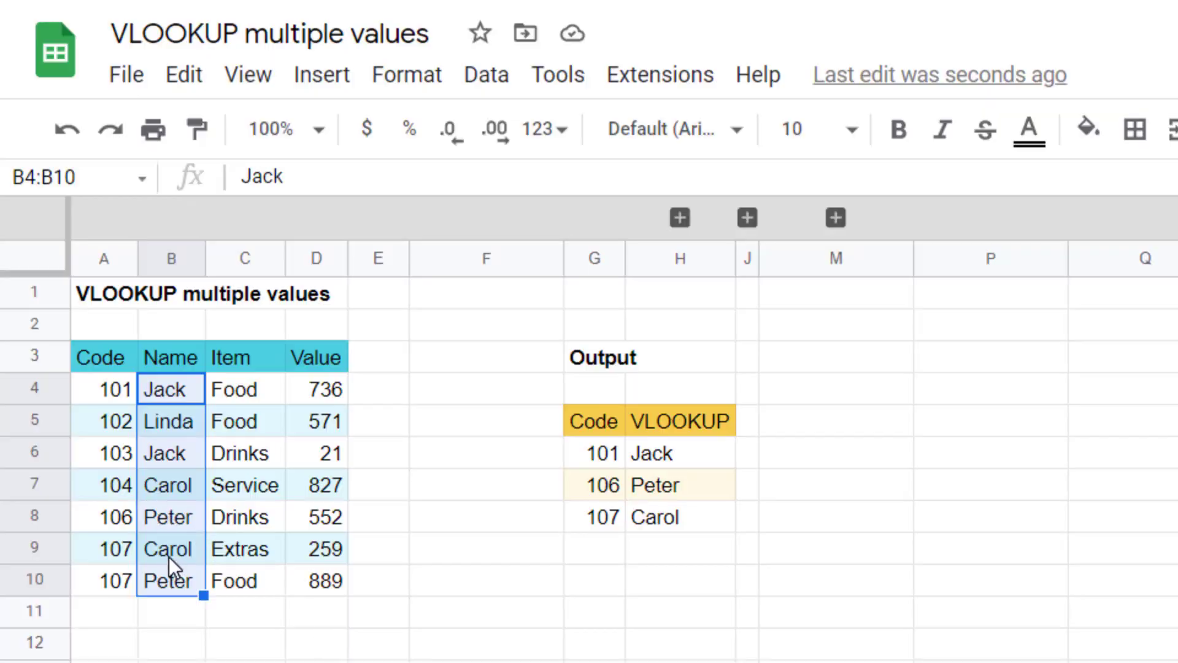
# Examine the names in the two code 107 rows and the VLOOKUP formula for that code in H8
pyautogui.click(168, 557)
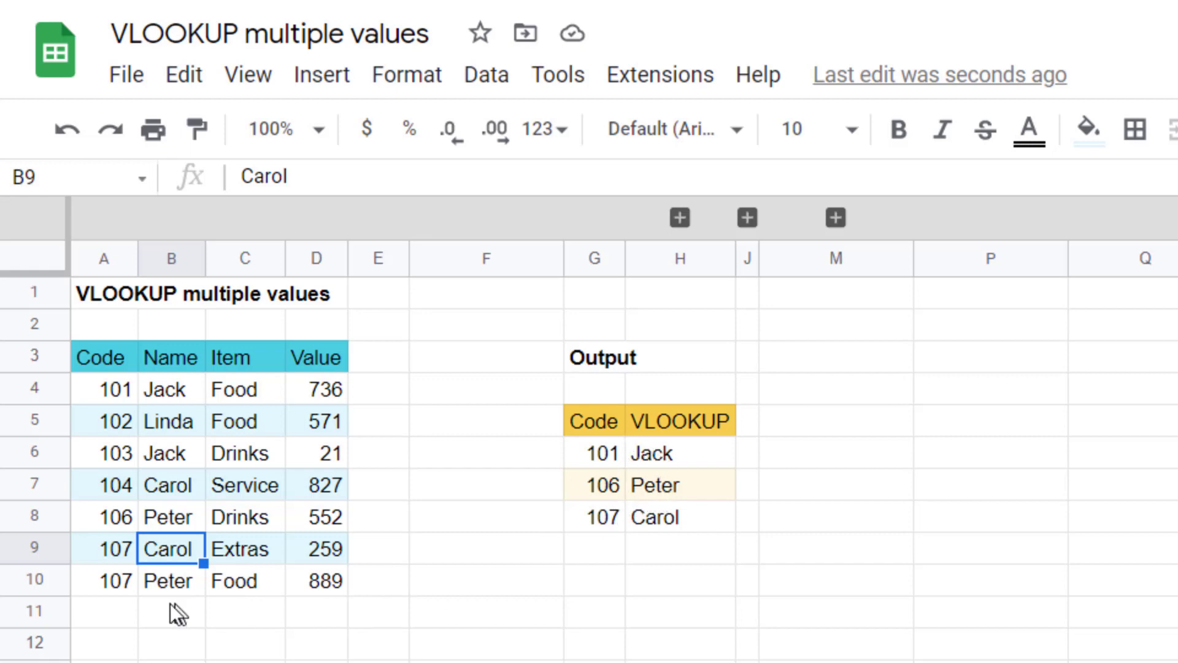
pyautogui.moveTo(101, 557); pyautogui.dragTo(157, 579)
pyautogui.click(168, 573)
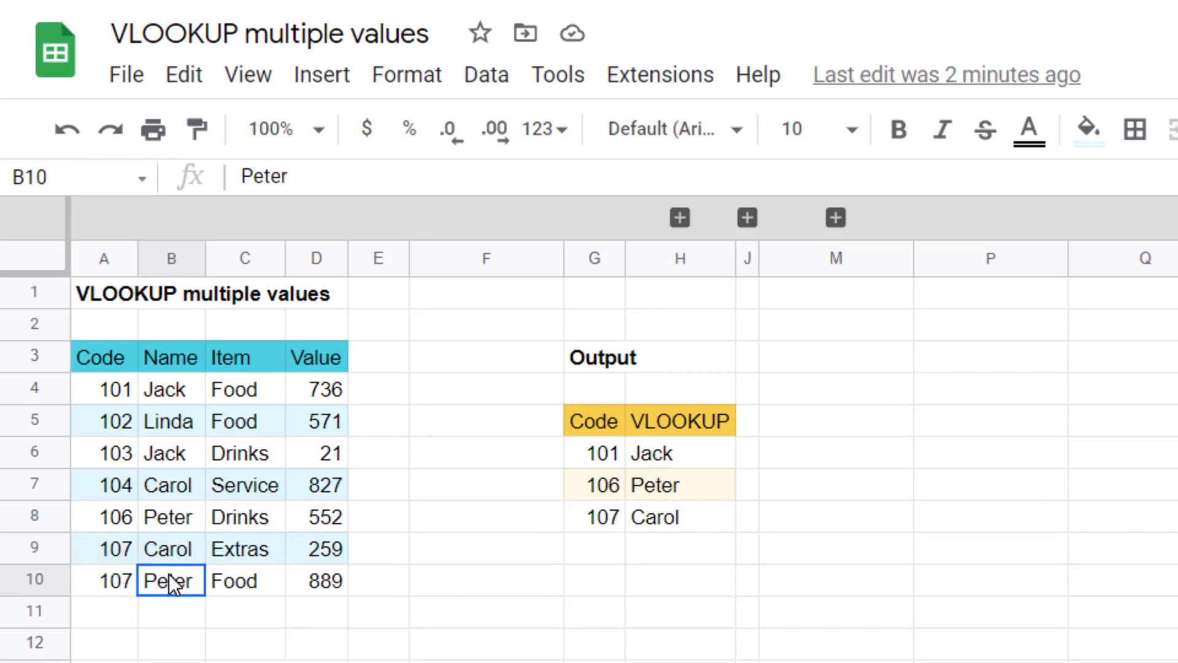
pyautogui.click(672, 518)
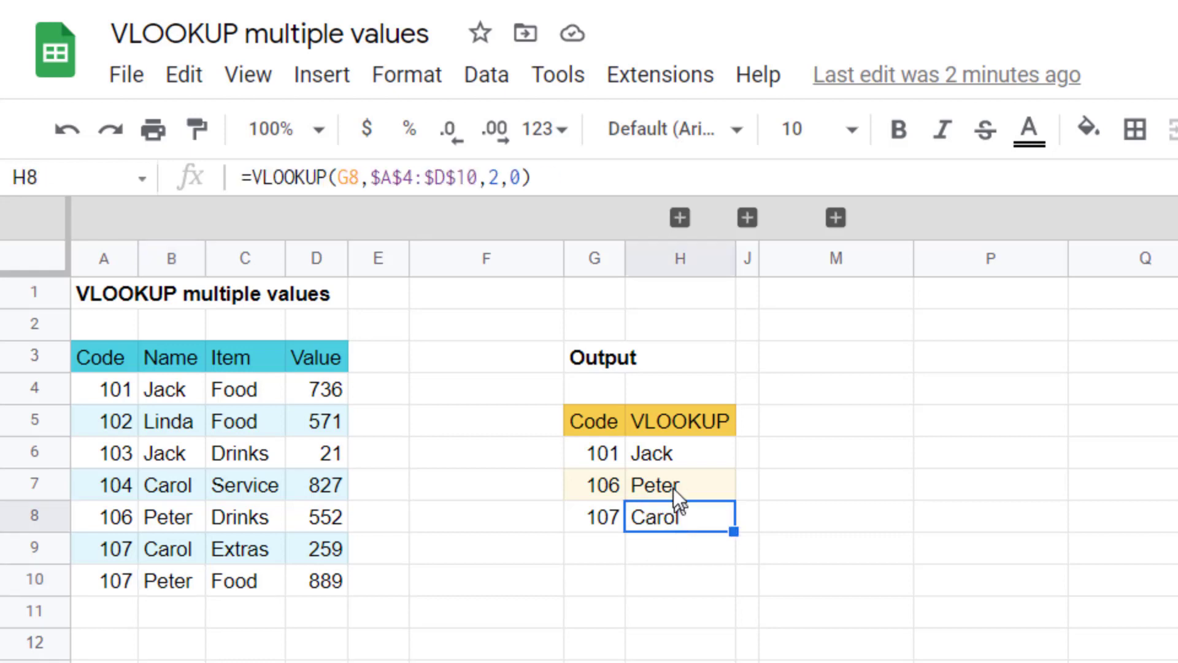
pyautogui.click(555, 176)
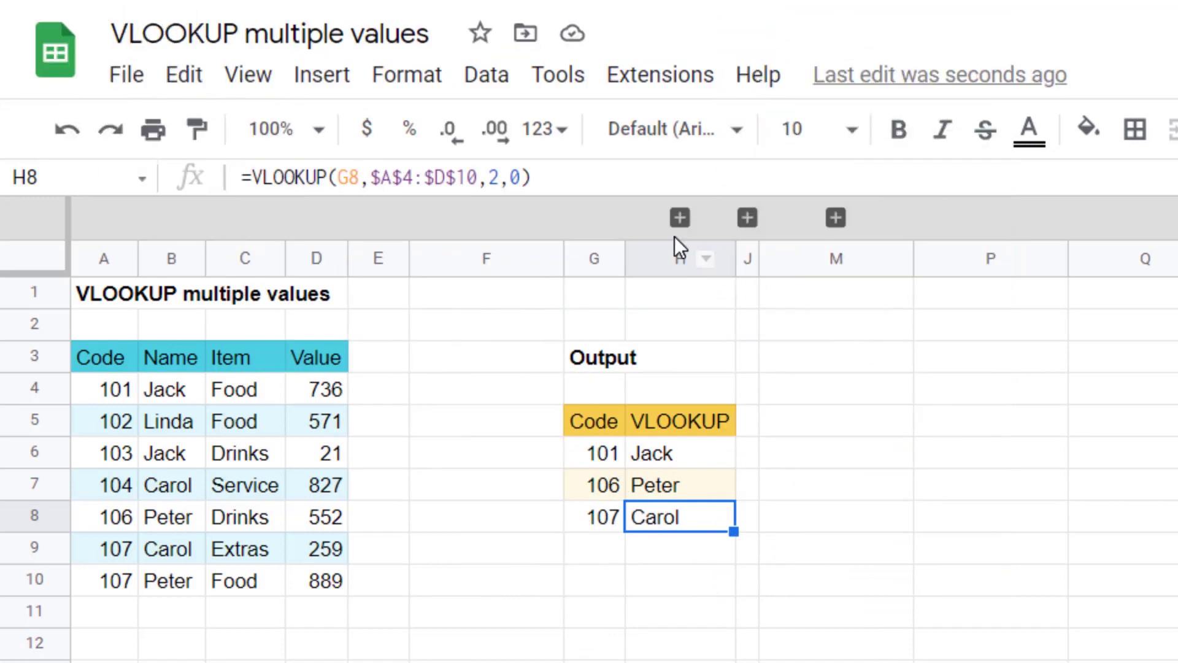
# Expand the hidden TEXTJOIN IF and With SPLIT column groups and inspect their row 8 cells for code 107
pyautogui.click(679, 218)
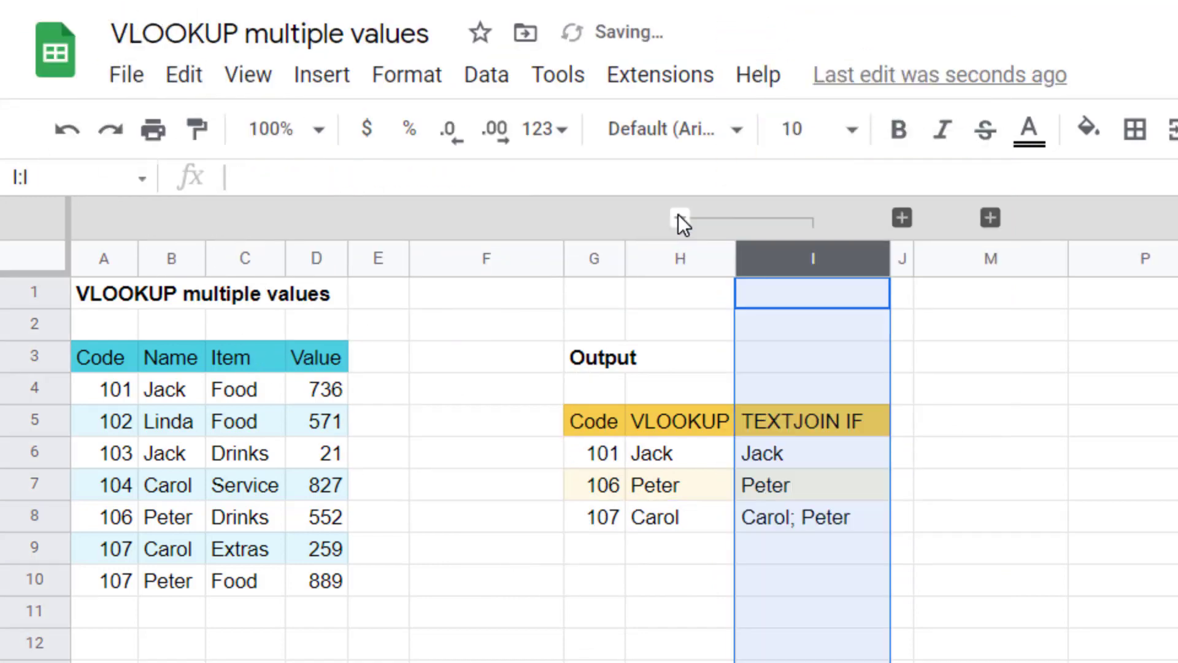
pyautogui.click(863, 521)
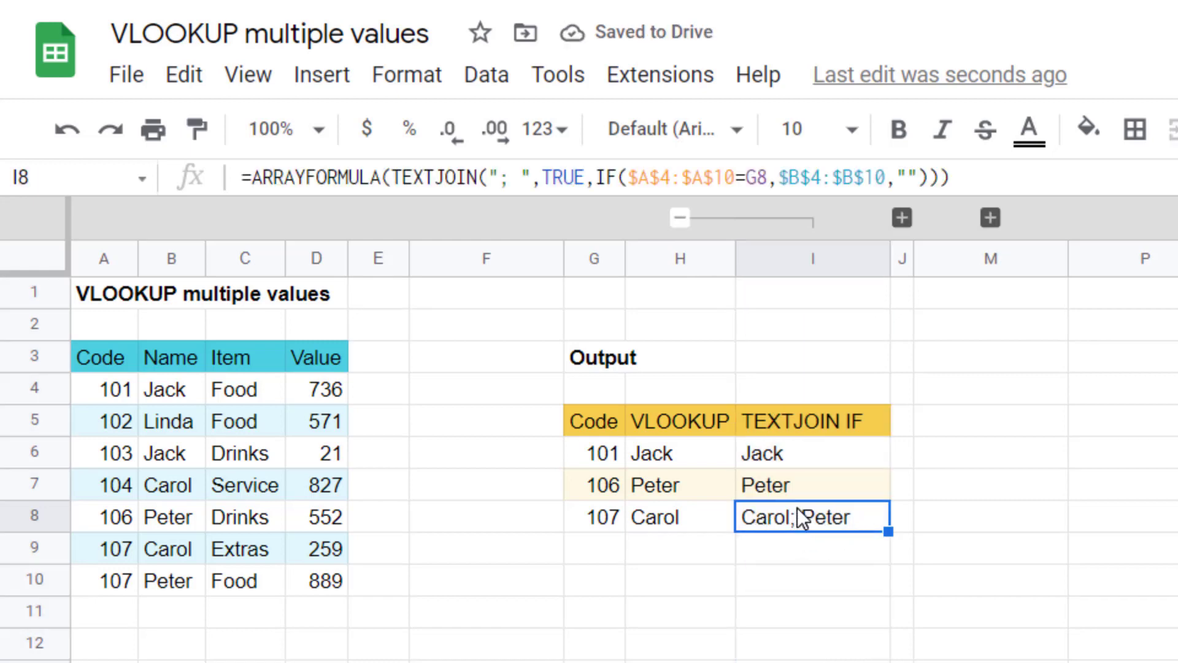
pyautogui.click(901, 219)
pyautogui.click(1000, 513)
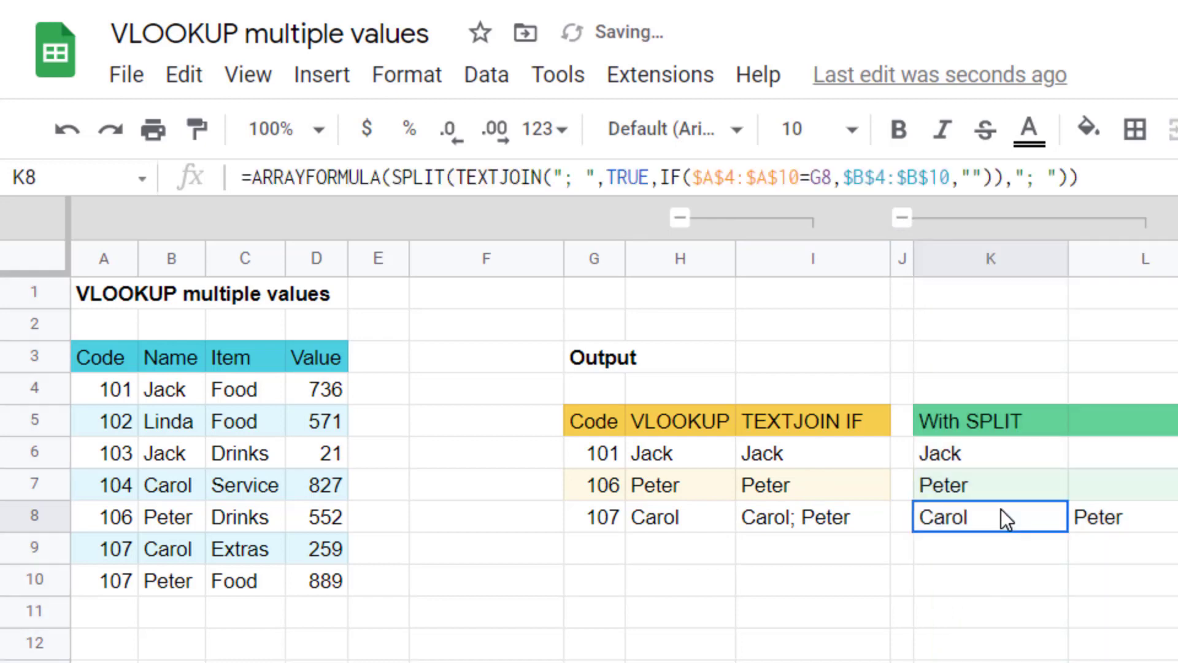
pyautogui.click(1130, 527)
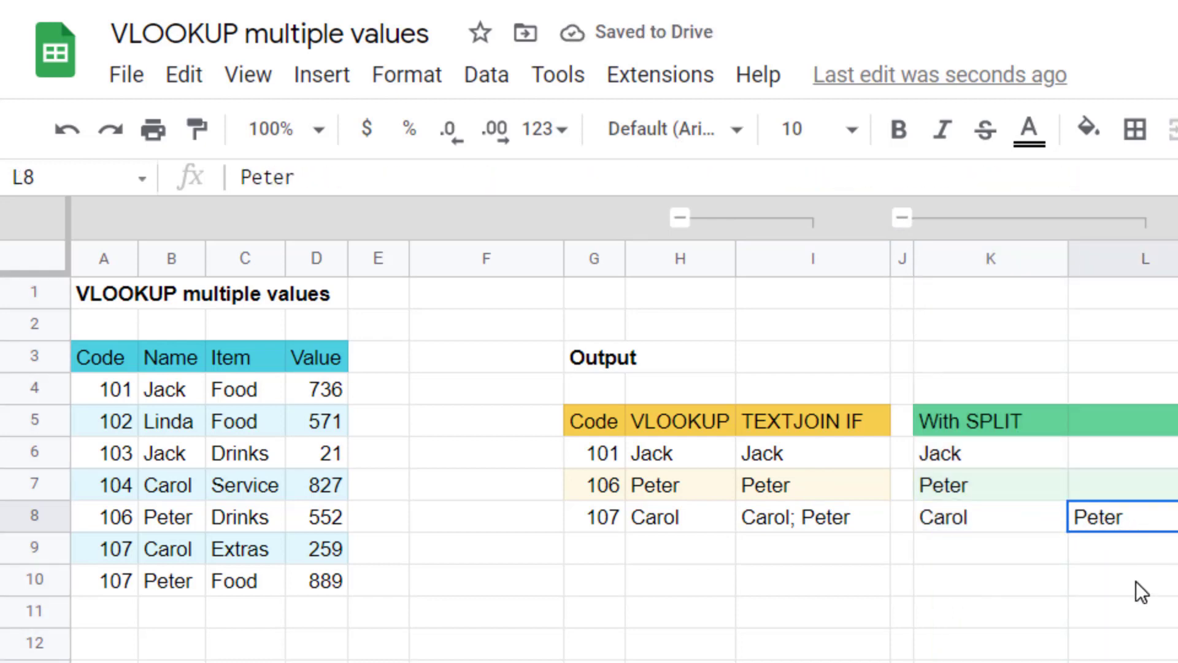
# Collapse the TEXTJOIN IF and With SPLIT column groups
pyautogui.press('Left')
pyautogui.press('Up')
pyautogui.press('Up')
pyautogui.press('Up')
pyautogui.press('Up')
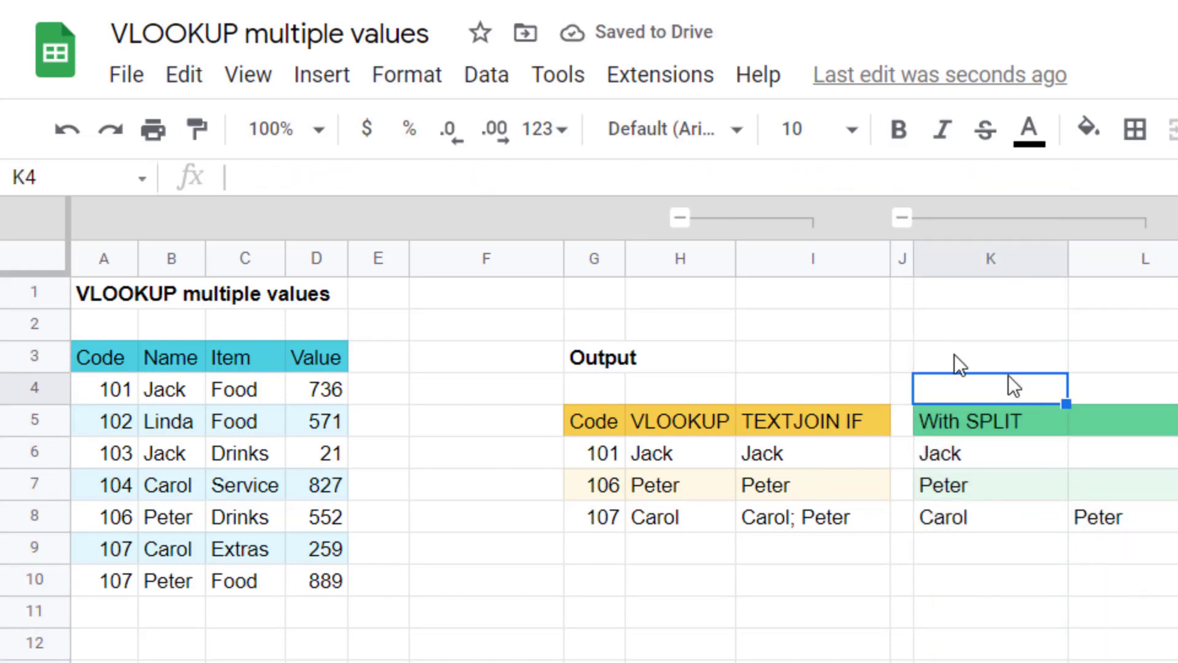
pyautogui.click(680, 218)
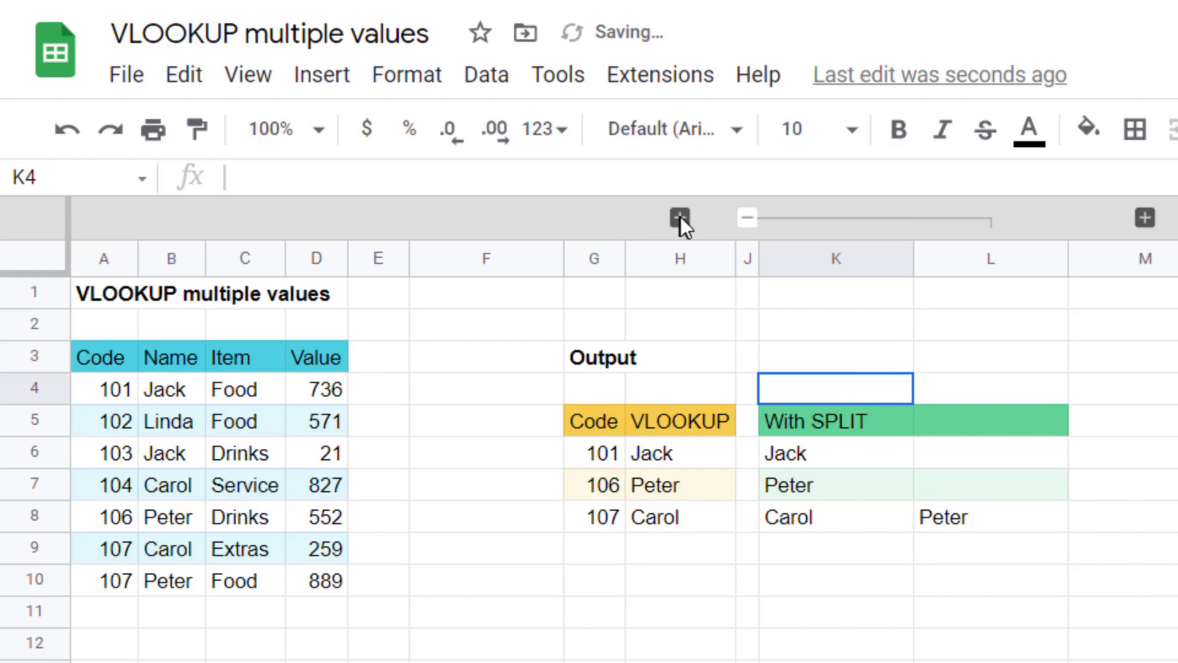
pyautogui.click(747, 218)
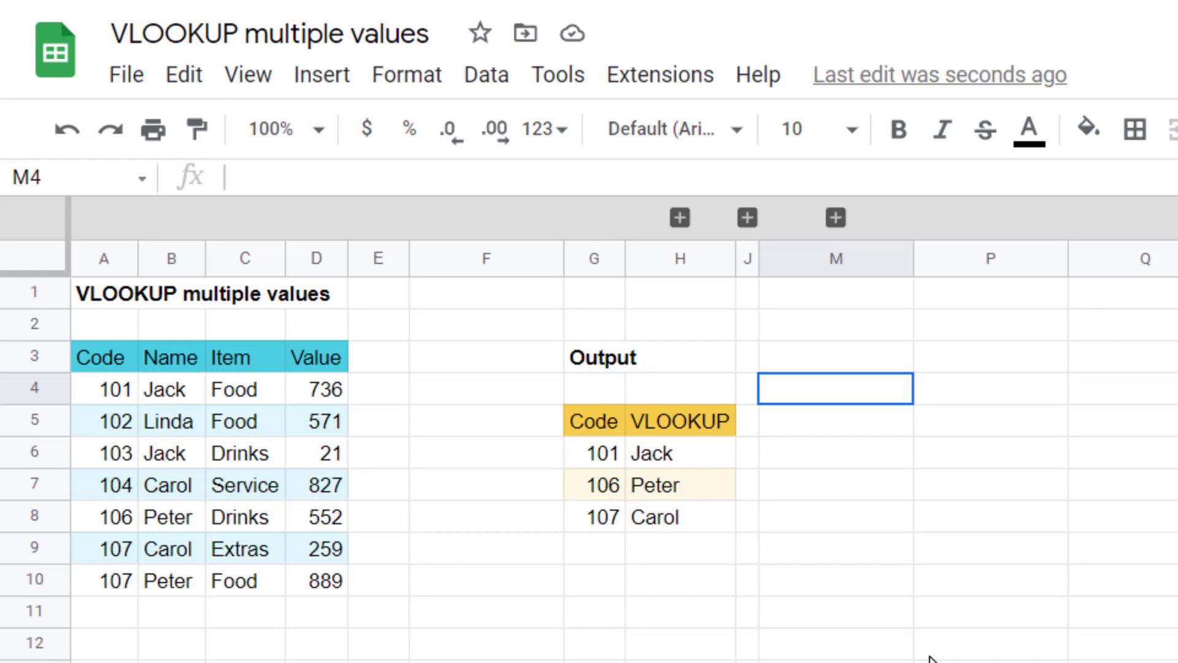
# Enter a TEXTJOIN formula in F12 that joins B4:B10 with the delimiter " and " and ignores empty cells (TRUE)
pyautogui.click(508, 646)
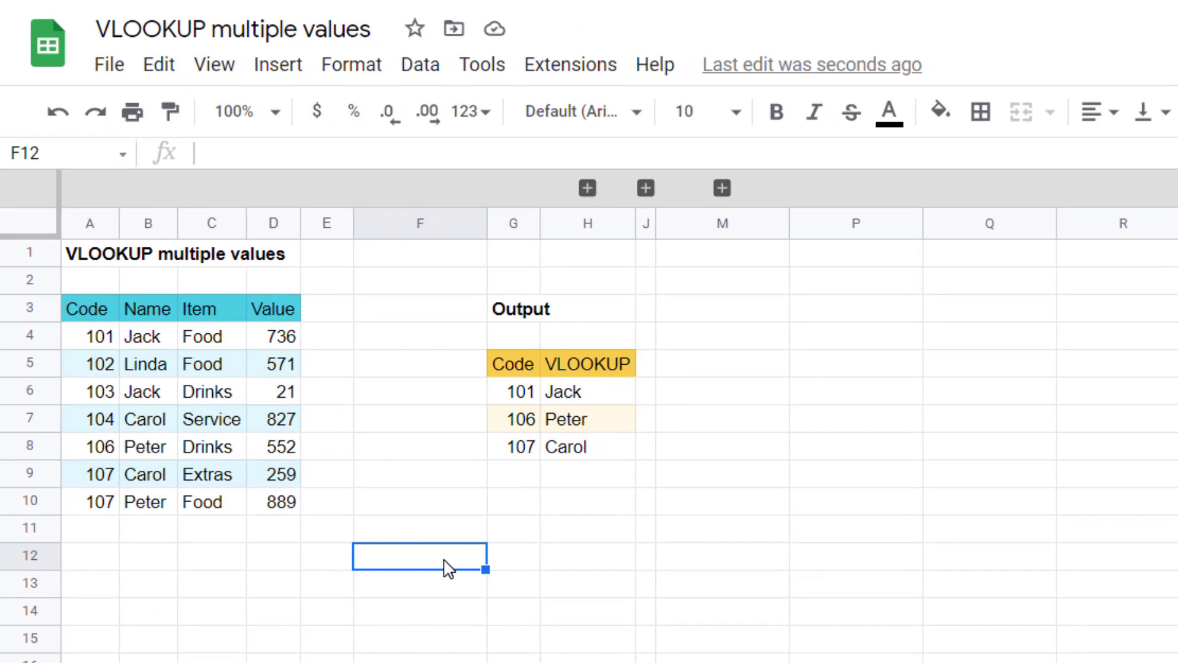
pyautogui.write('=textj')
pyautogui.press('Tab')
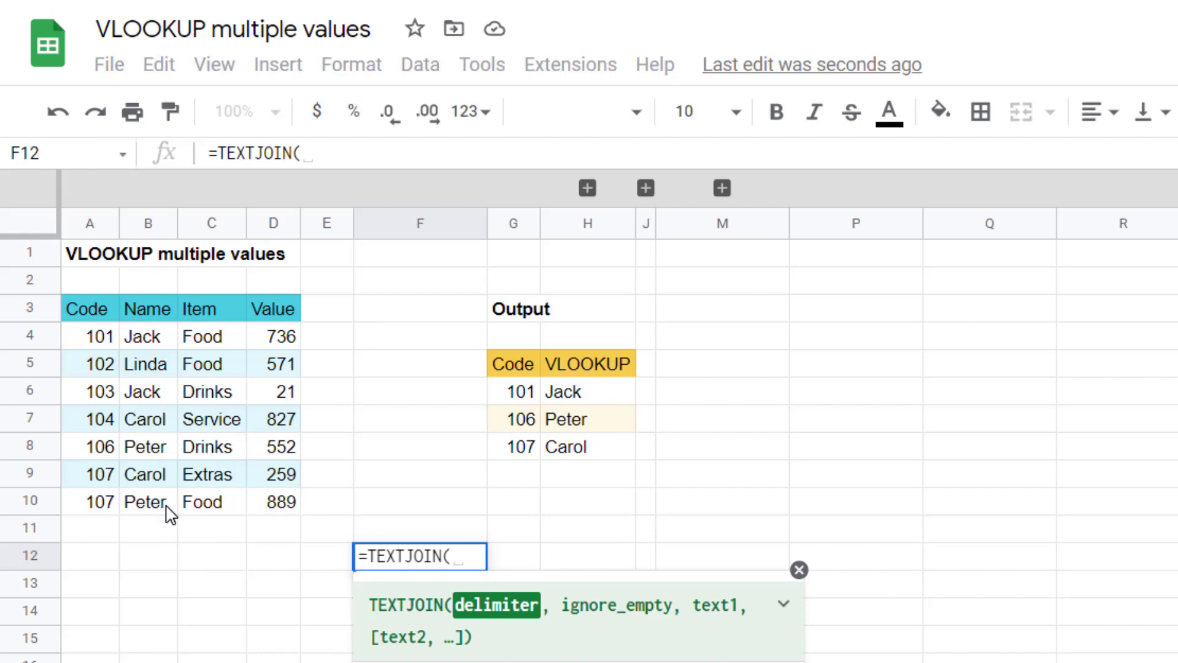
pyautogui.write('" ')
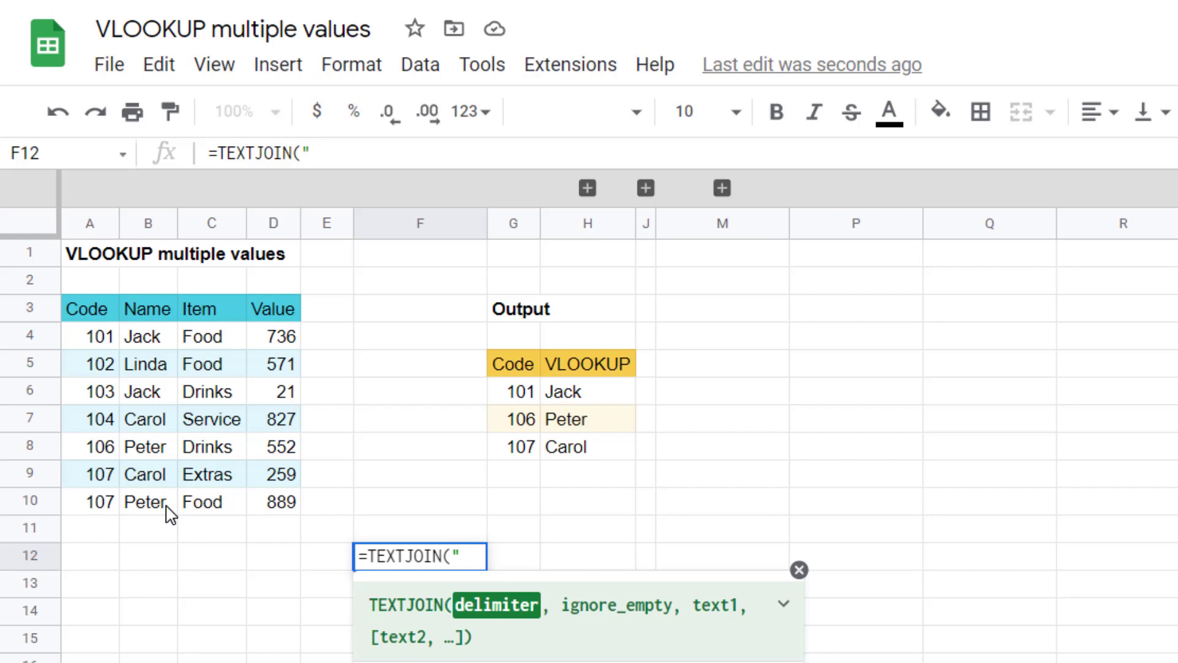
pyautogui.write('and "')
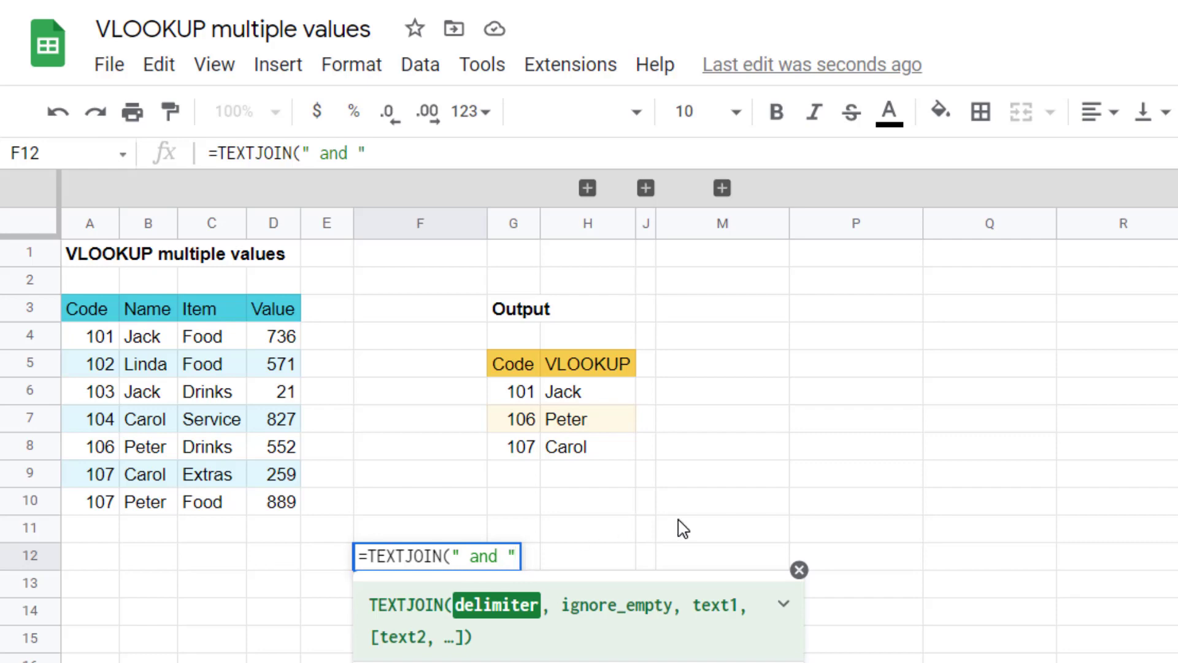
pyautogui.write(', ')
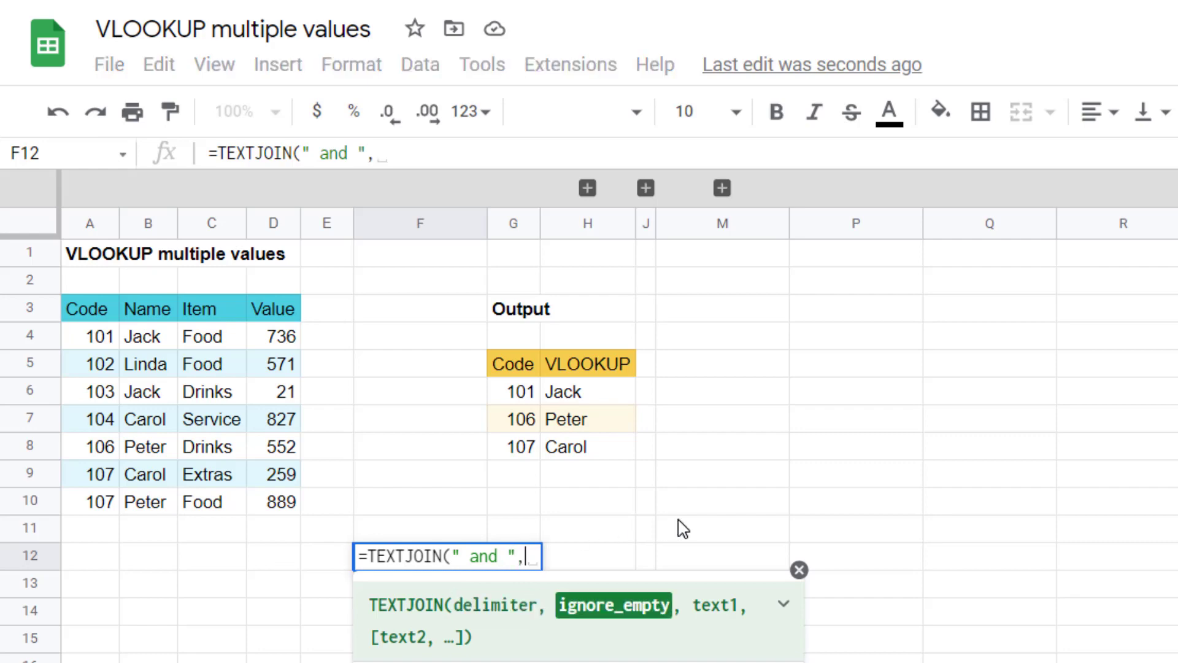
pyautogui.write('TRUE,')
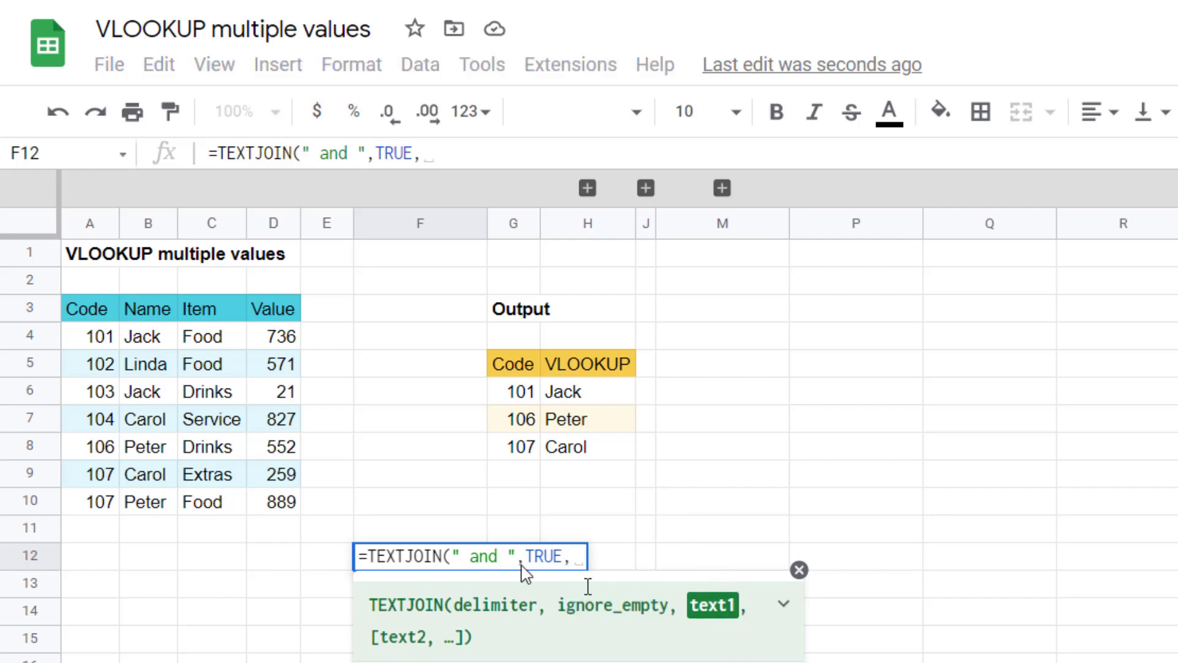
pyautogui.moveTo(157, 341); pyautogui.dragTo(151, 506)
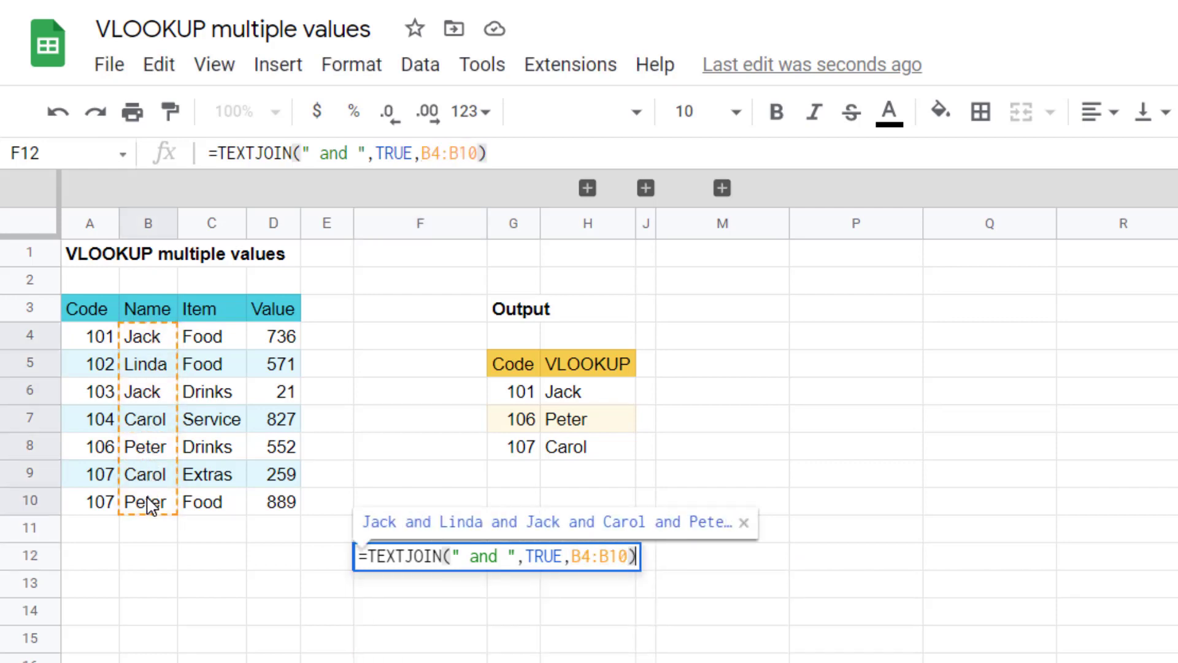
pyautogui.press('Return')
pyautogui.press('Up')
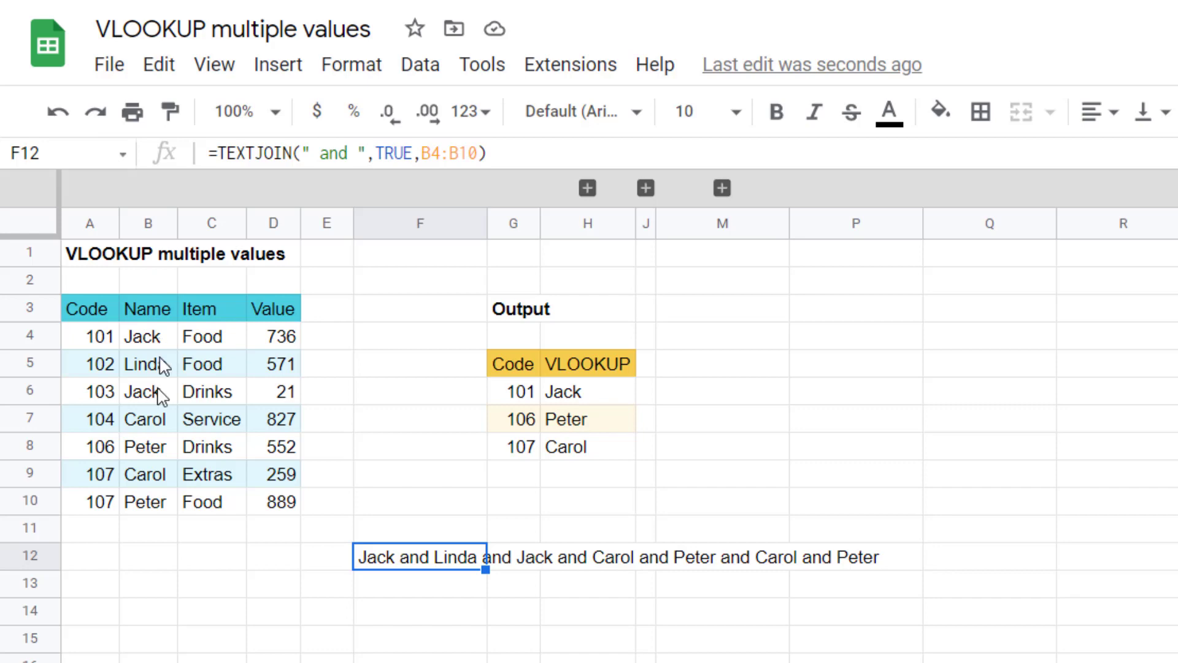
# Review the Name range B4:B10 and the Item range C4:C10 against the TEXTJOIN formula in F12
pyautogui.moveTo(154, 337); pyautogui.dragTo(147, 508)
pyautogui.moveTo(210, 338); pyautogui.dragTo(214, 515)
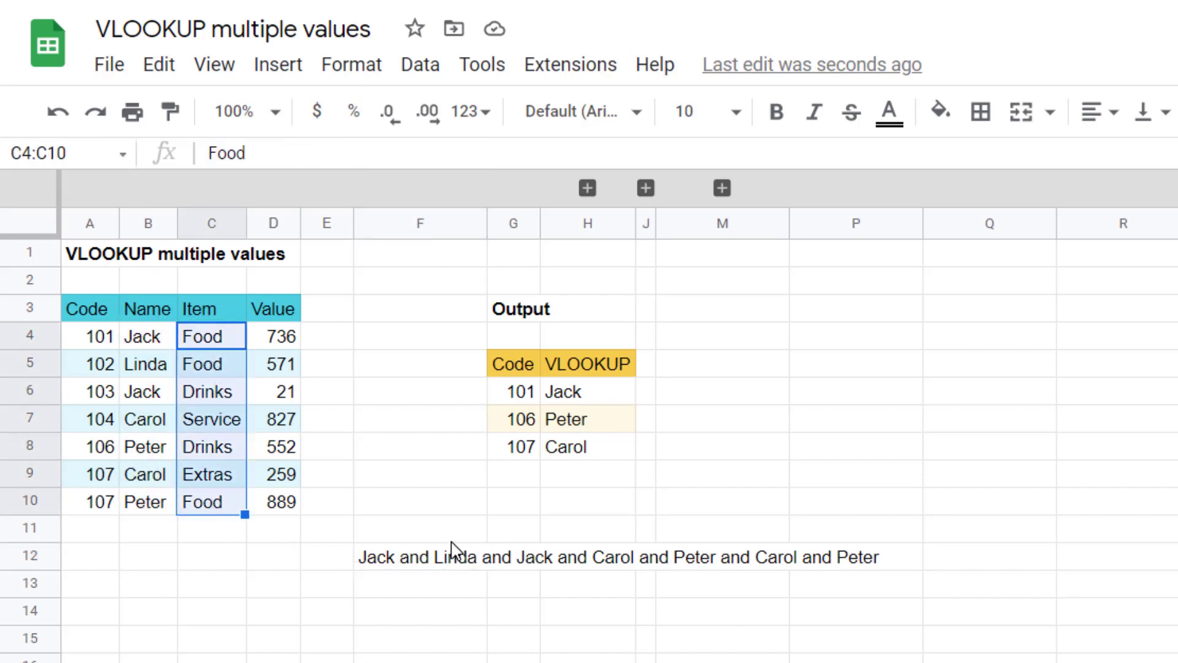
pyautogui.click(408, 562)
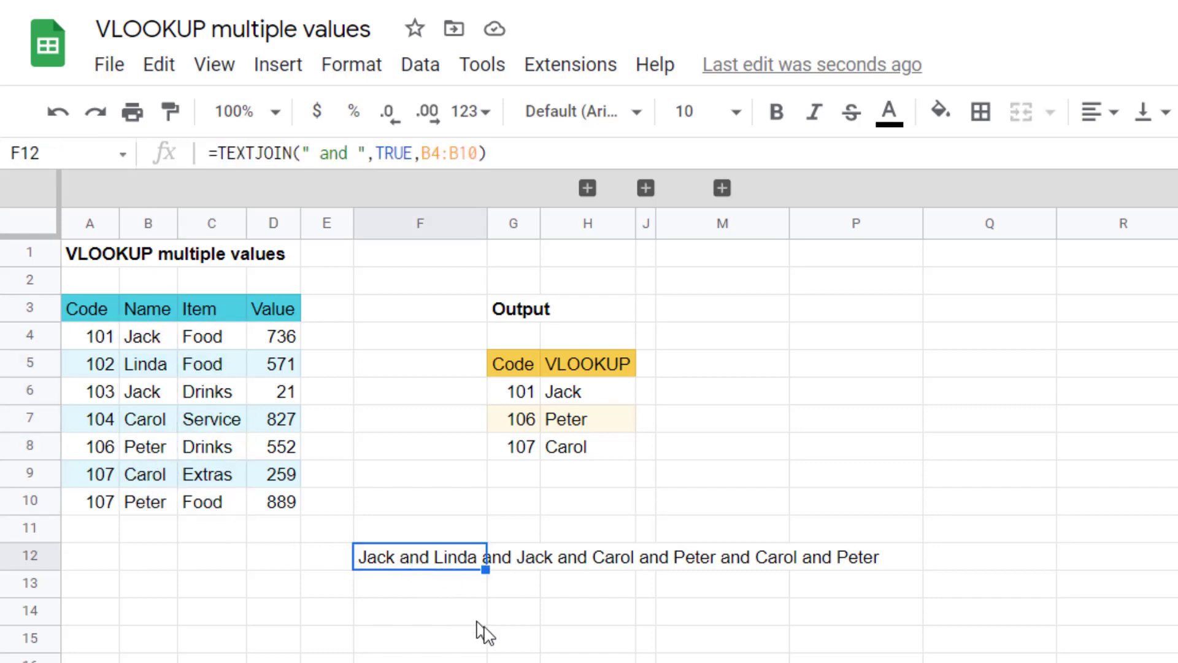
# Change the delimiter of the TEXTJOIN formula in F12 to a comma followed by a space
pyautogui.click(394, 591)
pyautogui.press('Up')
pyautogui.press('Return')
pyautogui.press('Left')
pyautogui.press('Left')
pyautogui.press('Left')
pyautogui.press('Left')
pyautogui.press('Left')
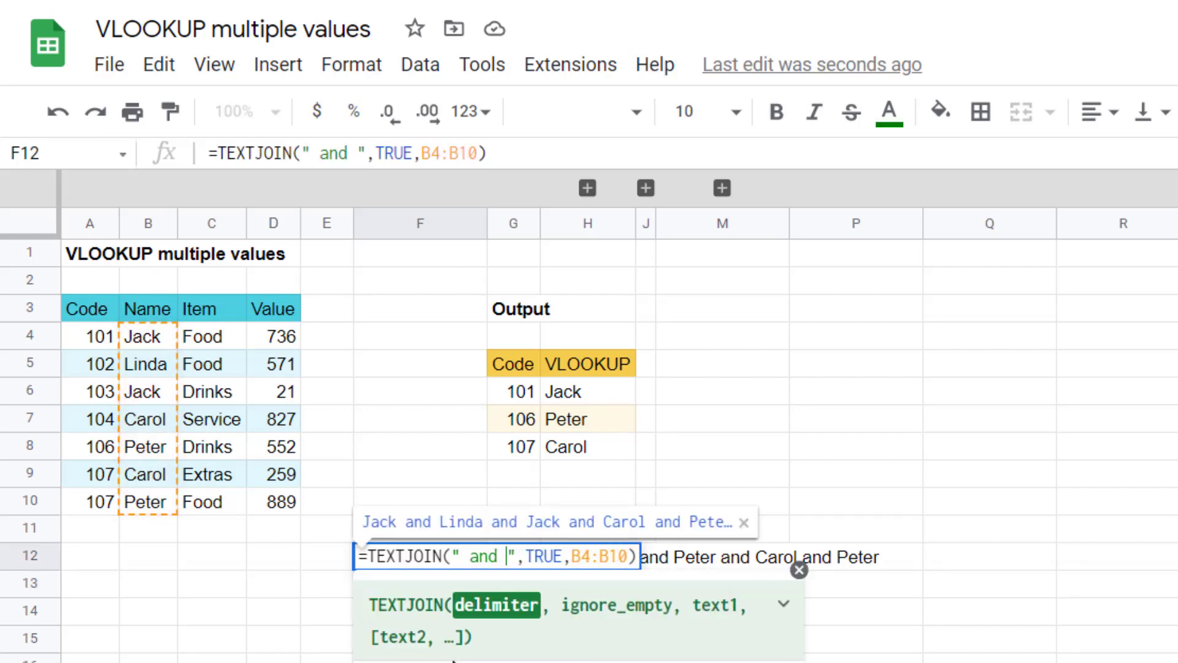
pyautogui.hotkey('shift', 'Left')
pyautogui.hotkey('shift', 'Left')
pyautogui.hotkey('shift', 'Left')
pyautogui.hotkey('shift', 'Left')
pyautogui.hotkey('shift', 'Left')
pyautogui.write(',')
pyautogui.press('Return')
pyautogui.press('Up')
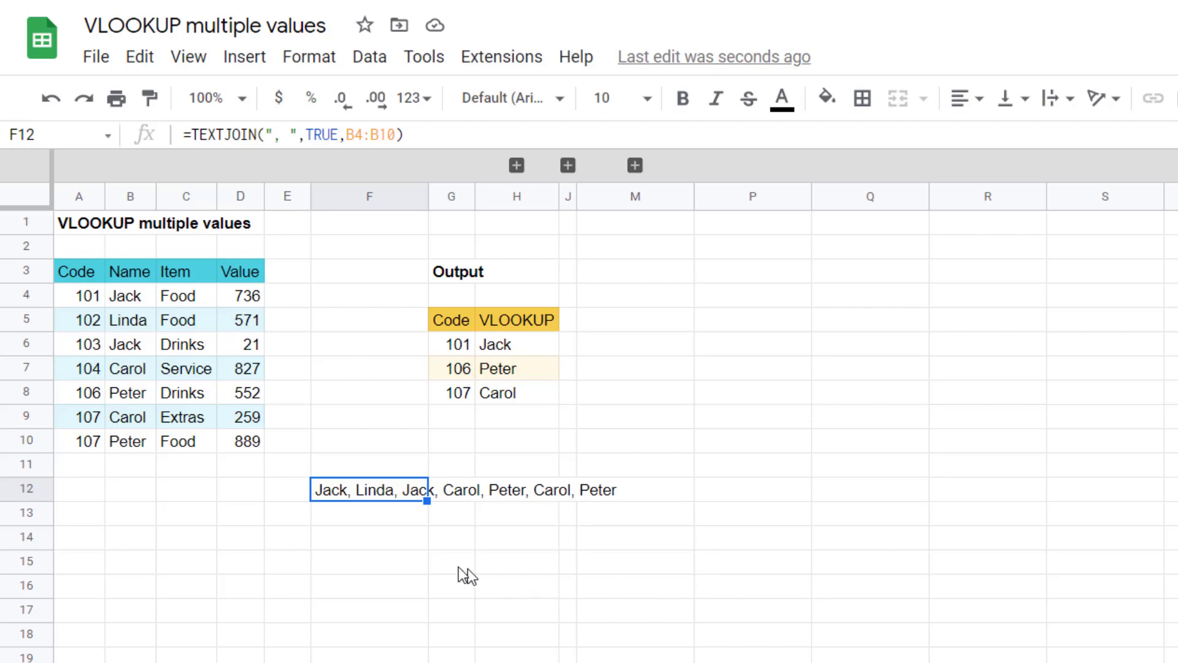
# Enter the text "& +" in F14 as a note on operators
pyautogui.click(377, 547)
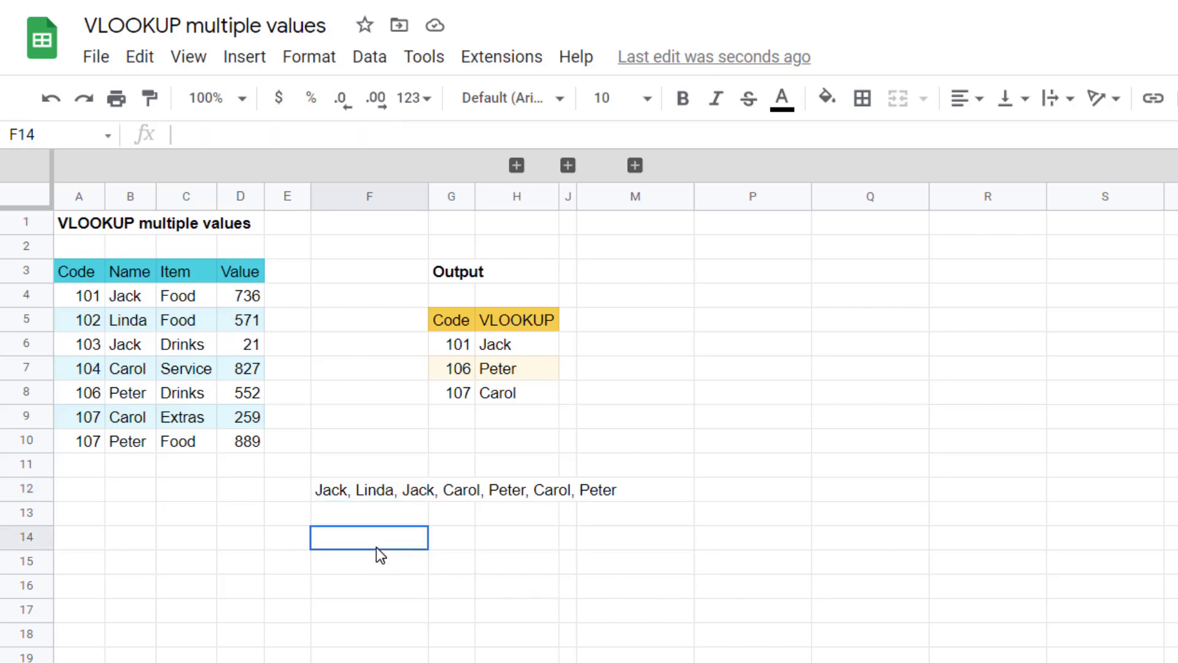
pyautogui.write('&')
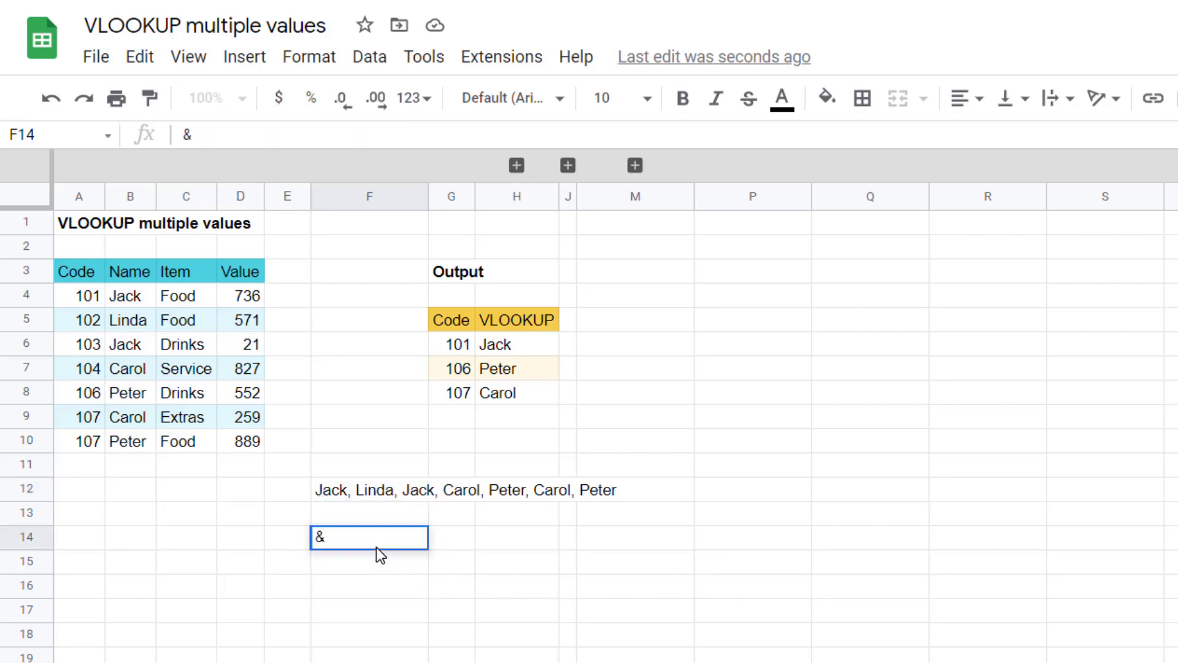
pyautogui.write(' +')
pyautogui.press('Return')
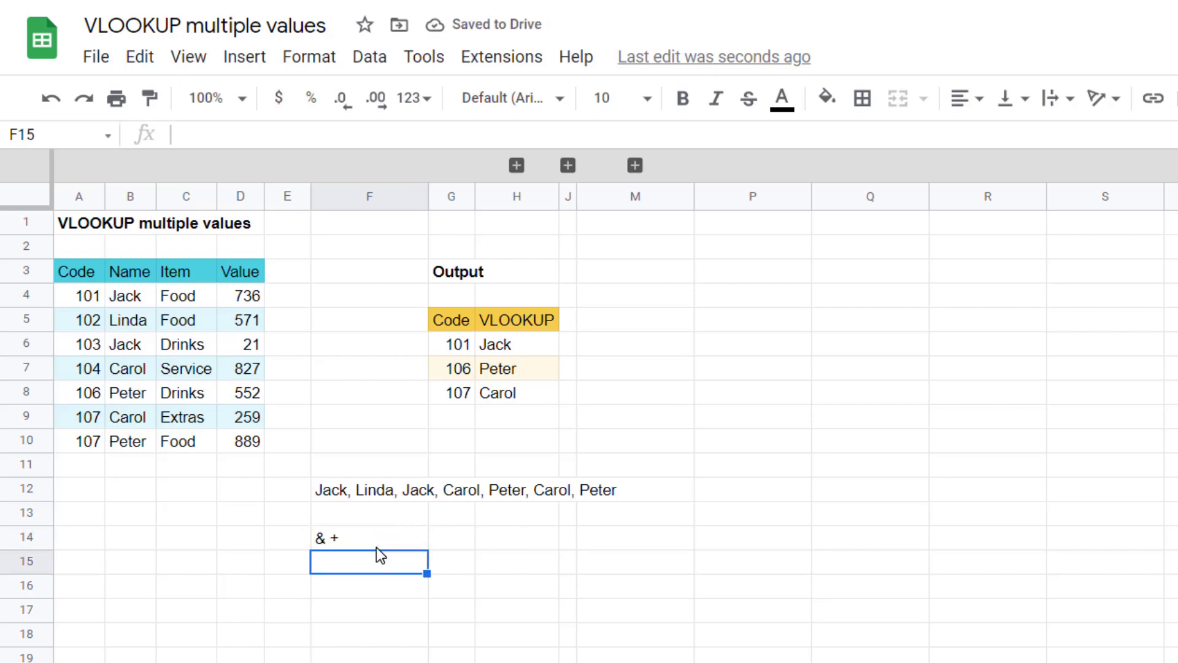
# Check the TEXTJOIN formula in F12 without changing it, and enter the text SUMIFS in F16
pyautogui.doubleClick(374, 489)
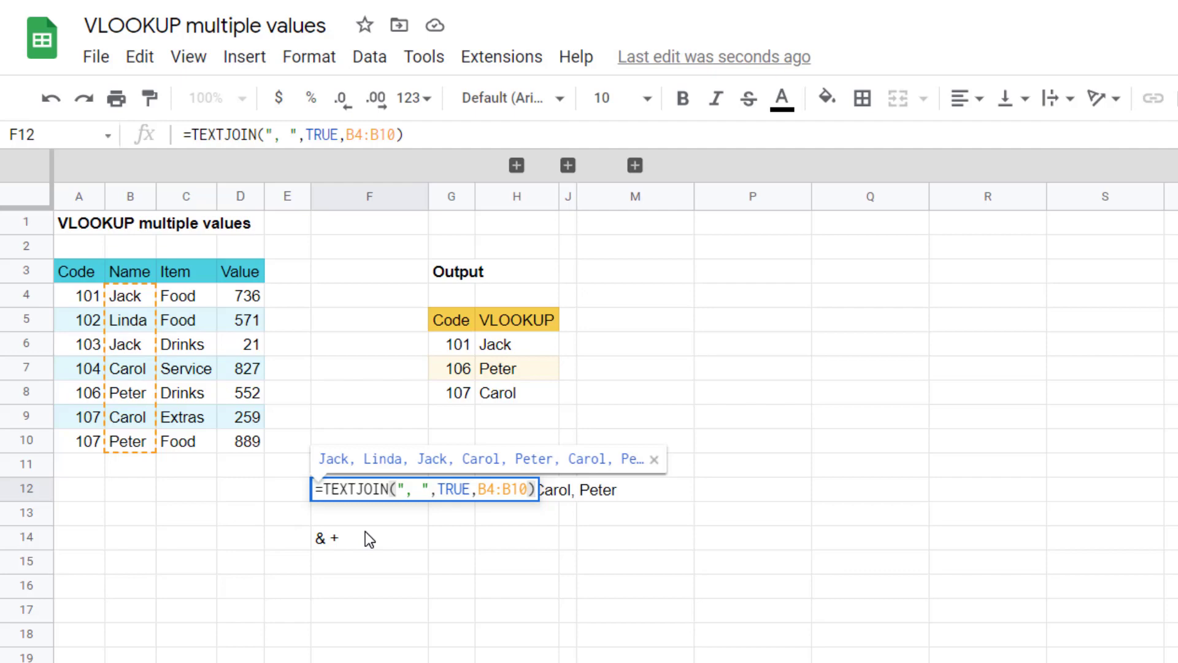
pyautogui.press('Escape')
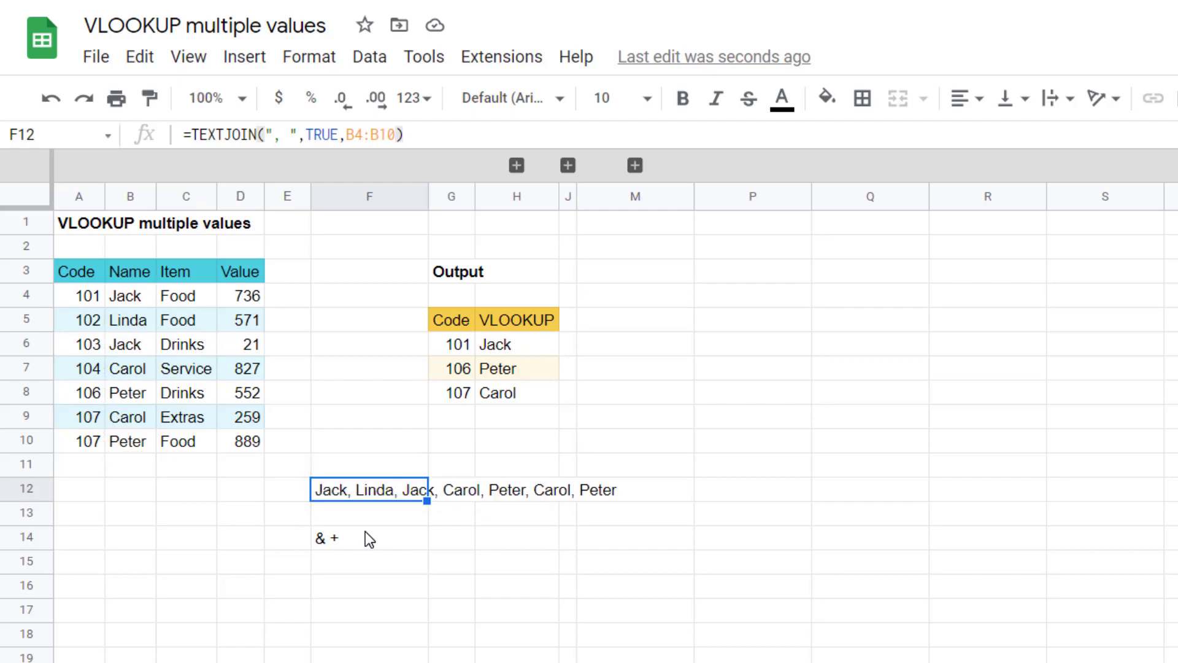
pyautogui.press('Down')
pyautogui.press('Down')
pyautogui.press('Down')
pyautogui.press('Down')
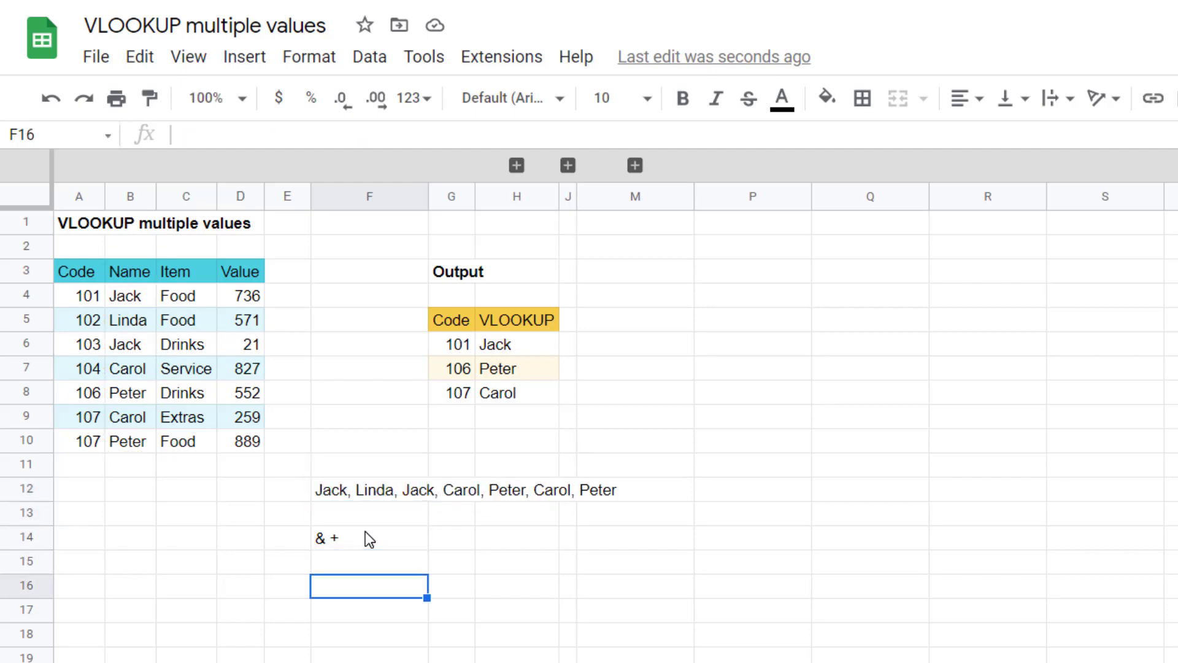
pyautogui.write('SUMIFS')
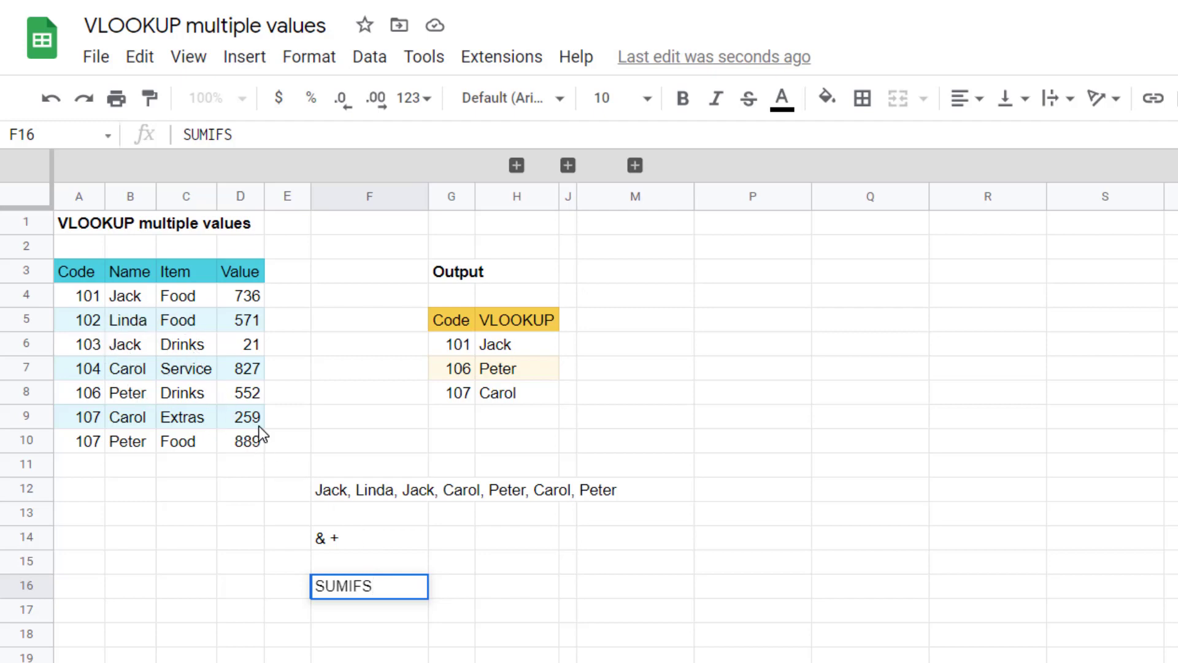
pyautogui.press('Return')
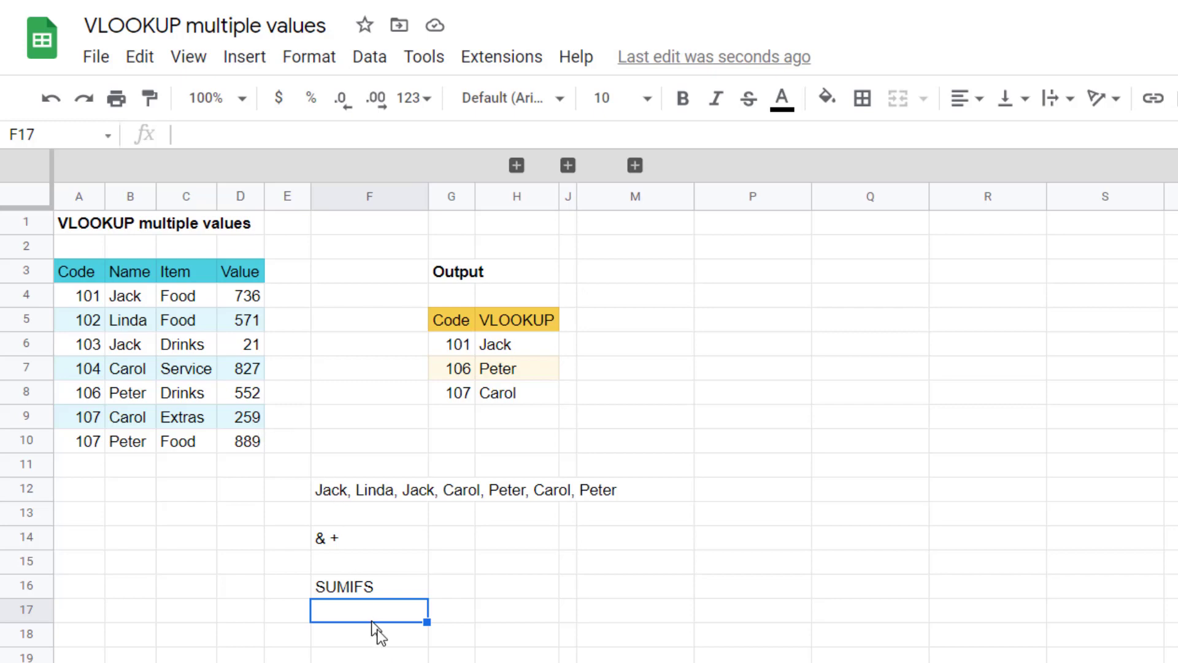
# Enter the name from B4 in F19 as a lookup value
pyautogui.click(375, 654)
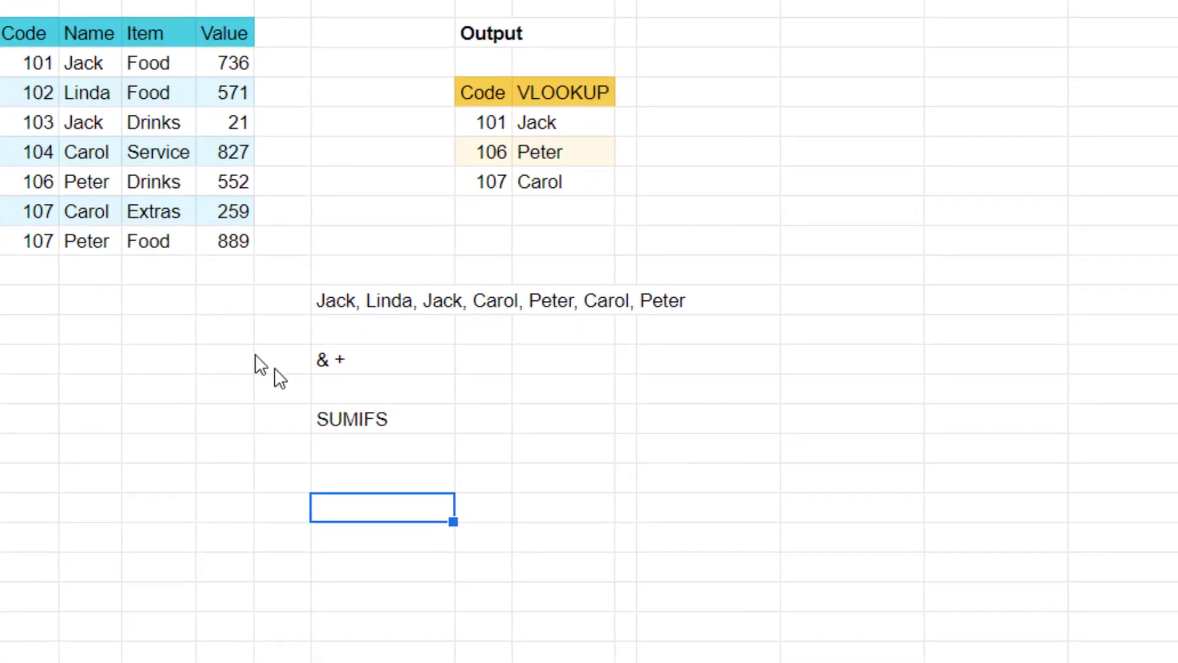
pyautogui.write('Jack')
pyautogui.press('Tab')
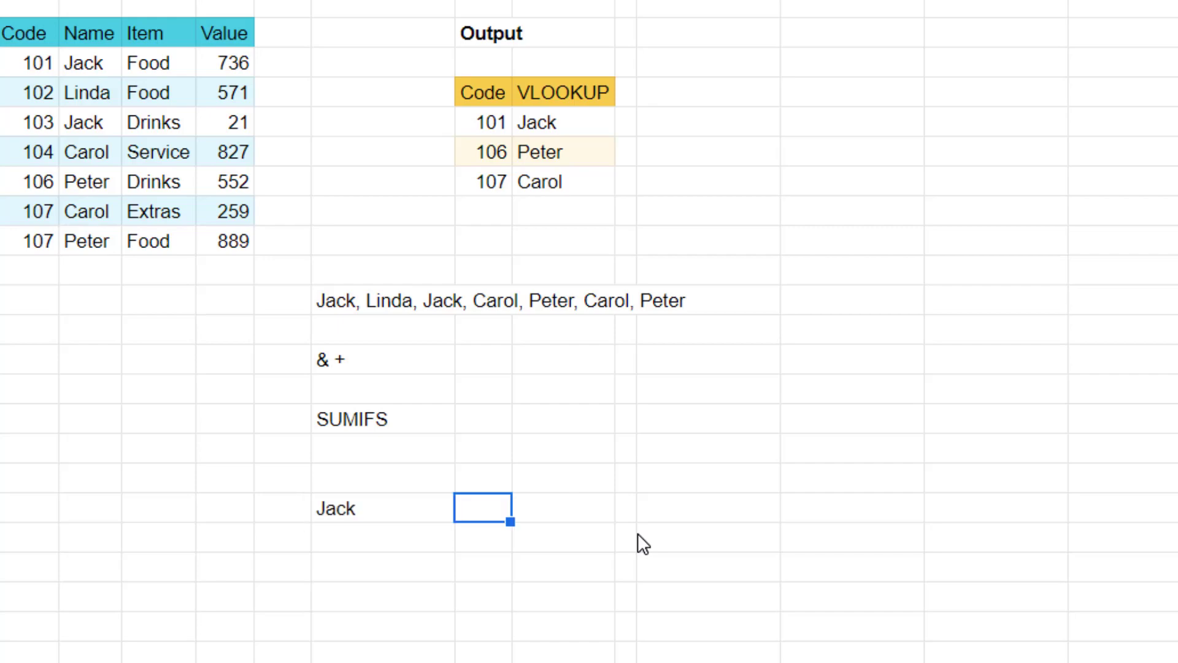
# Start a TEXTJOIN formula in G19 with "; " as the delimiter and TRUE for ignoring empty values
pyautogui.write('=')
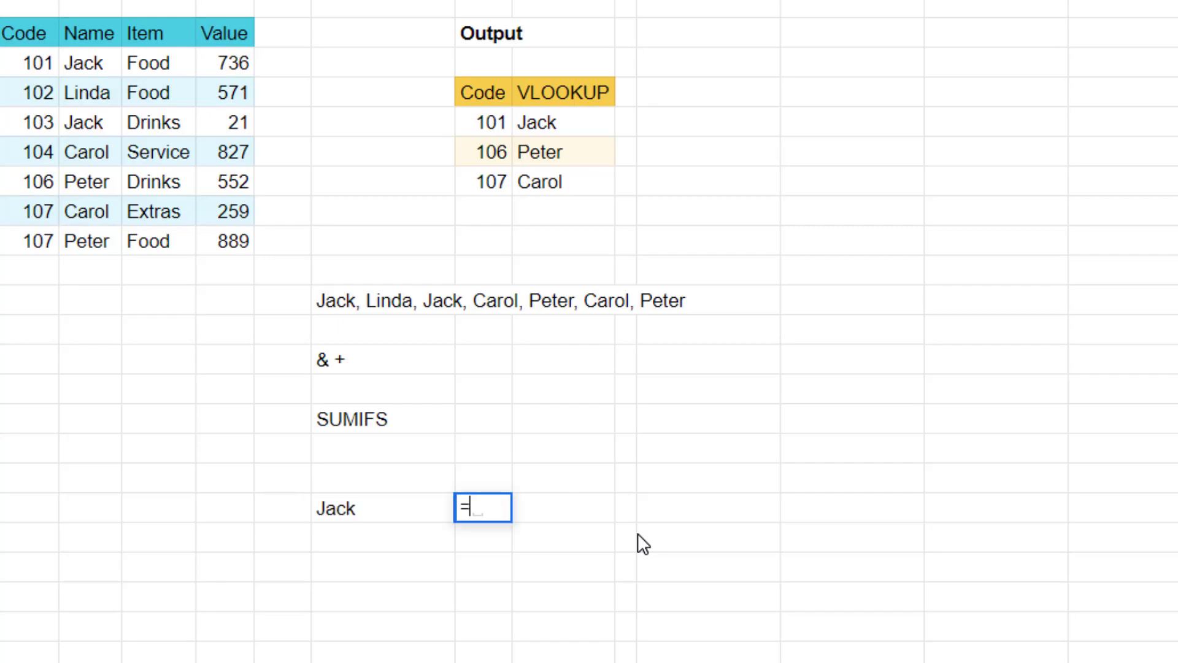
pyautogui.write('textj')
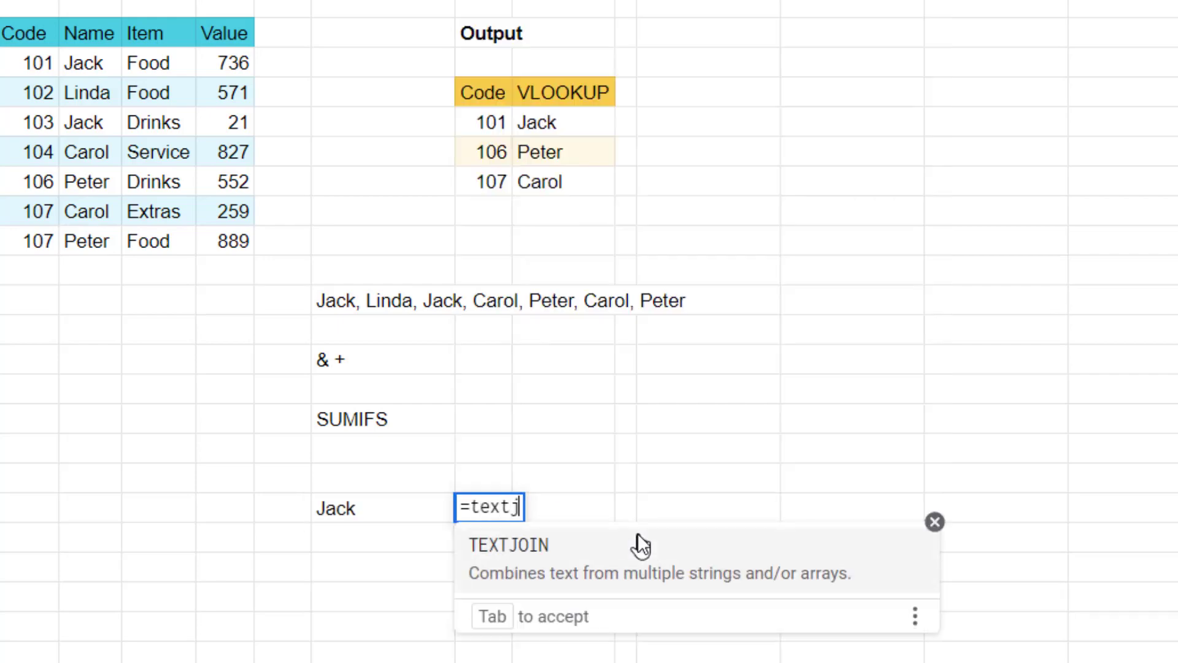
pyautogui.press('Tab')
pyautogui.write('"; "')
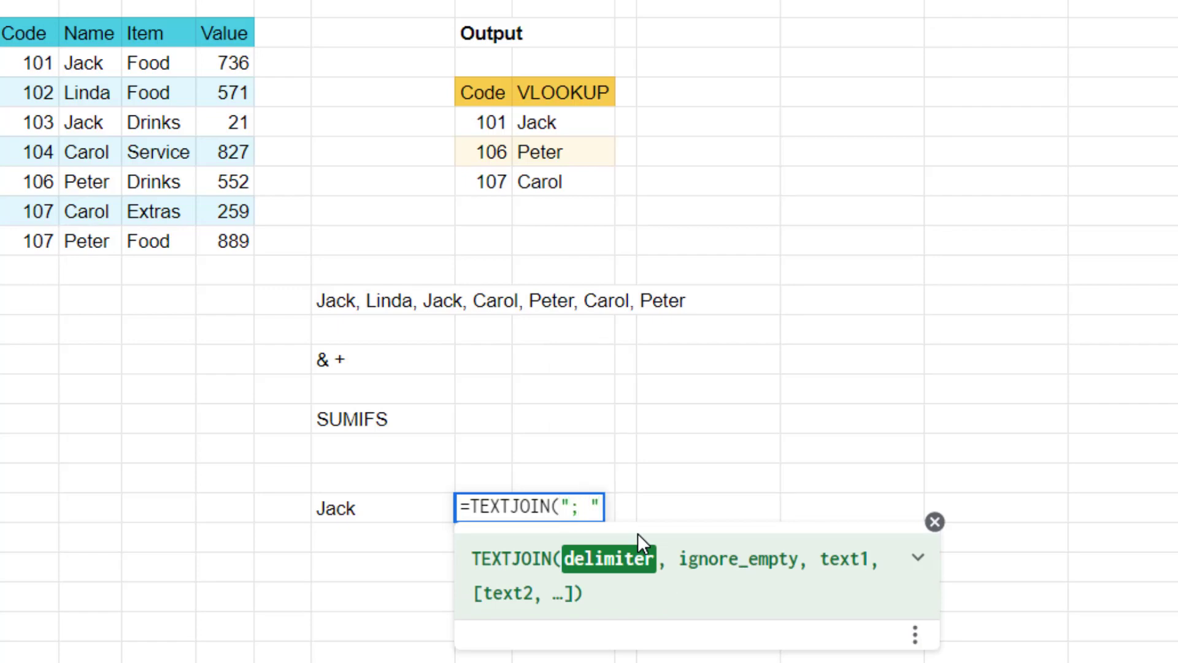
pyautogui.write(', ')
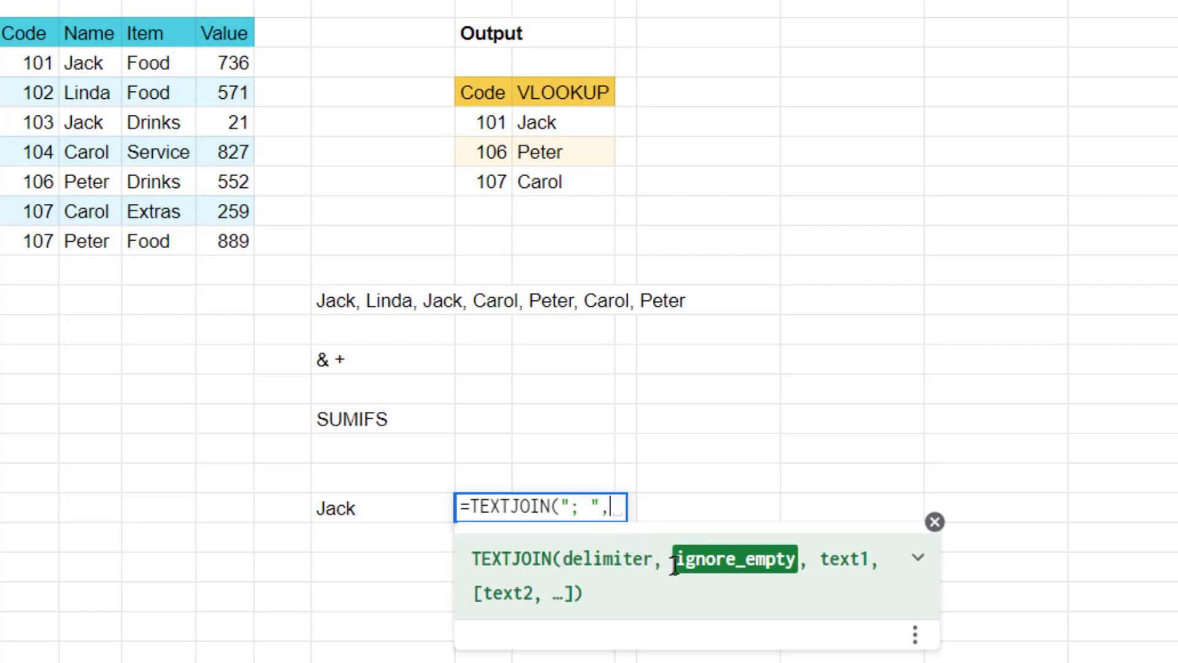
pyautogui.write('TRUE,')
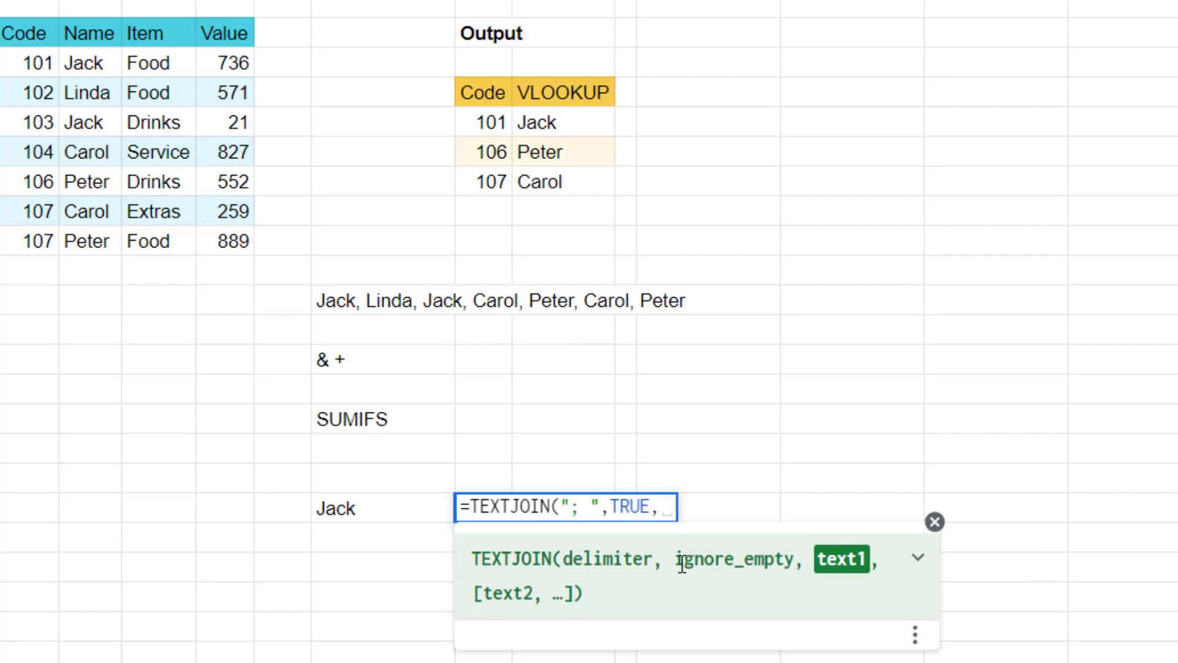
pyautogui.press('BackSpace')
# Complete the TEXTJOIN formula in G19 with IF(B4:B10=F19,C4:C10,"") as its text argument
pyautogui.write('I')
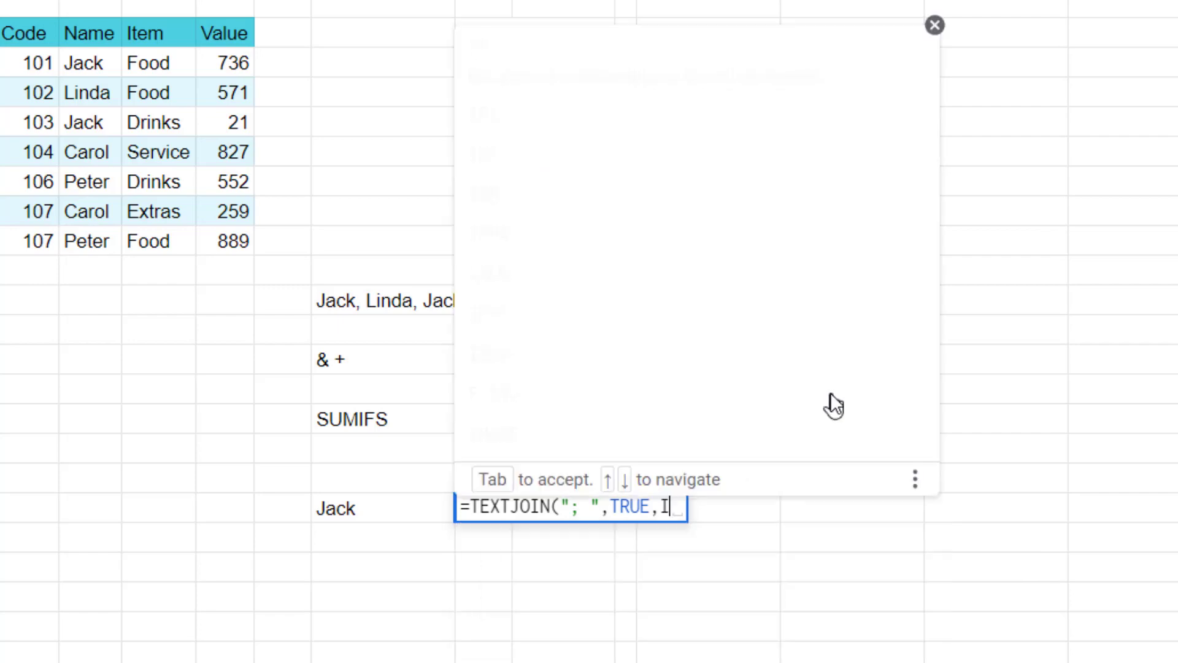
pyautogui.write('F(')
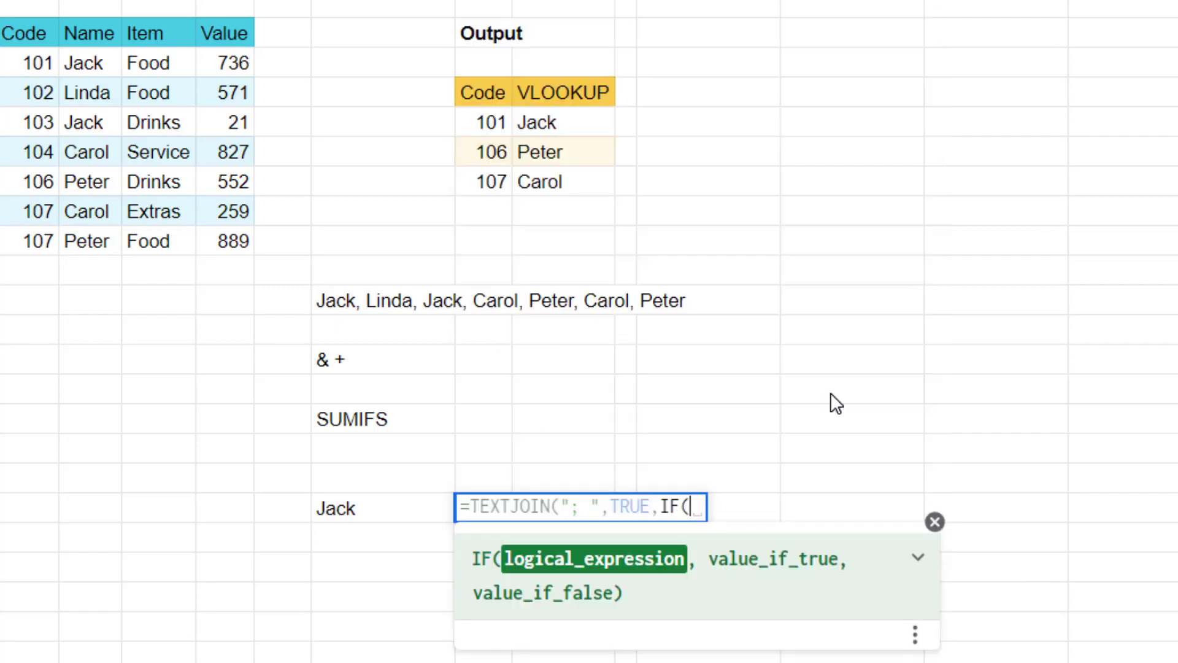
pyautogui.moveTo(85, 63); pyautogui.dragTo(101, 244)
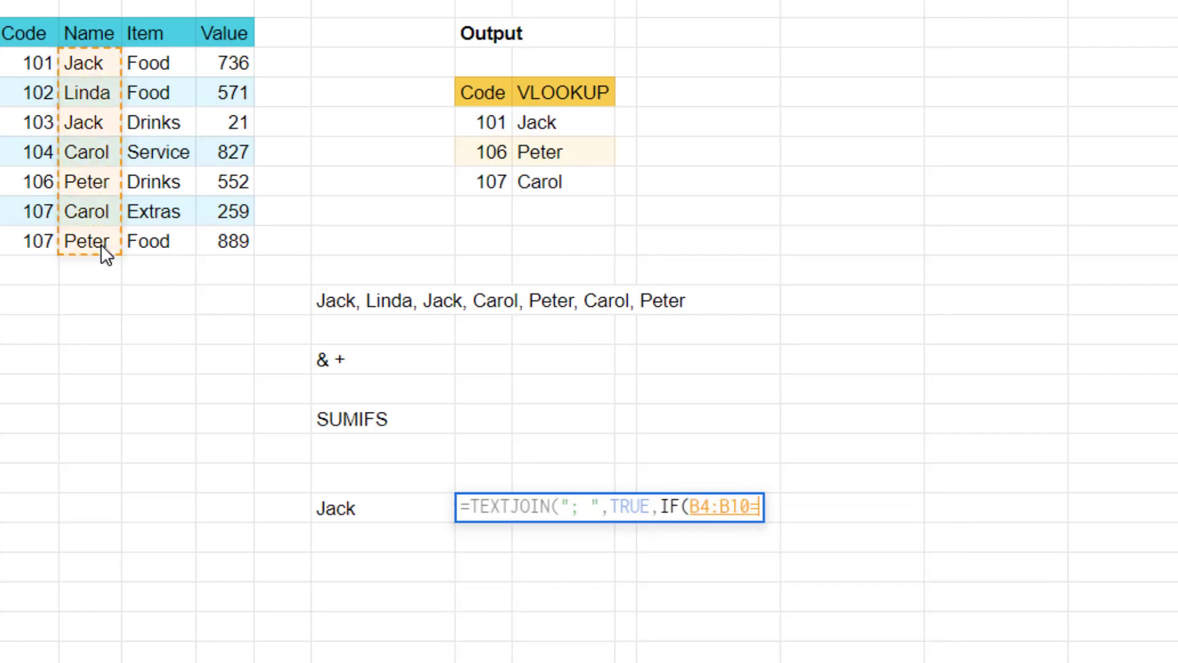
pyautogui.write('=')
pyautogui.click(365, 505)
pyautogui.write(',')
pyautogui.moveTo(161, 62); pyautogui.dragTo(161, 243)
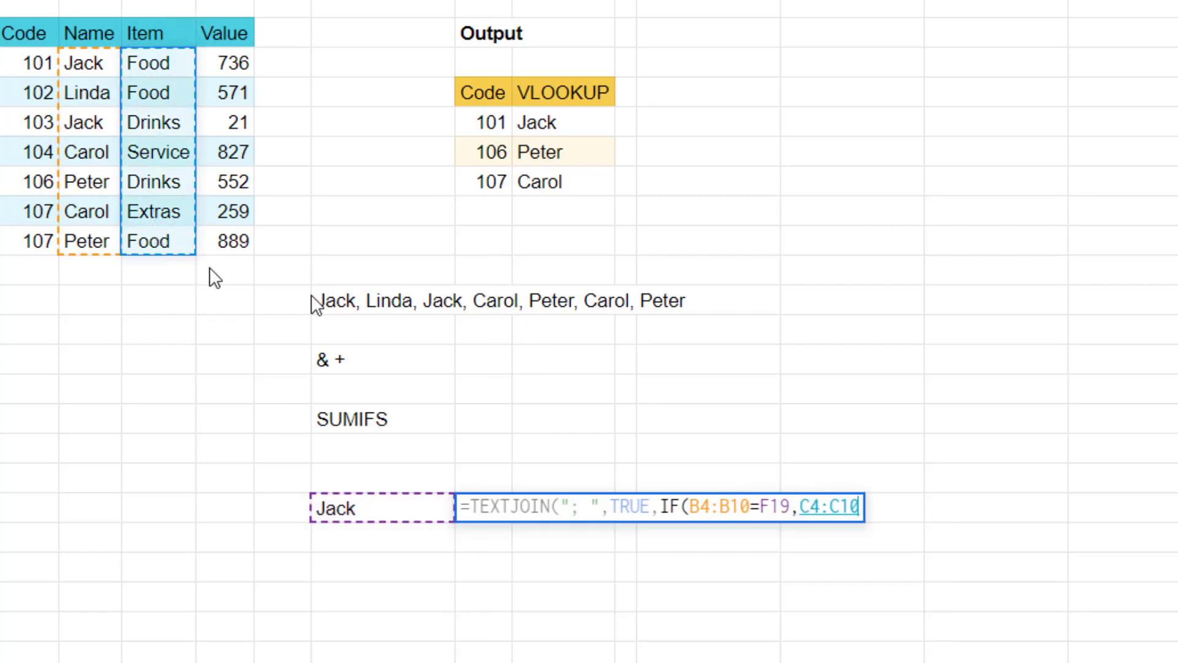
pyautogui.write(',""')
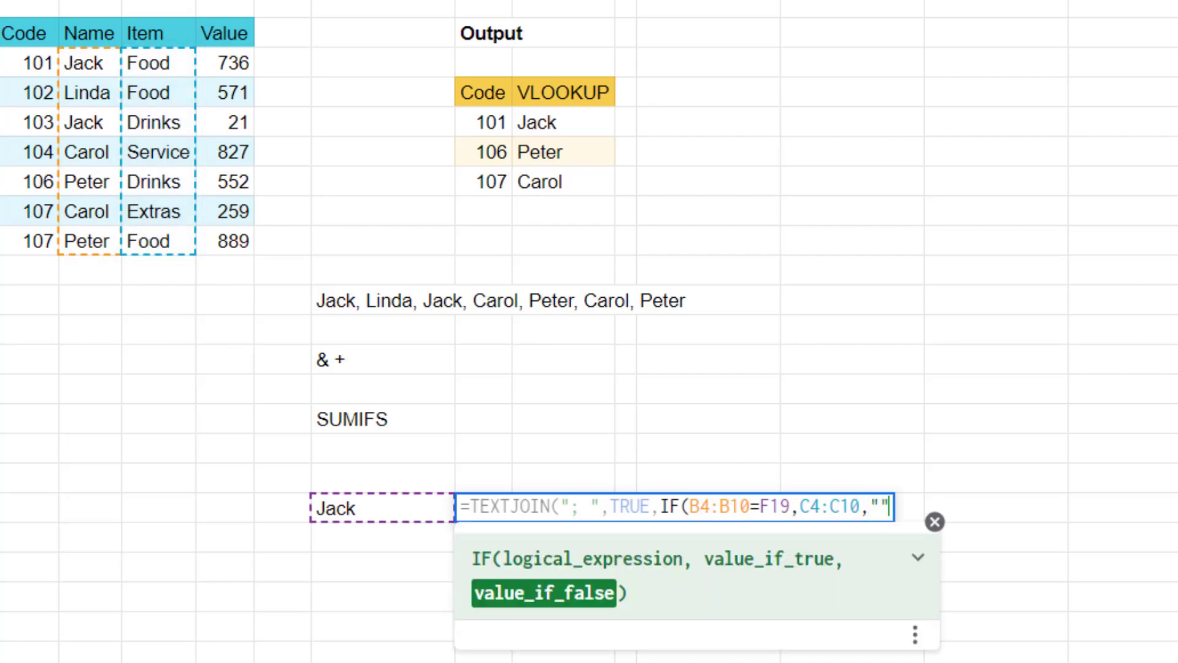
pyautogui.write(')')
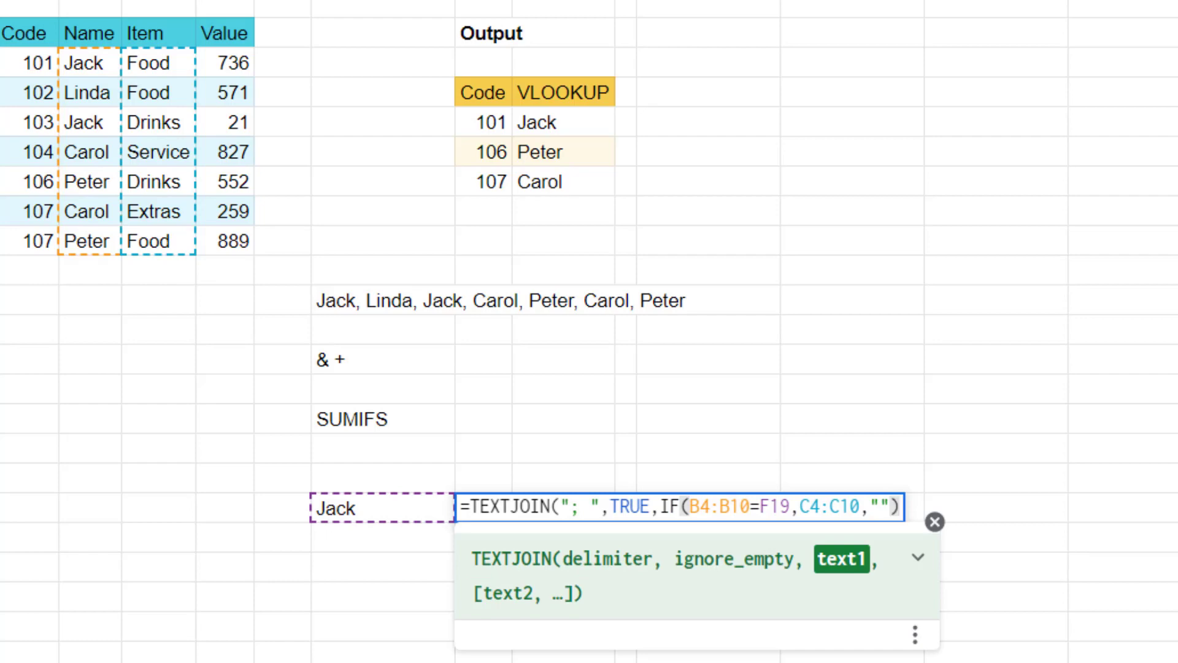
pyautogui.write(')')
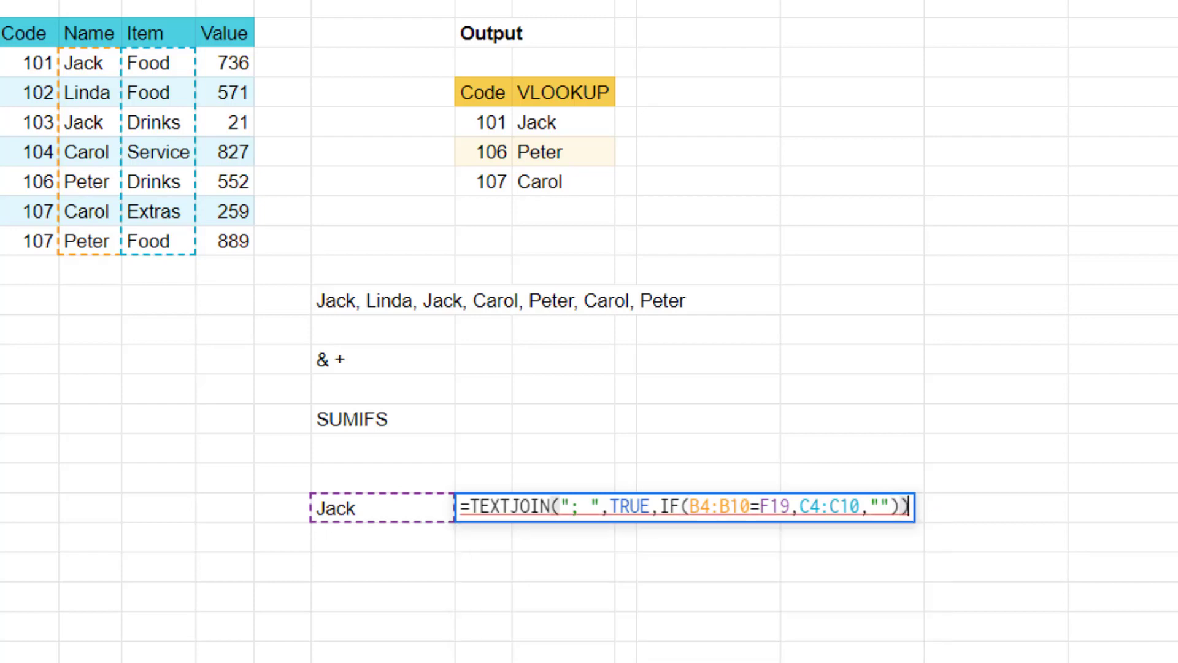
pyautogui.press('Return')
pyautogui.press('Up')
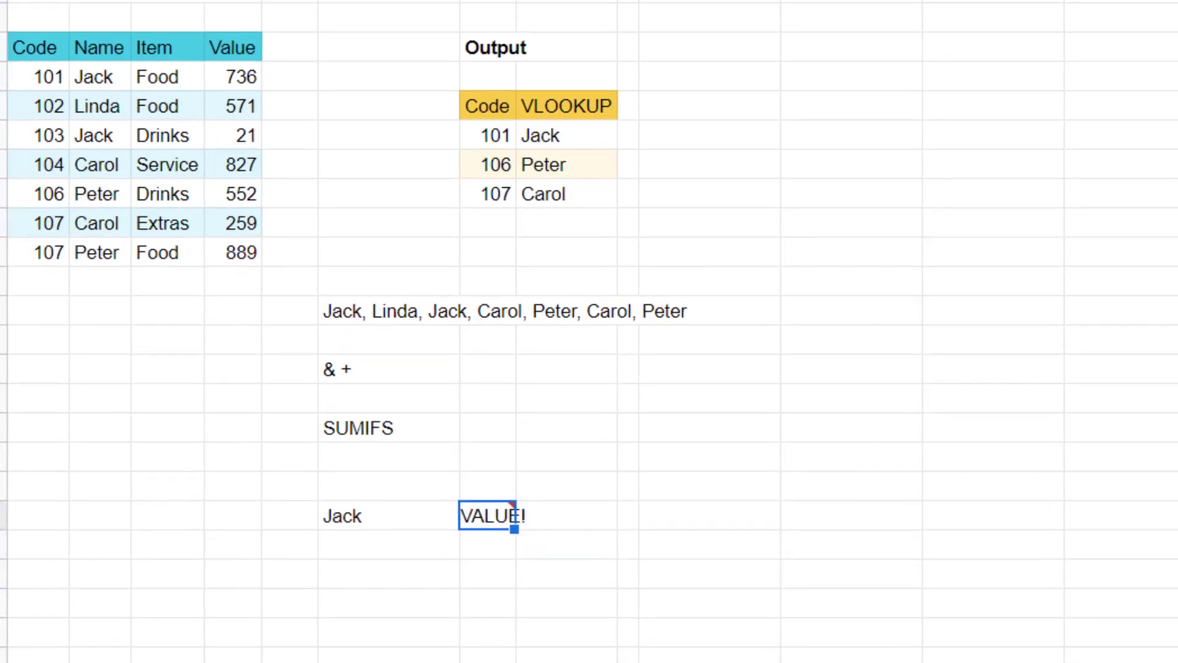
# Wrap the TEXTJOIN formula in G19 in ARRAYFORMULA
pyautogui.press('F2')
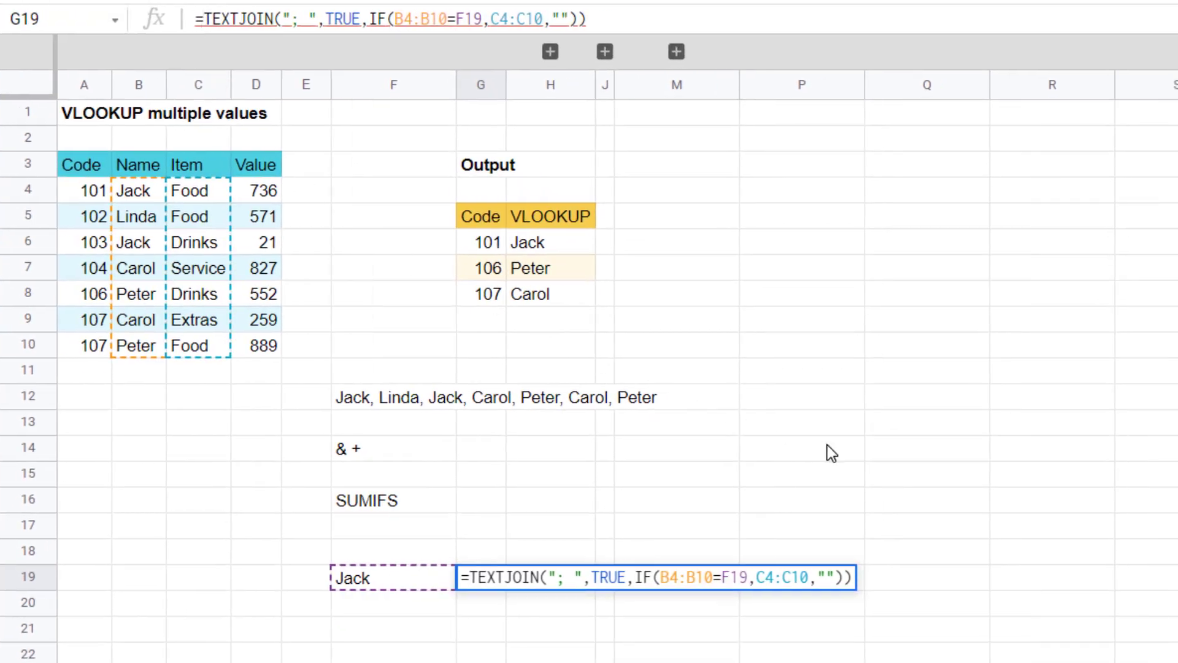
pyautogui.write('ARRAYFORM')
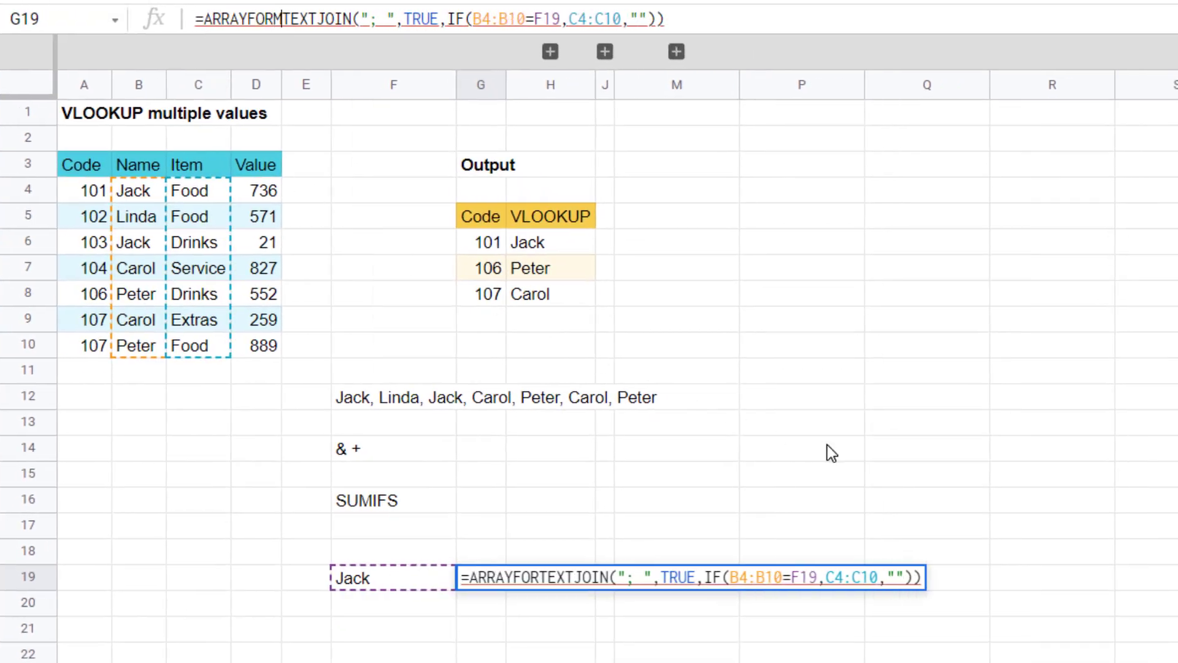
pyautogui.write('ULA(')
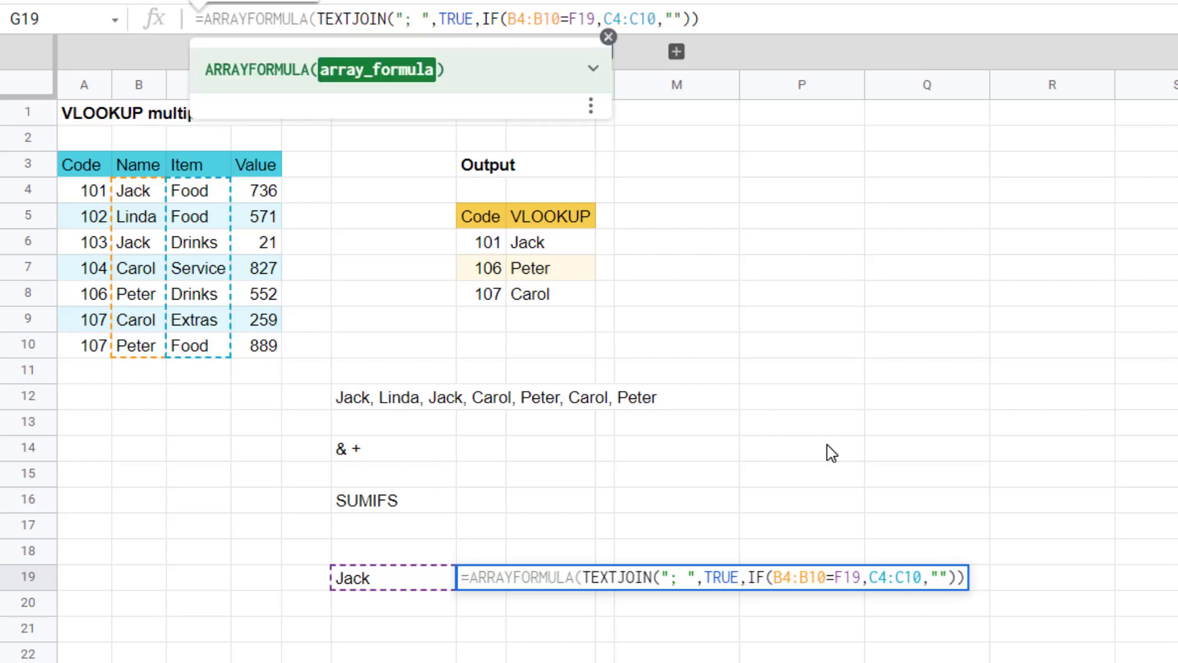
pyautogui.write(')')
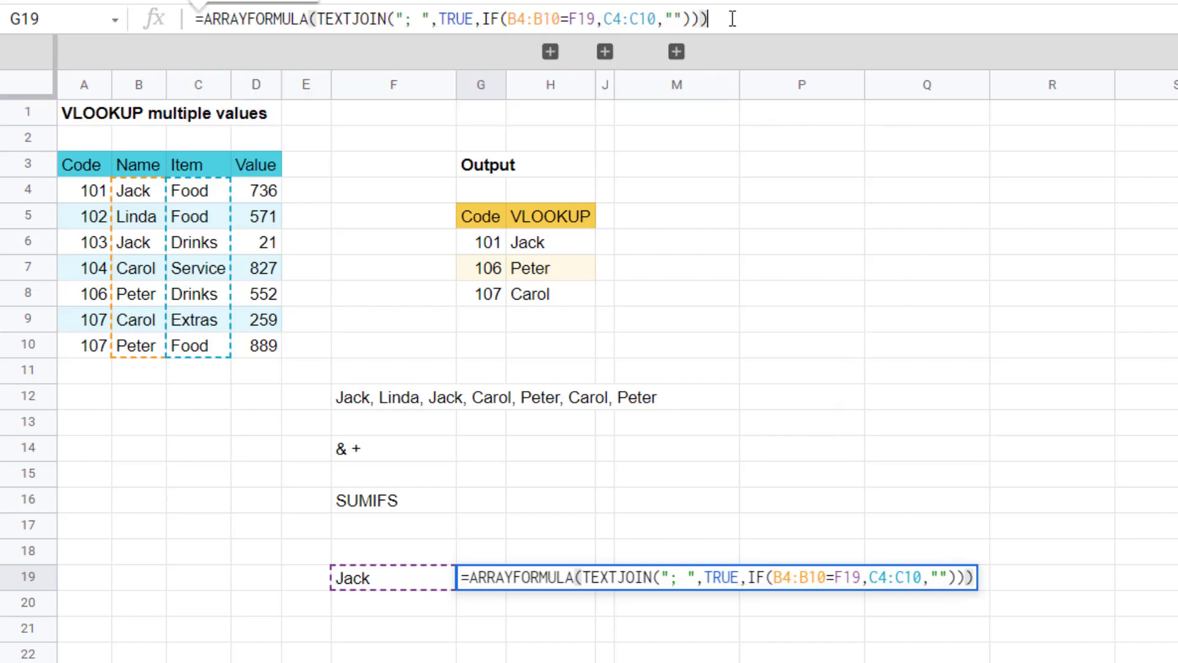
pyautogui.press('Return')
pyautogui.press('Up')
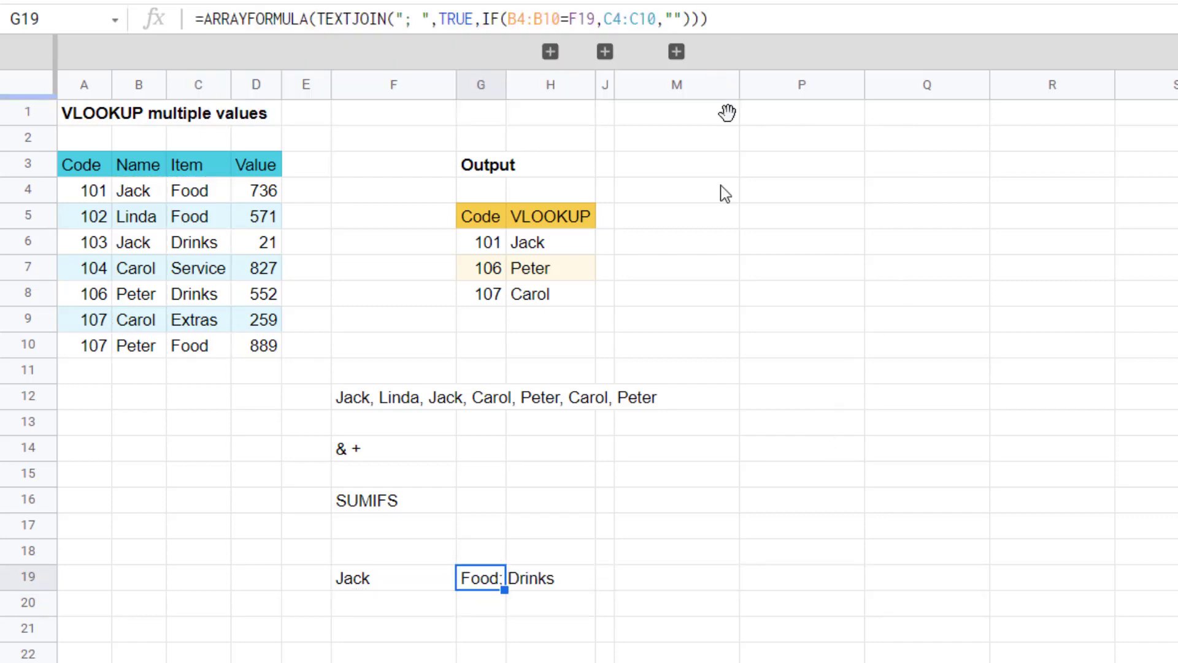
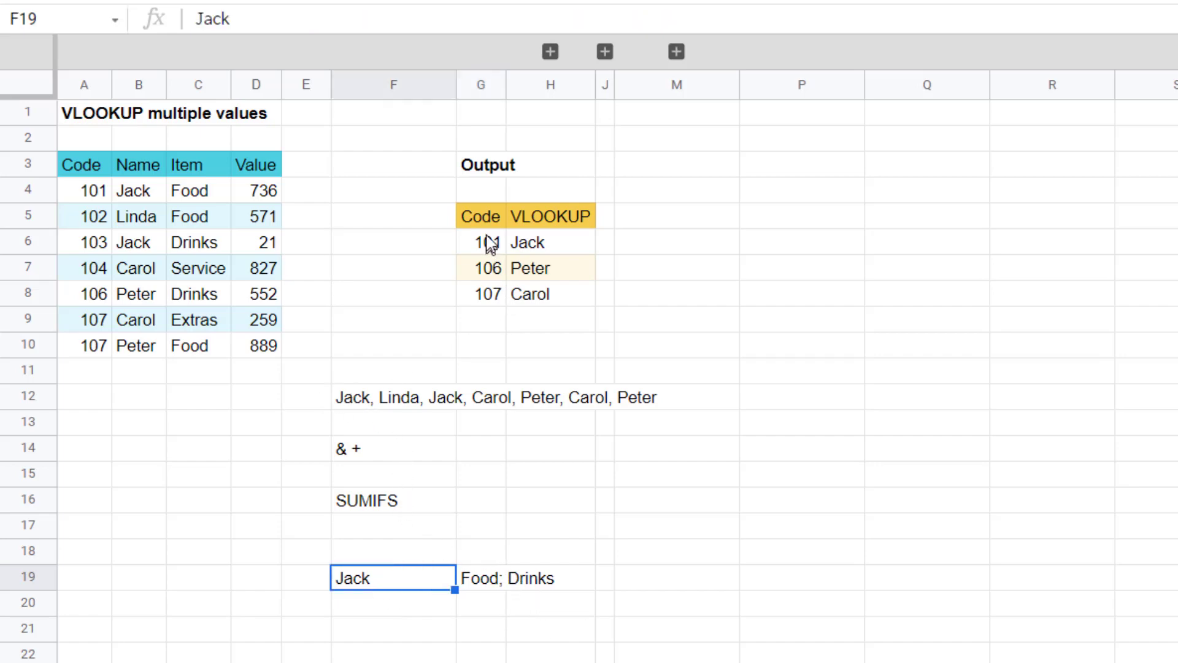
# Copy the Code header and its three codes from G5:G8 to Q5:Q8
pyautogui.moveTo(484, 223); pyautogui.dragTo(485, 296)
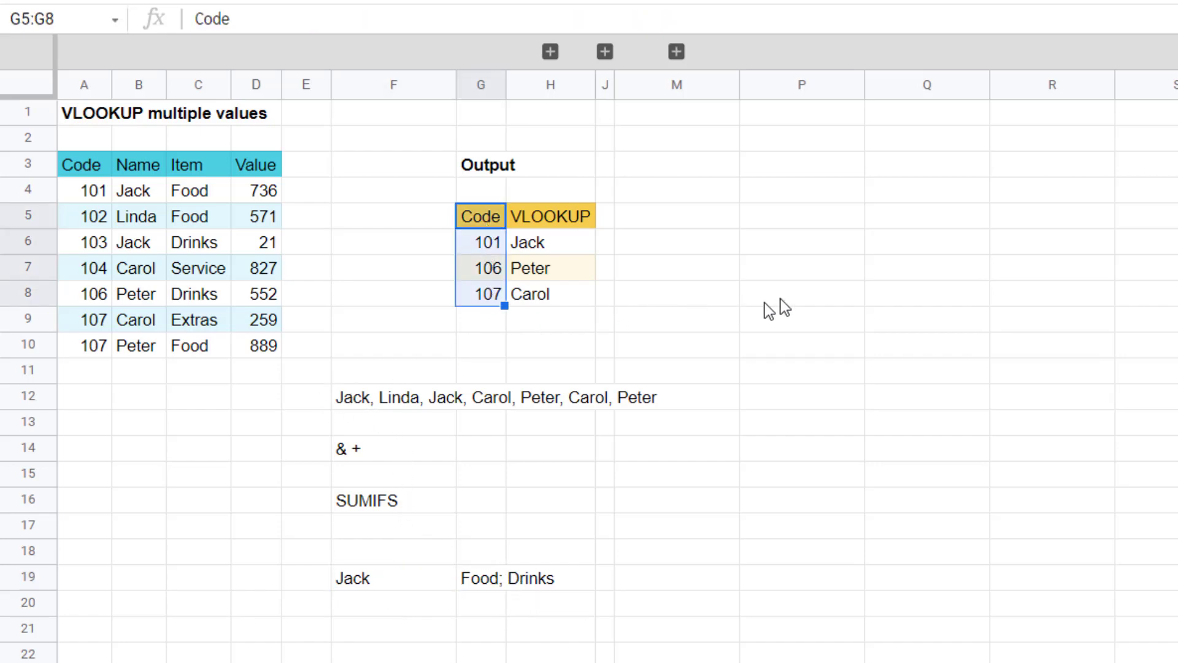
pyautogui.hotkey('ctrl', 'c')
pyautogui.click(910, 226)
pyautogui.hotkey('ctrl', 'v')
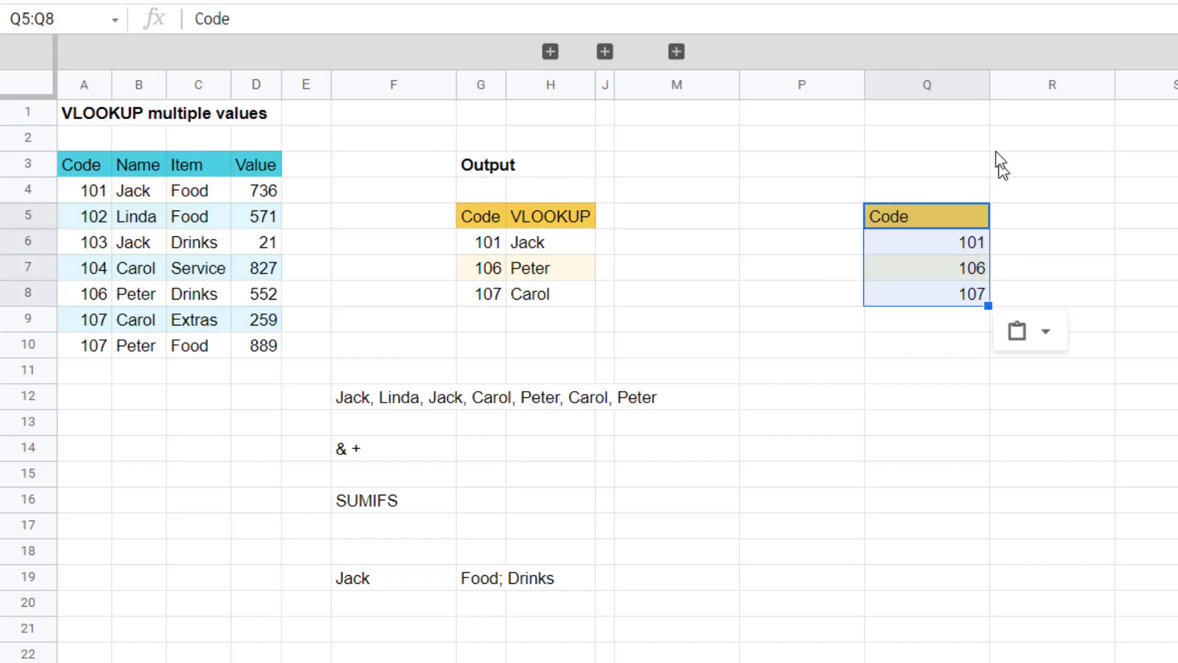
# Start a formula in R6 with ARRAYFORMULA around TEXTJOIN, using the delimiter "; " and TRUE for ignoring empty values
pyautogui.click(1036, 238)
pyautogui.write('=')
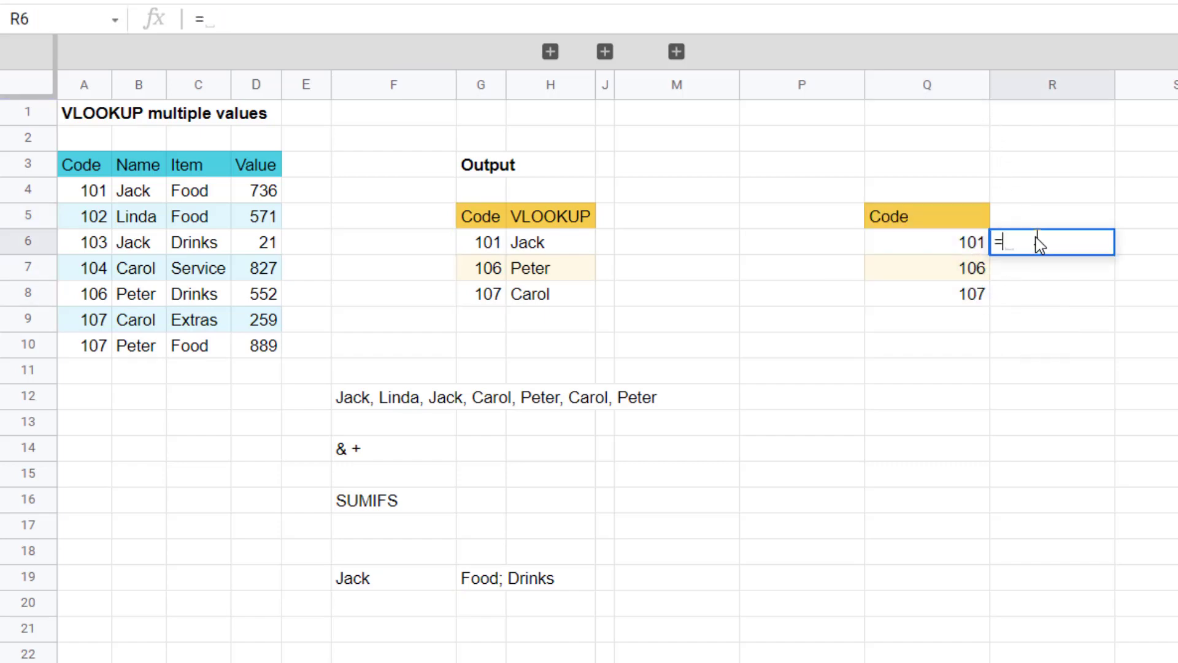
pyautogui.write('array')
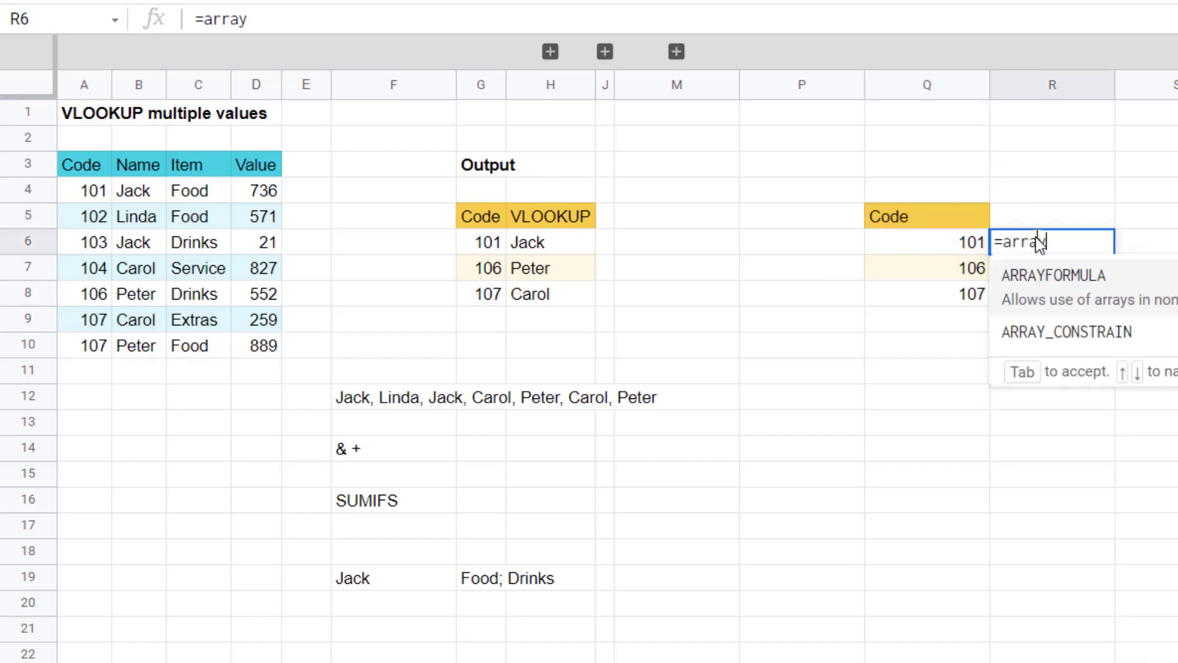
pyautogui.press('Tab')
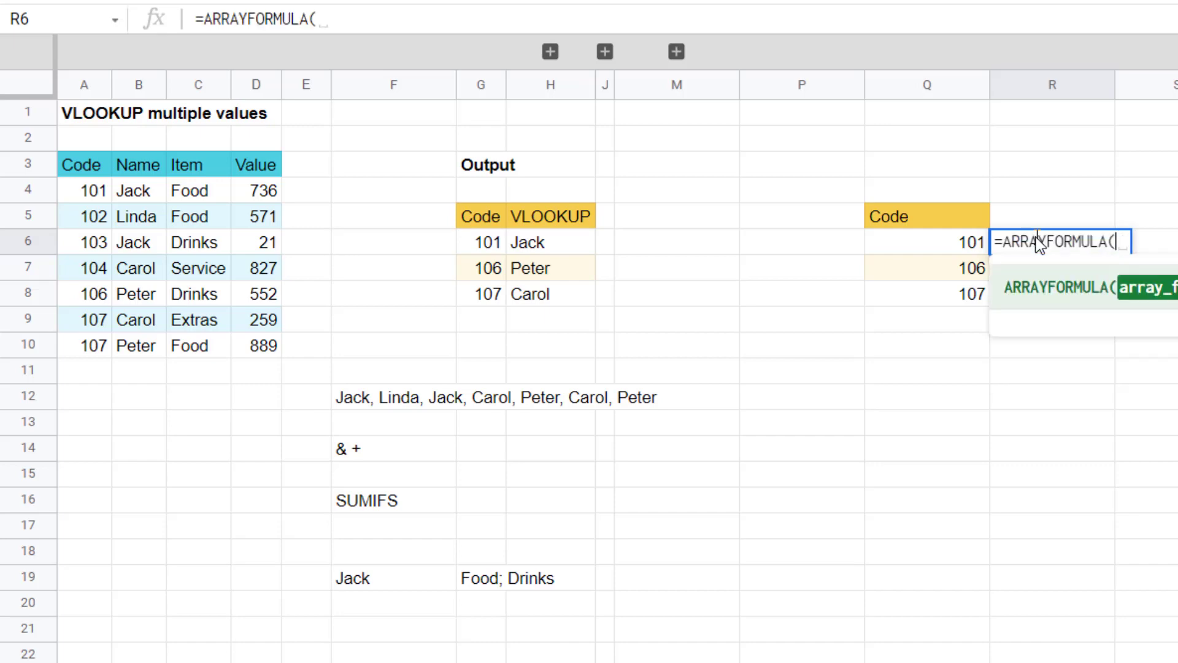
pyautogui.write('tex')
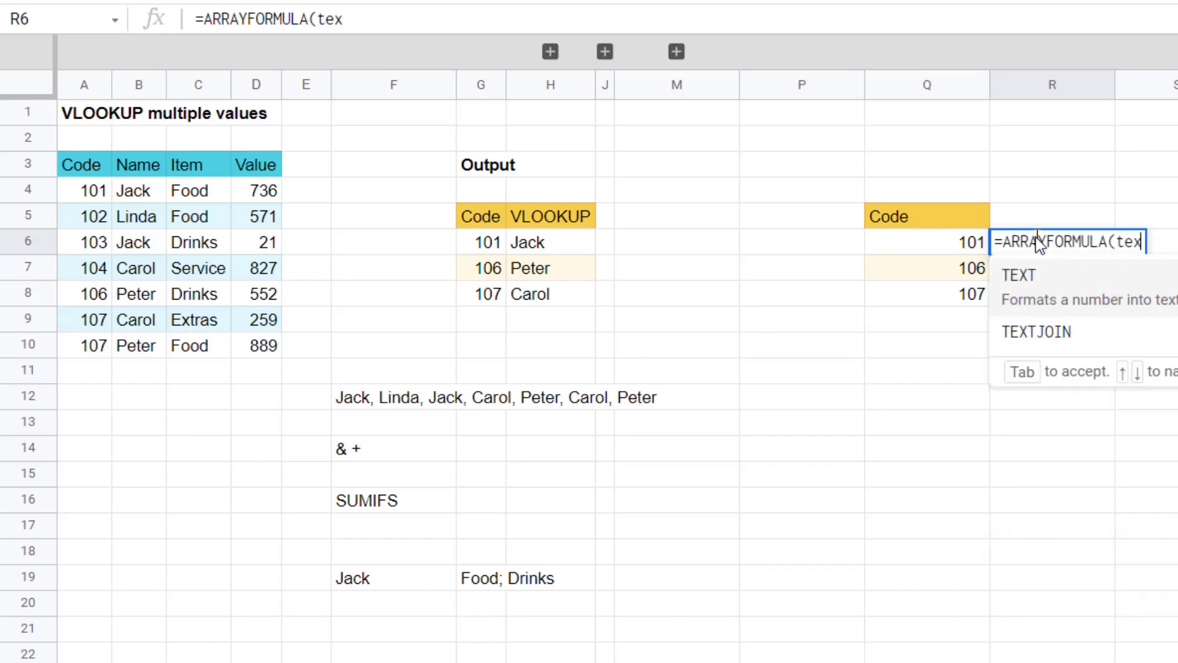
pyautogui.press('Down')
pyautogui.press('Tab')
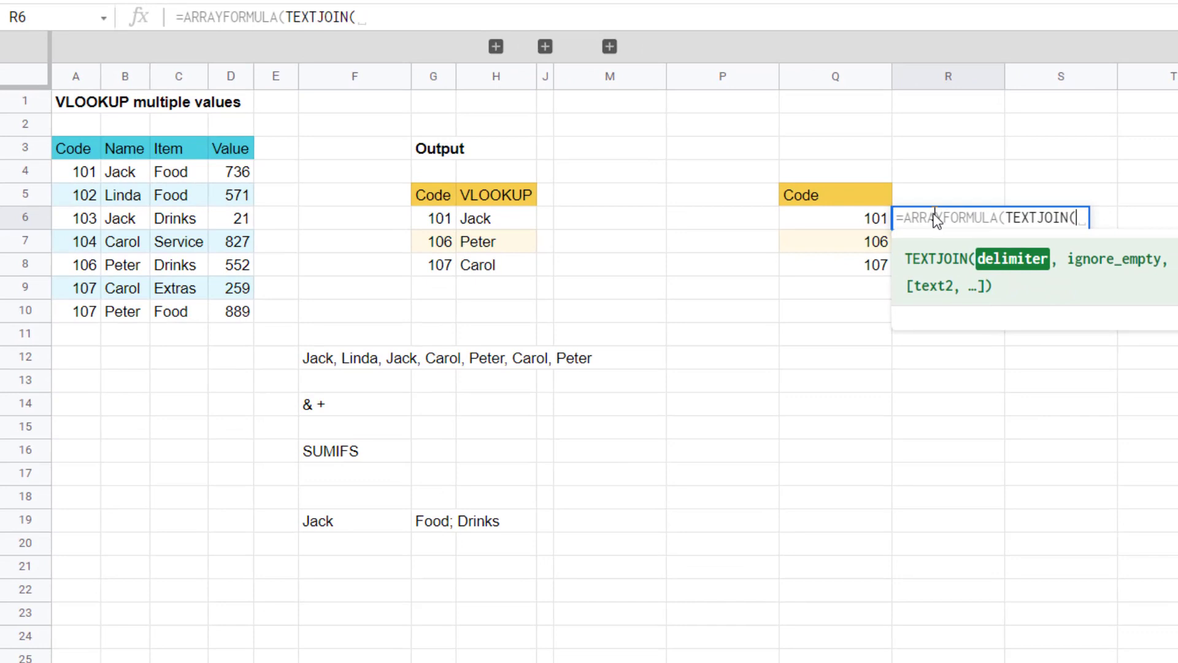
pyautogui.write('"; ", ')
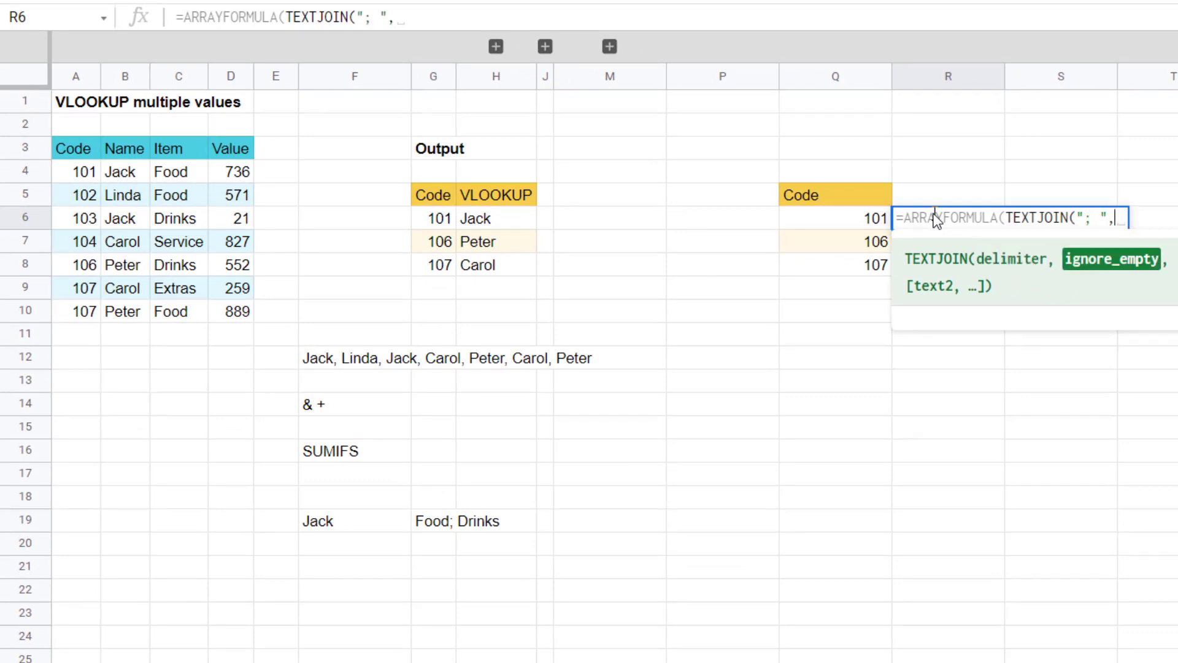
pyautogui.write('TRUE,')
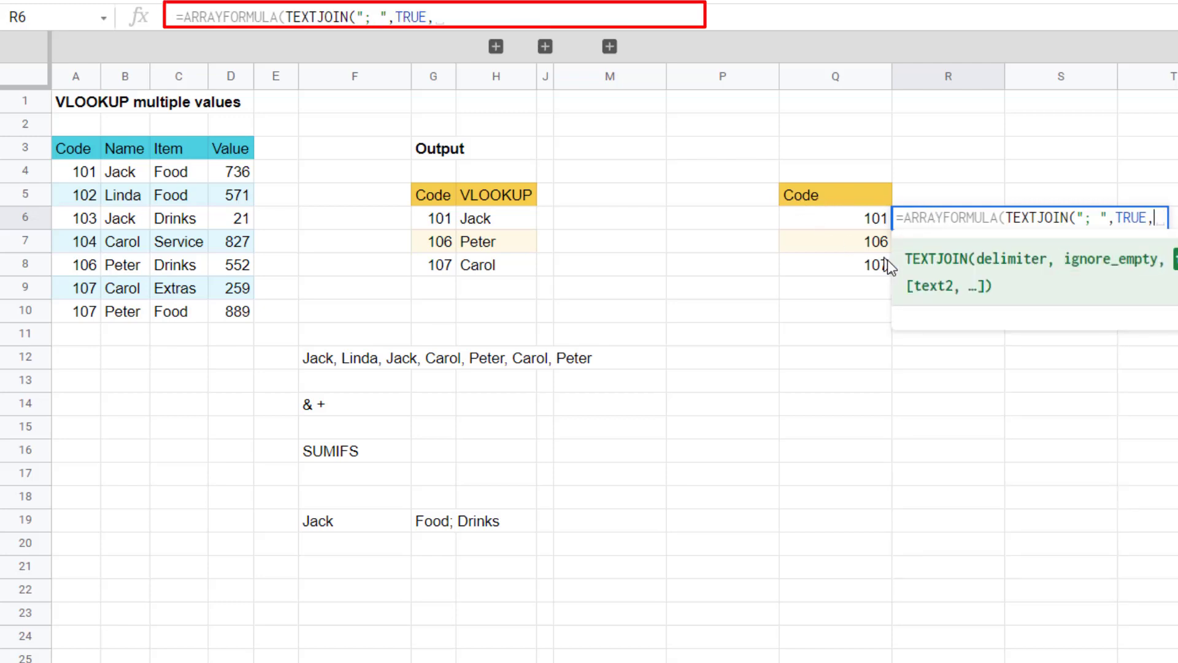
# Add an IF to the R6 formula that tests whether $A$4:$A$10 equals Q6, with the code range absolute
pyautogui.write('IF(')
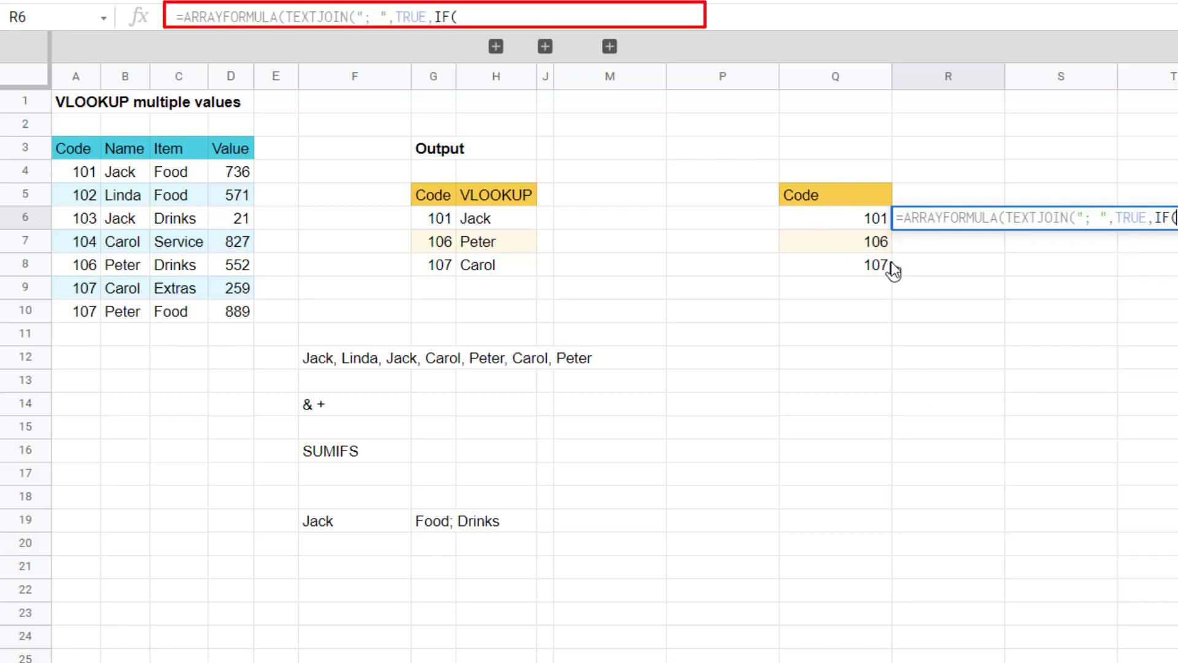
pyautogui.moveTo(92, 180); pyautogui.dragTo(74, 329)
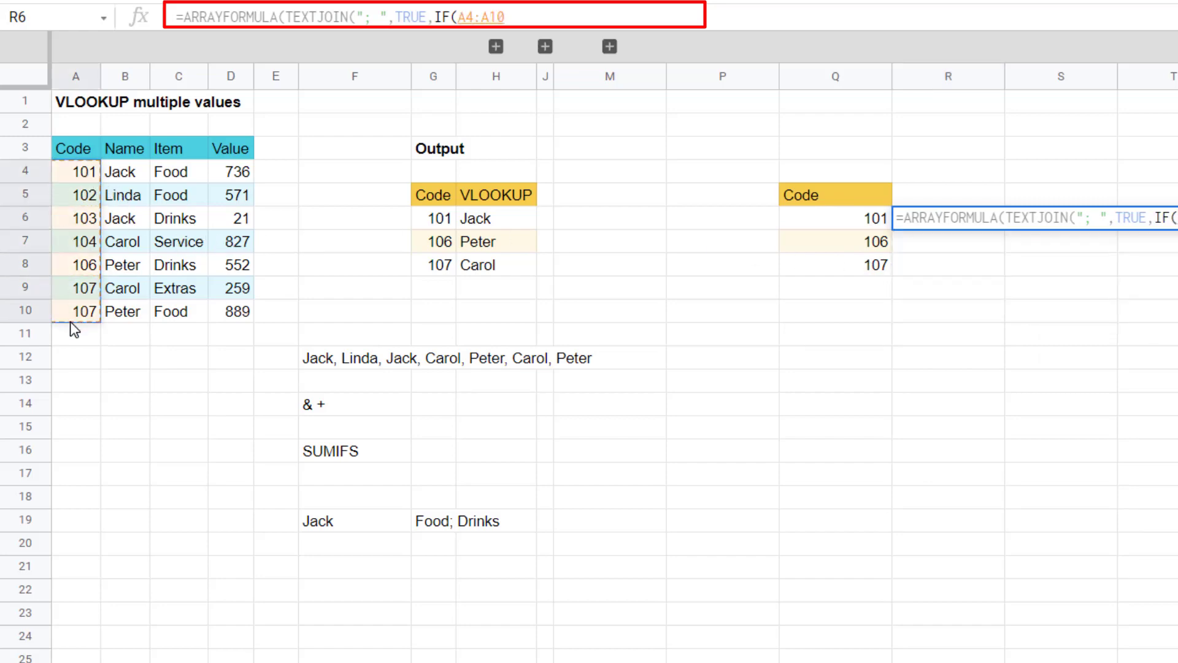
pyautogui.press('F4')
pyautogui.write(',')
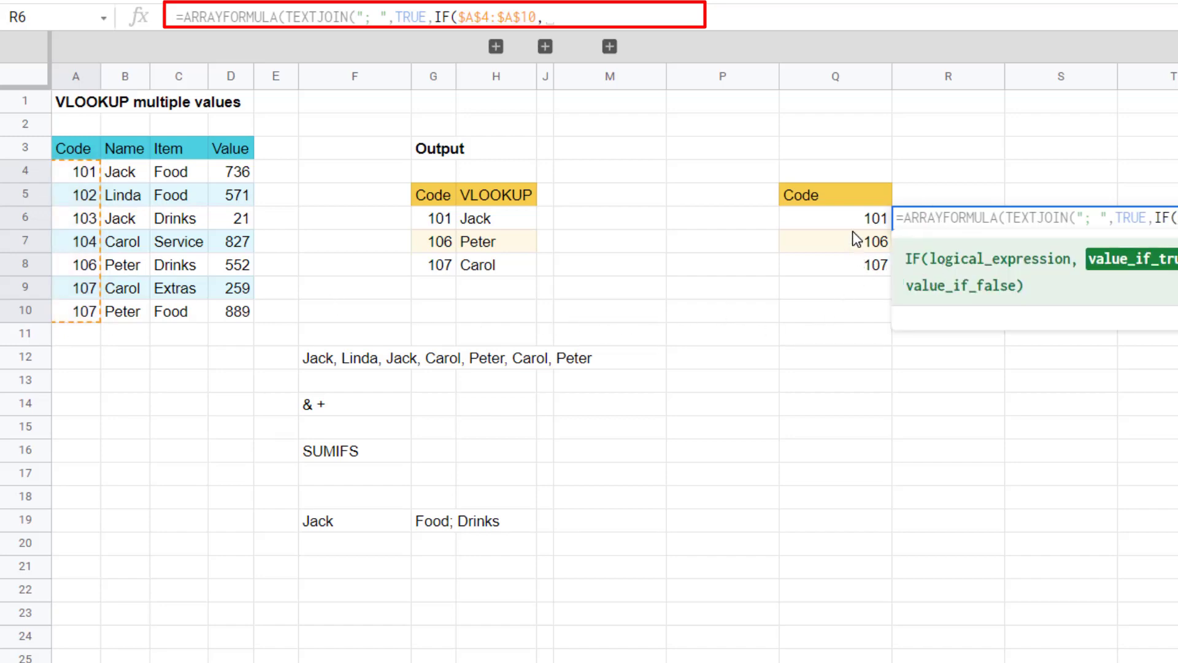
pyautogui.press('BackSpace')
pyautogui.write('=')
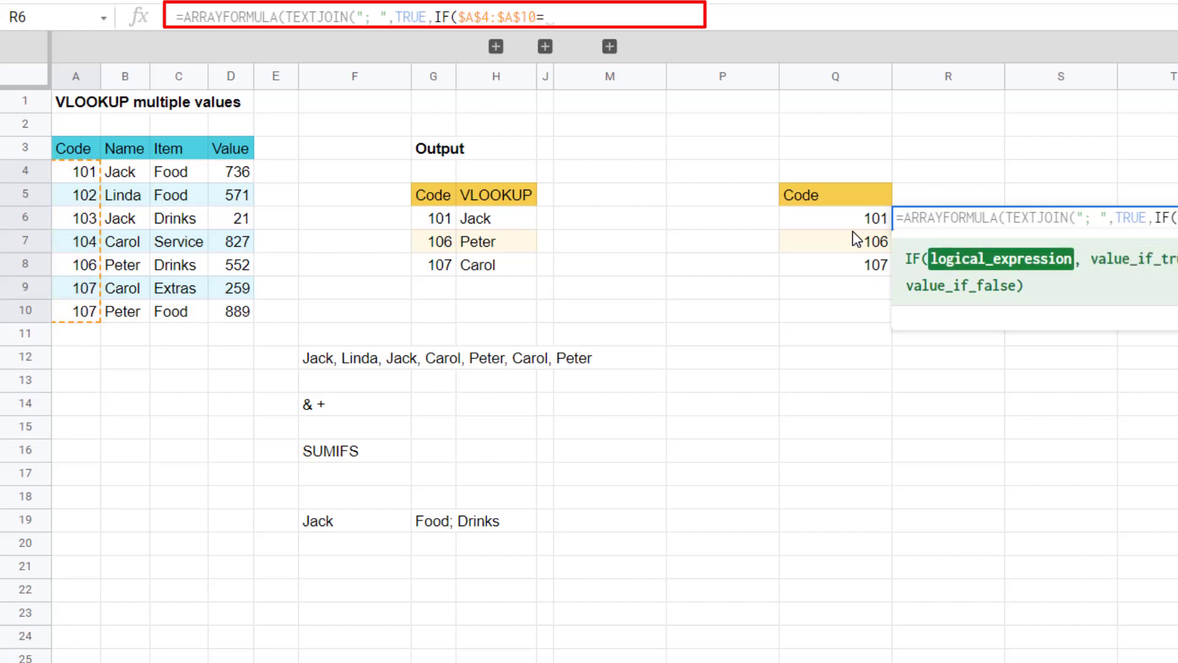
pyautogui.click(848, 225)
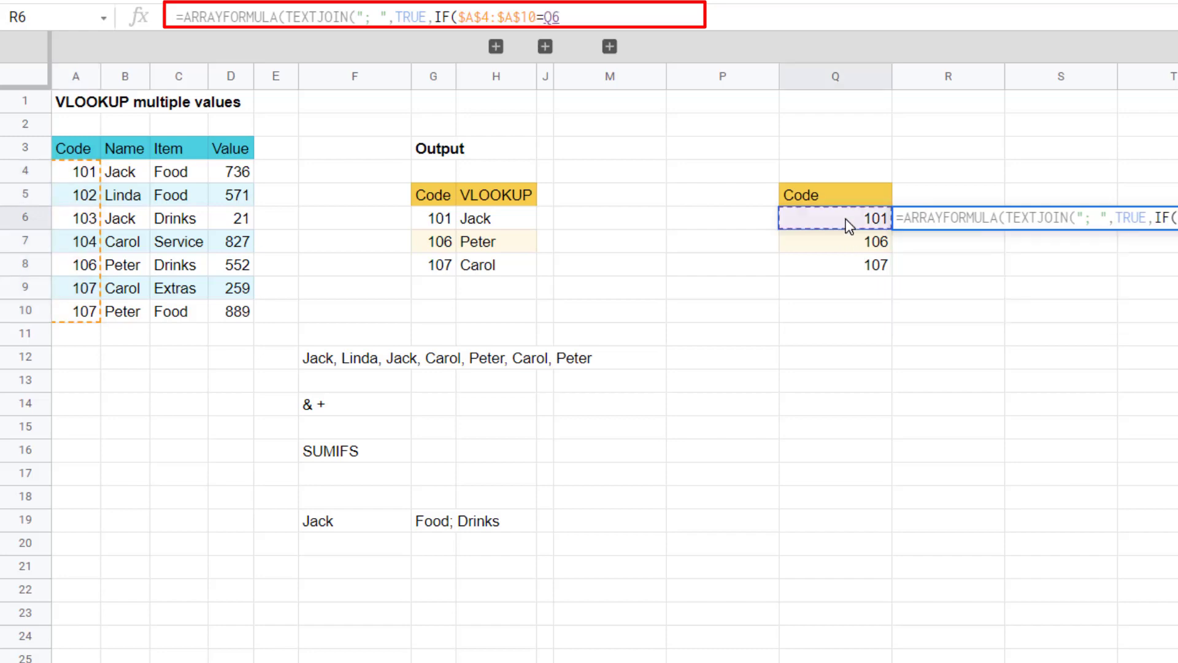
pyautogui.write(',')
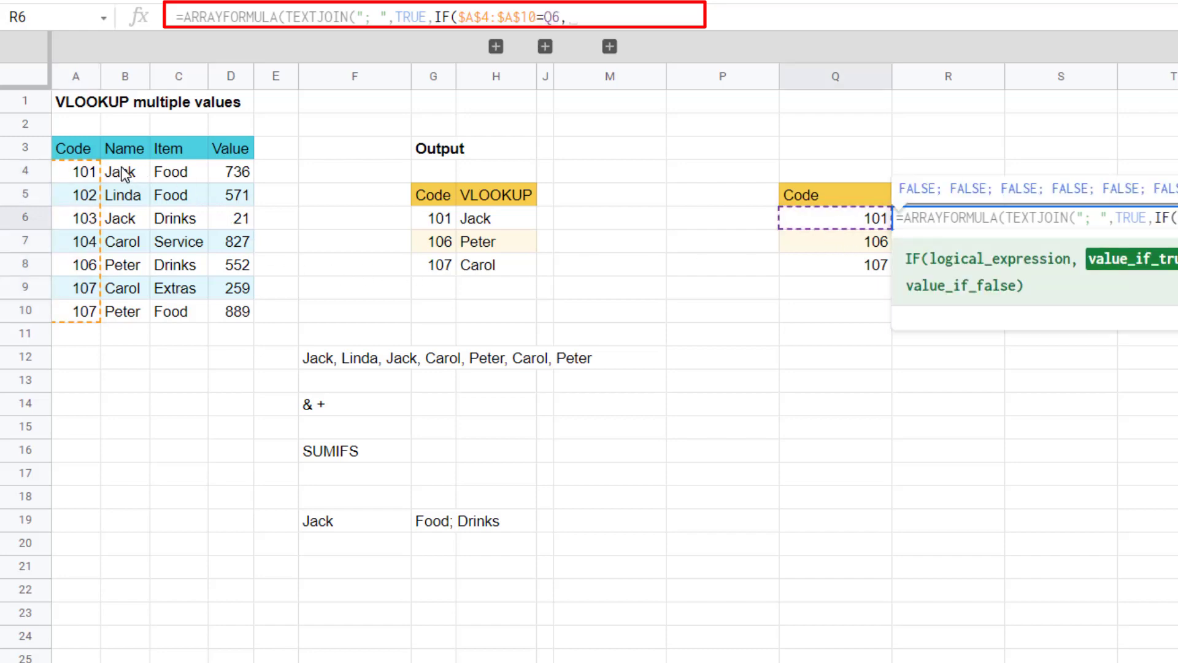
# Finish the R6 formula with $B$4:$B$10 as the true value and "" as the false value, and autofill it to R7:R8
pyautogui.moveTo(124, 171); pyautogui.dragTo(123, 311)
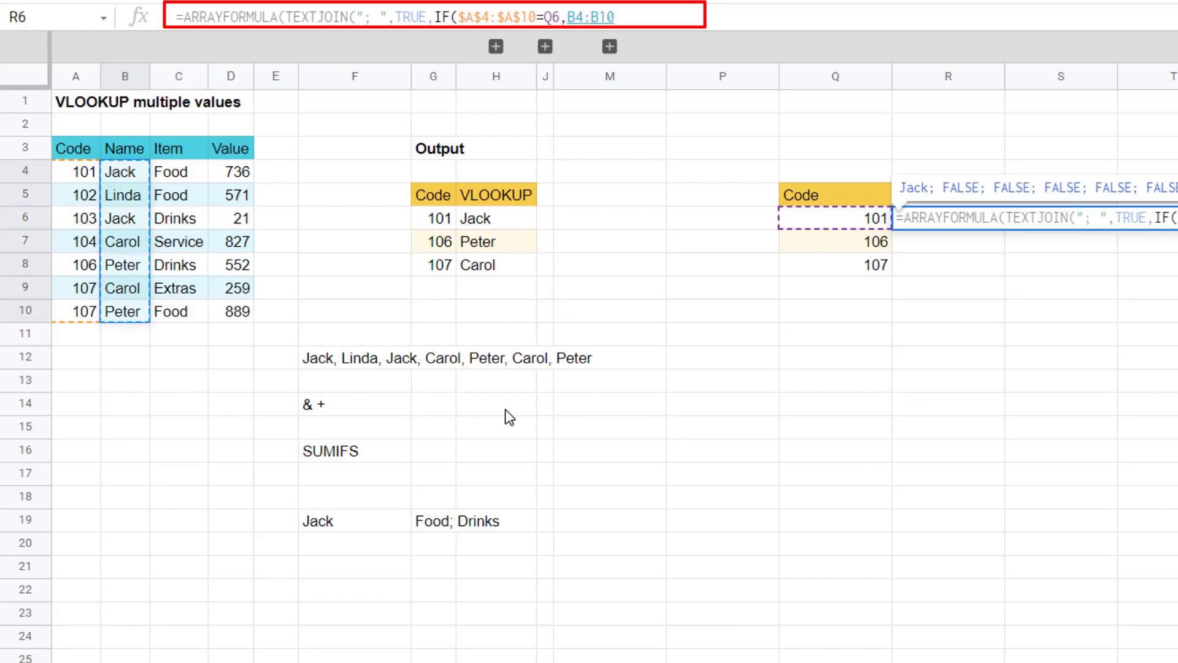
pyautogui.press('F4')
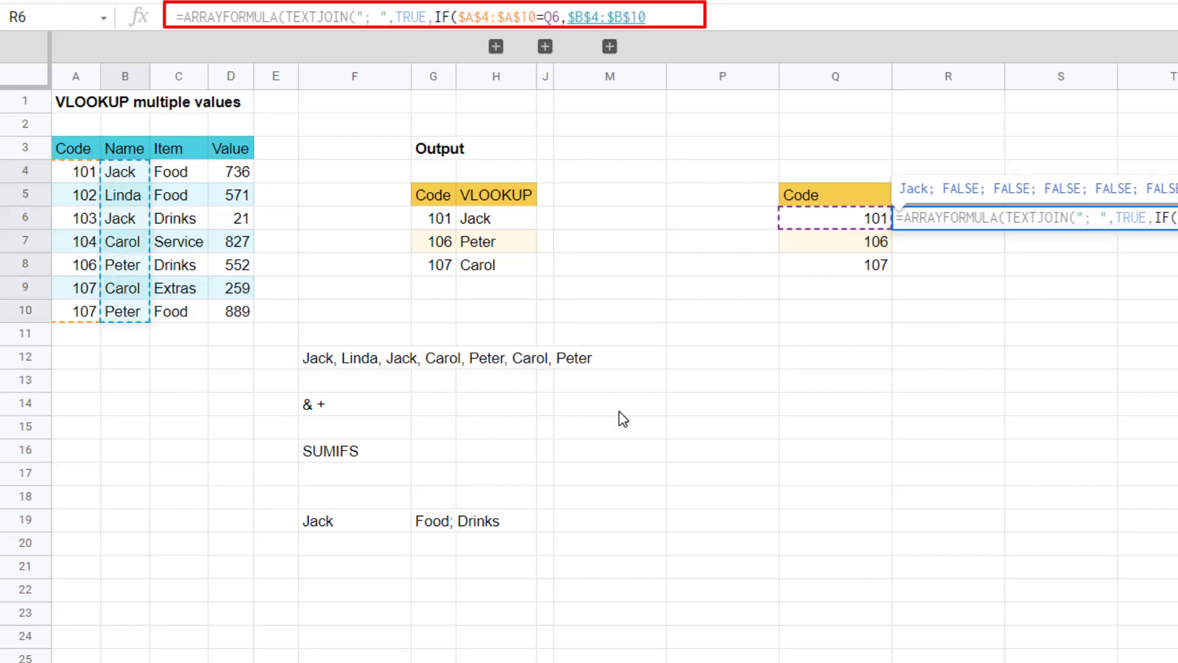
pyautogui.write(', ')
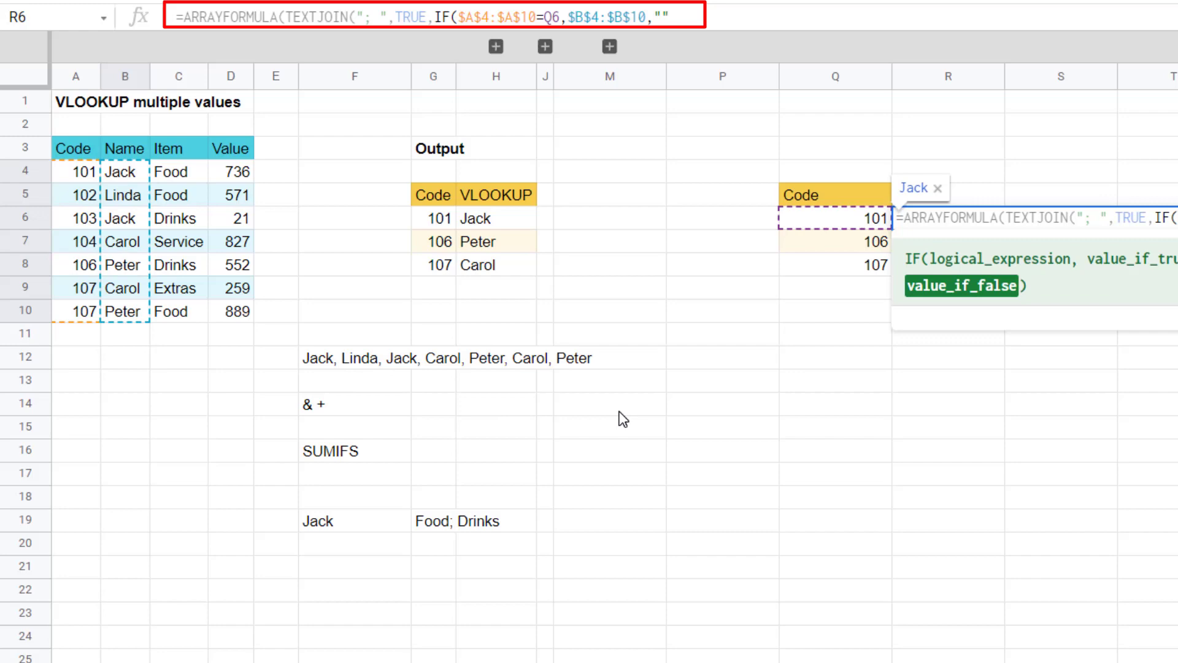
pyautogui.write(')')
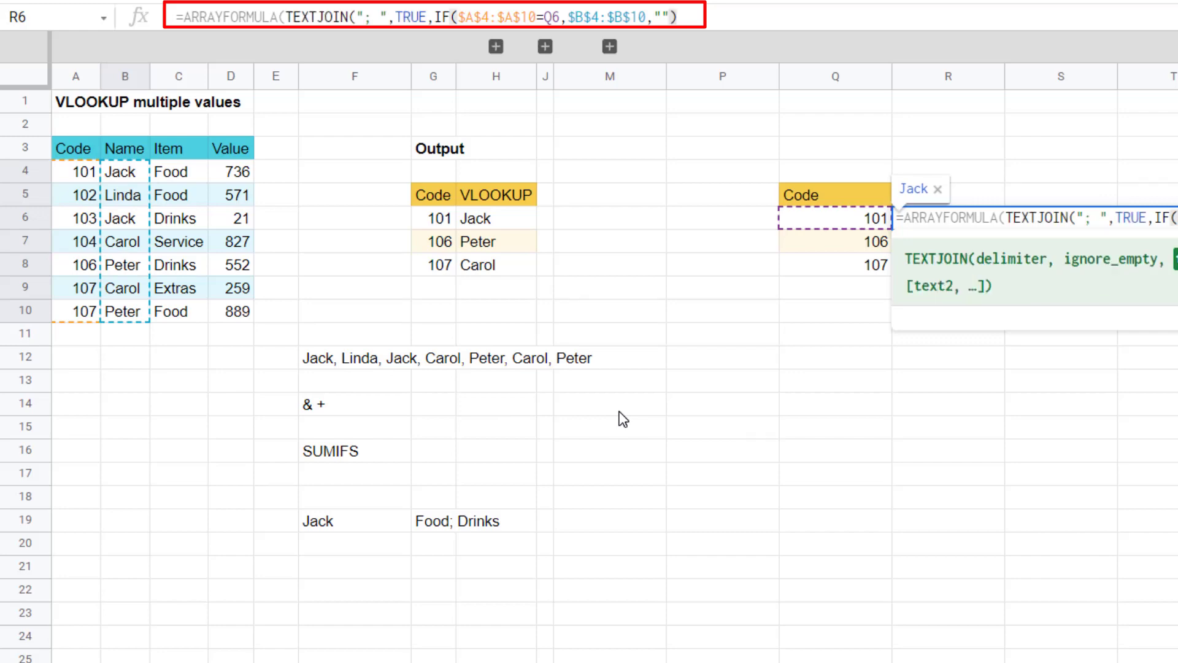
pyautogui.write(')')
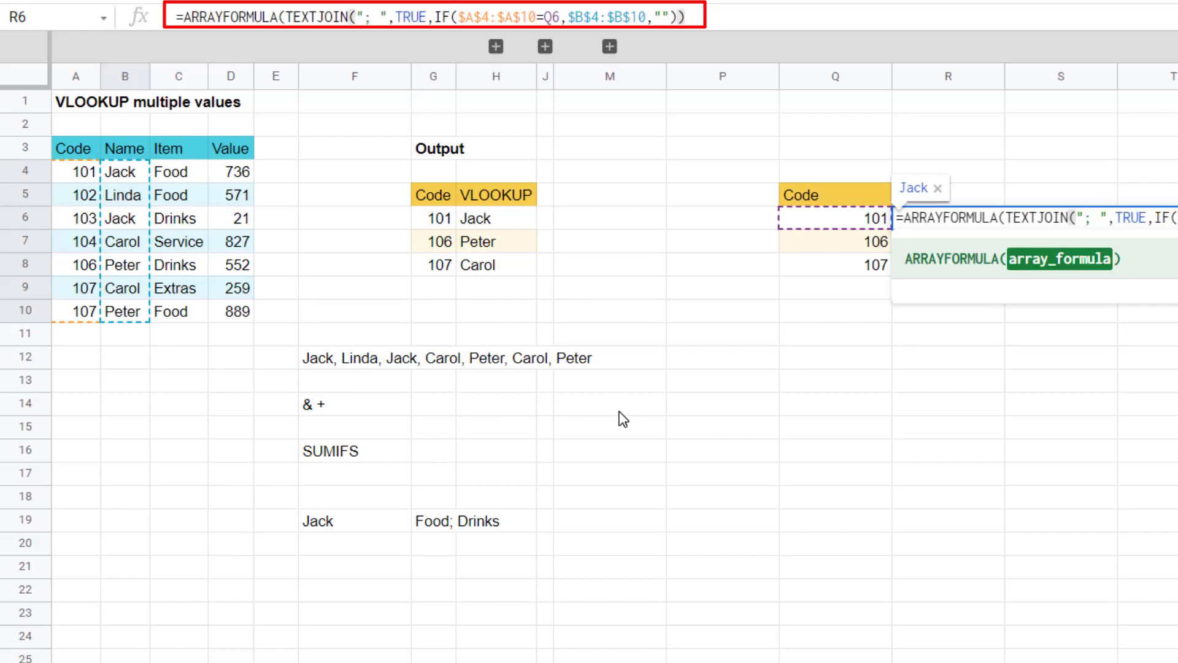
pyautogui.write(')')
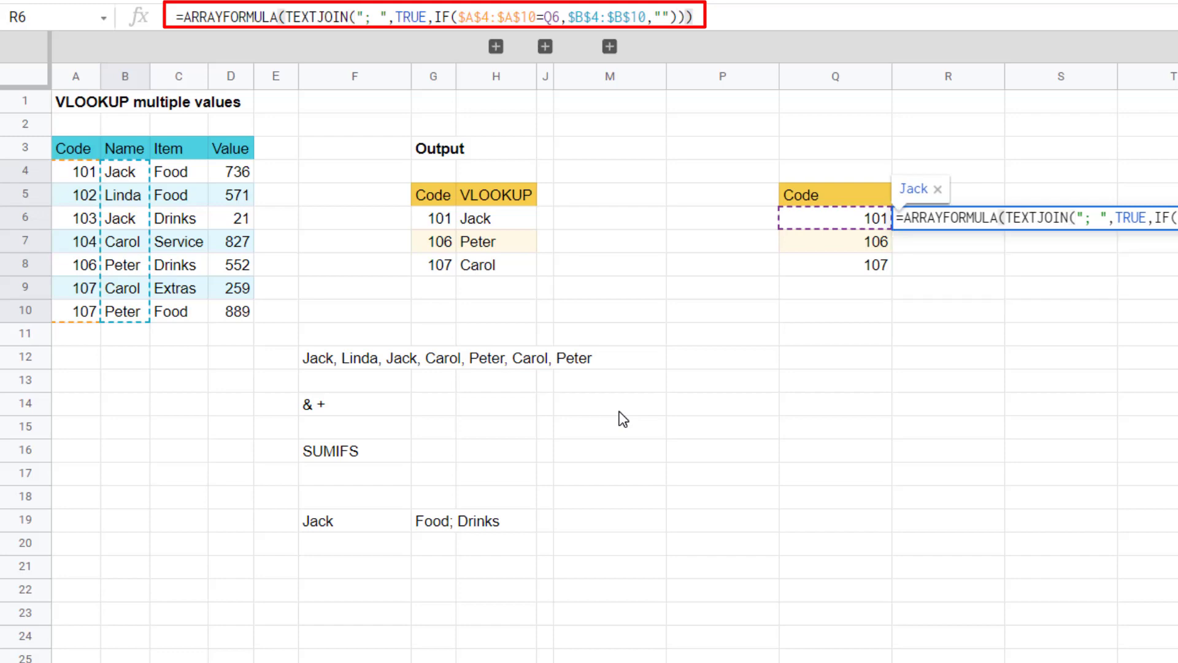
pyautogui.press('Return')
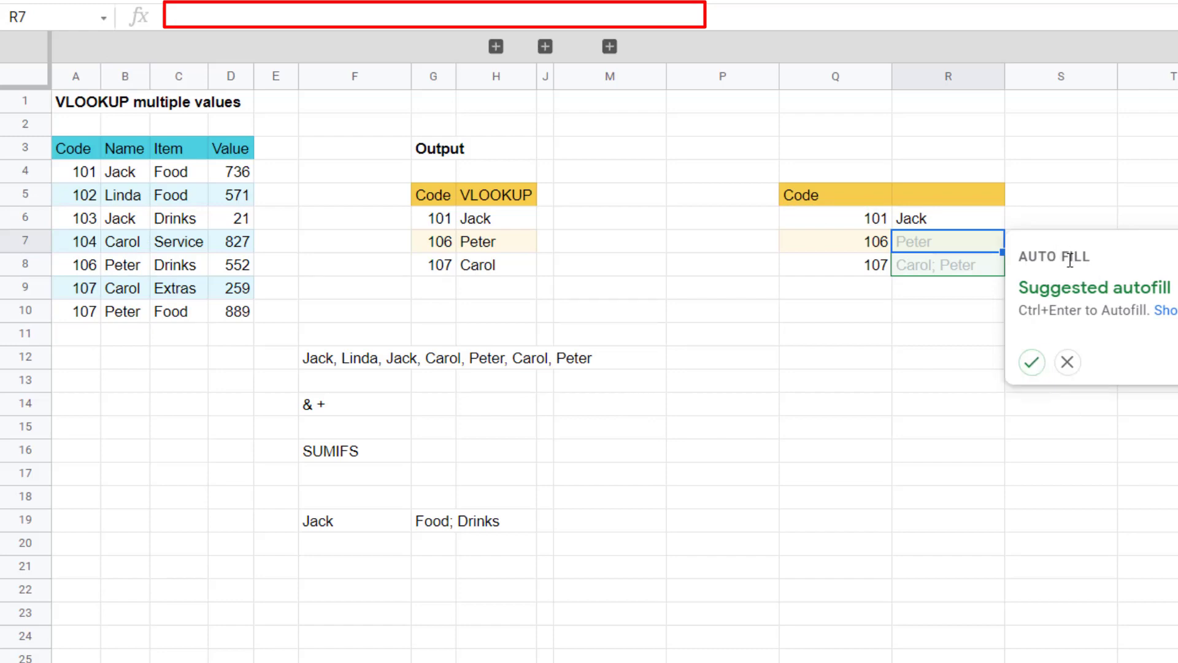
pyautogui.click(1032, 362)
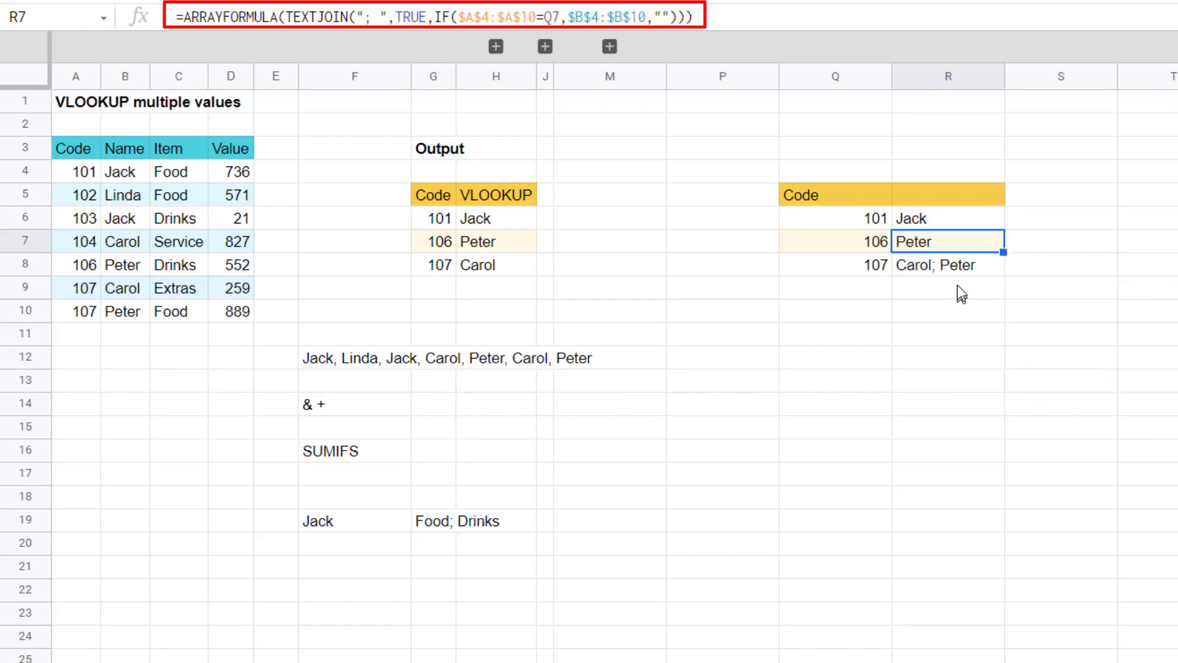
# Examine the autofilled formula in R8 and the TEXTJOIN part of the R6 formula without changing them
pyautogui.click(963, 273)
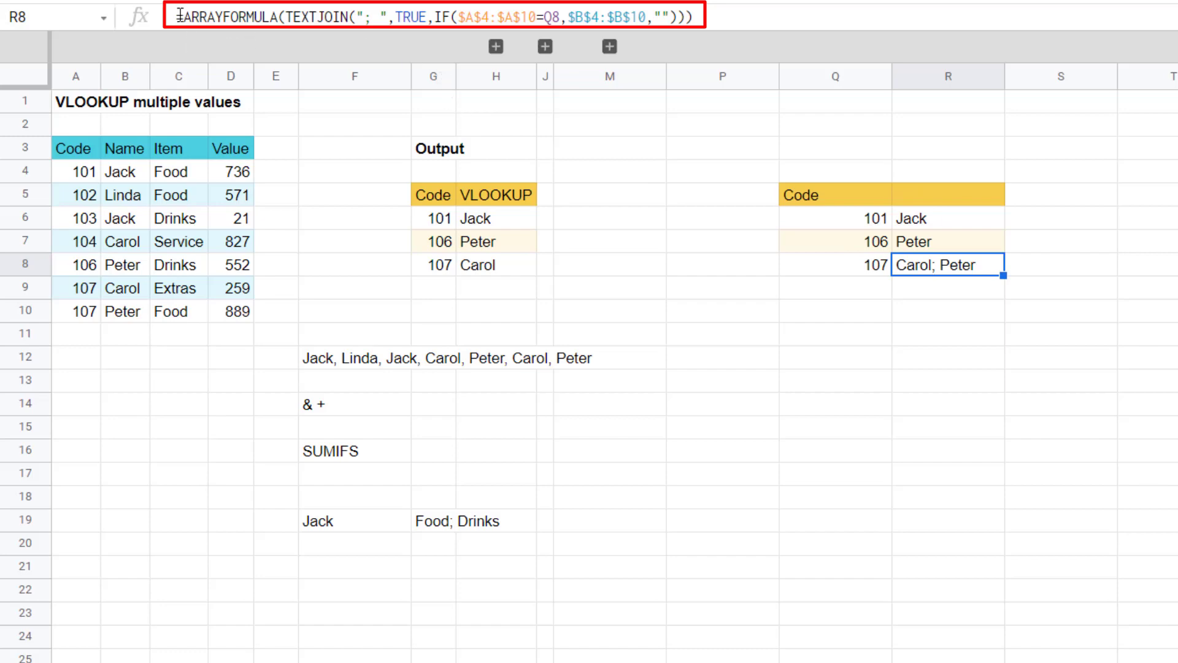
pyautogui.moveTo(176, 17); pyautogui.dragTo(737, 42)
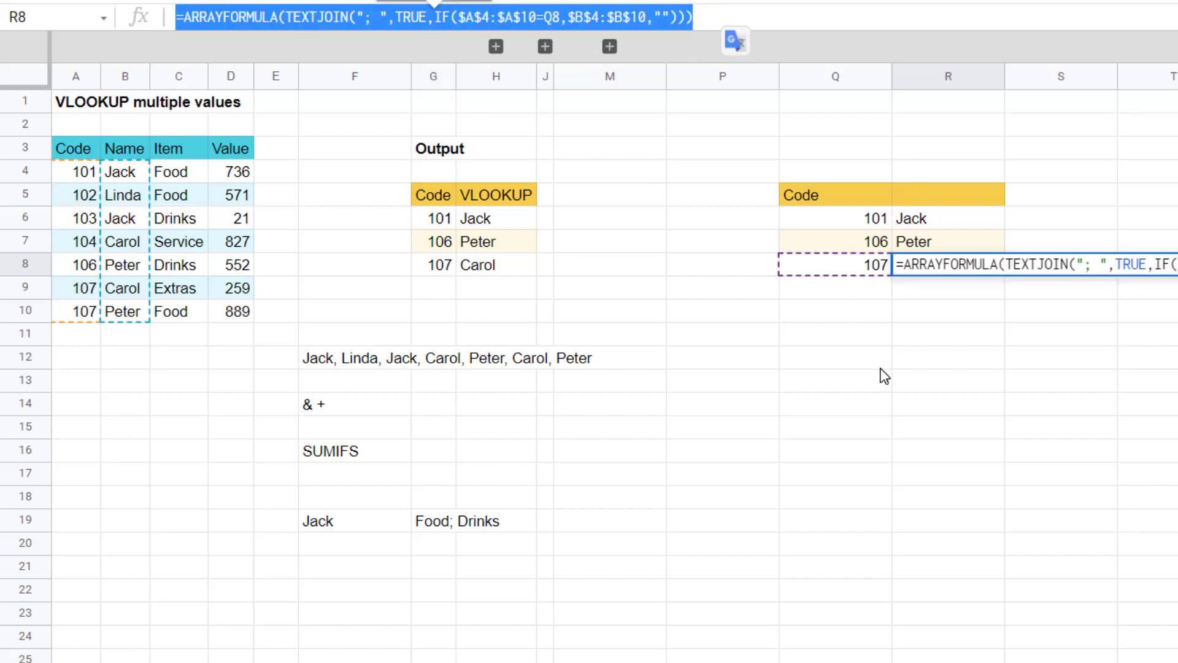
pyautogui.press('Escape')
pyautogui.press('Up')
pyautogui.press('Up')
pyautogui.press('Up')
pyautogui.press('Up')
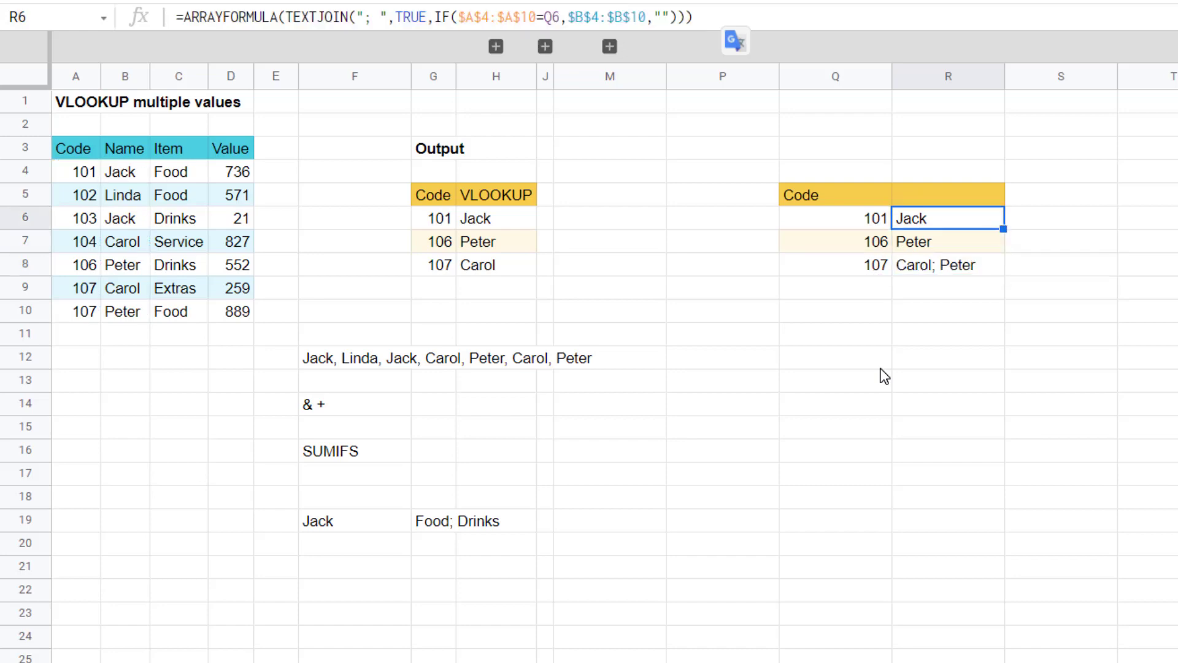
pyautogui.press('Down')
pyautogui.press('Down')
pyautogui.press('Down')
pyautogui.press('Down')
pyautogui.press('Up')
pyautogui.press('Up')
pyautogui.press('Right')
pyautogui.press('Right')
pyautogui.press('Up')
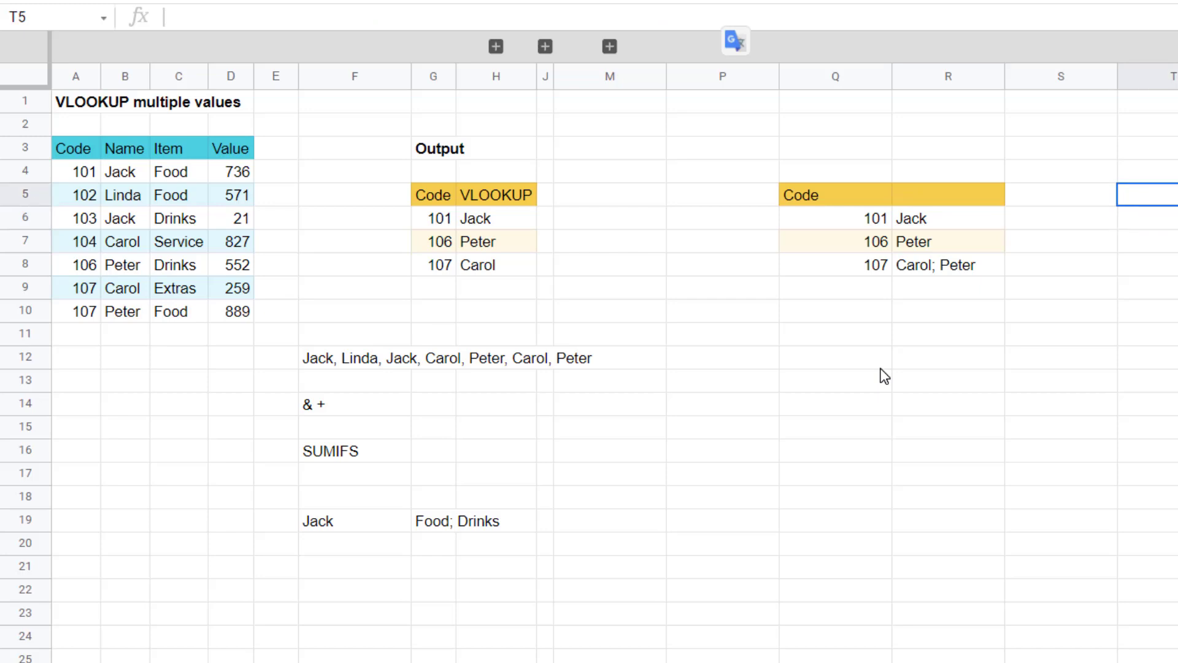
pyautogui.press('Left')
pyautogui.press('Down')
pyautogui.press('Left')
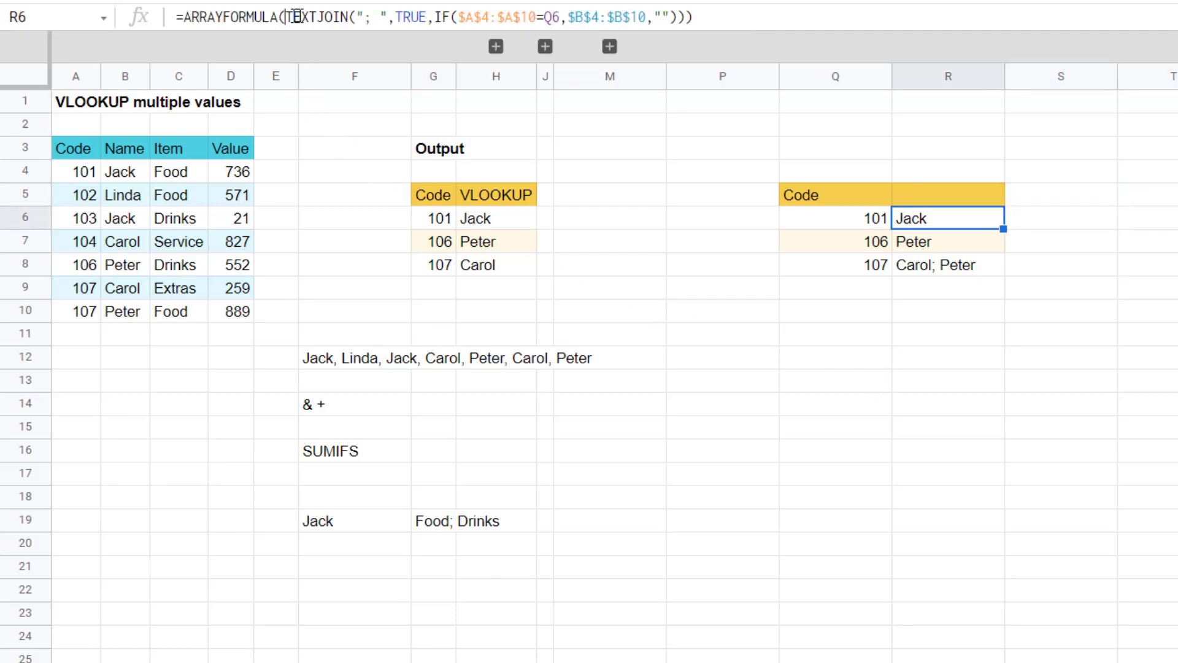
pyautogui.moveTo(286, 17); pyautogui.dragTo(348, 24)
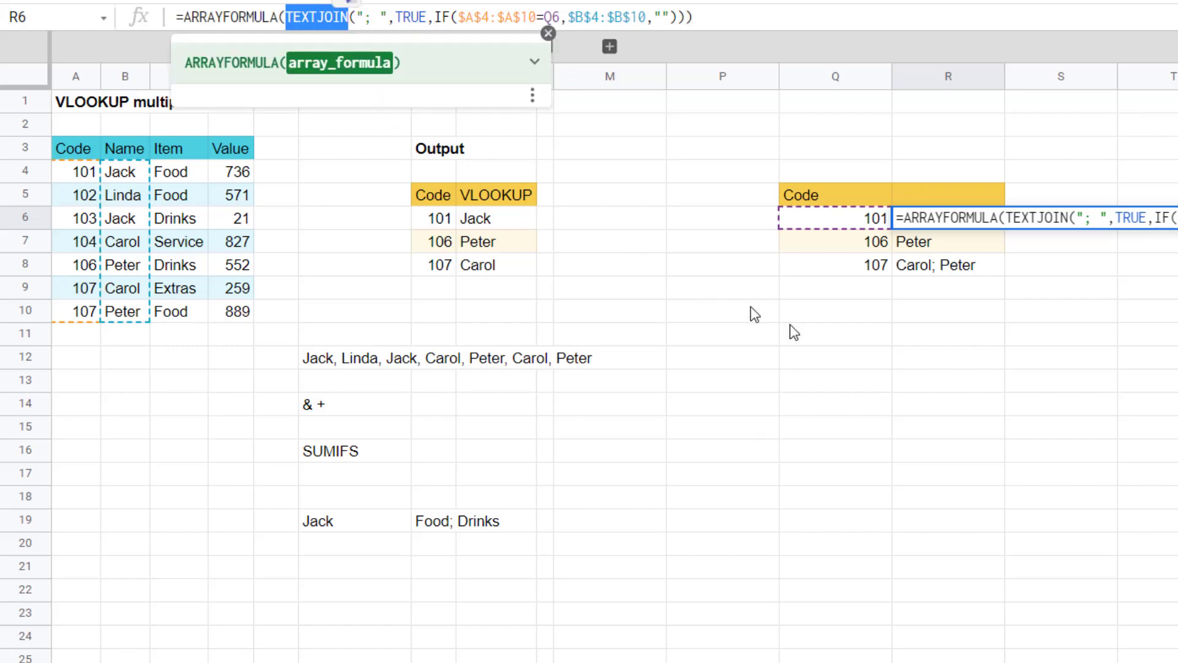
pyautogui.press('Escape')
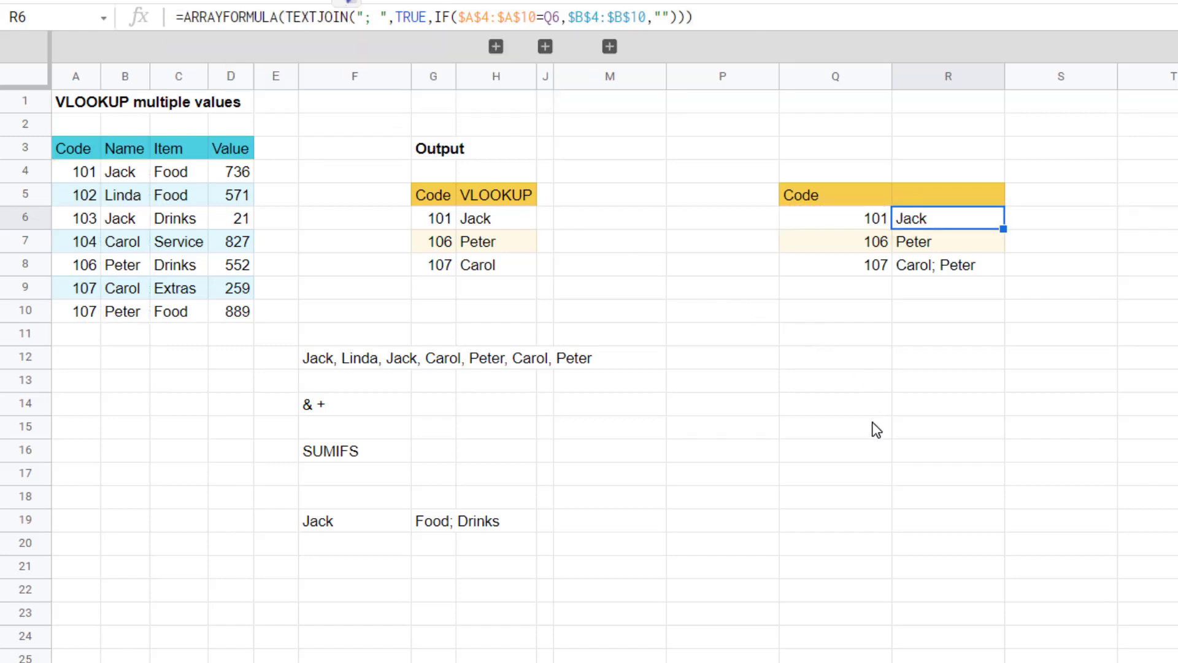
# Split the joined names in R8 into separate cells by entering =SPLIT(R8,"; ") in T8
pyautogui.click(1131, 234)
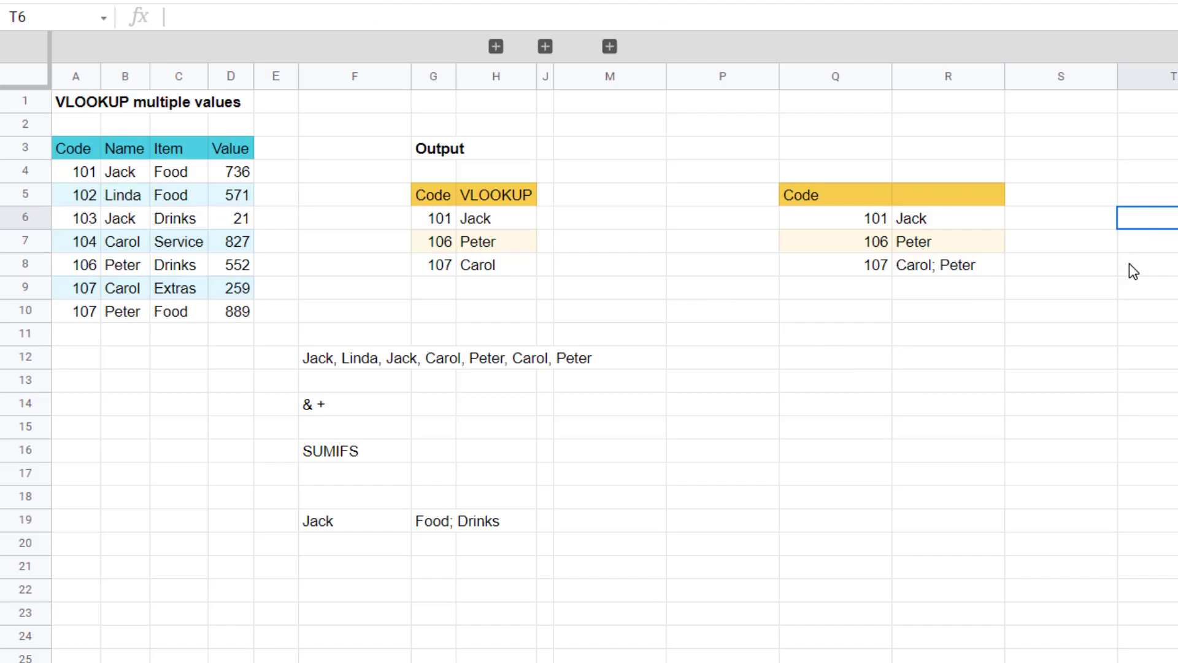
pyautogui.write('=split(')
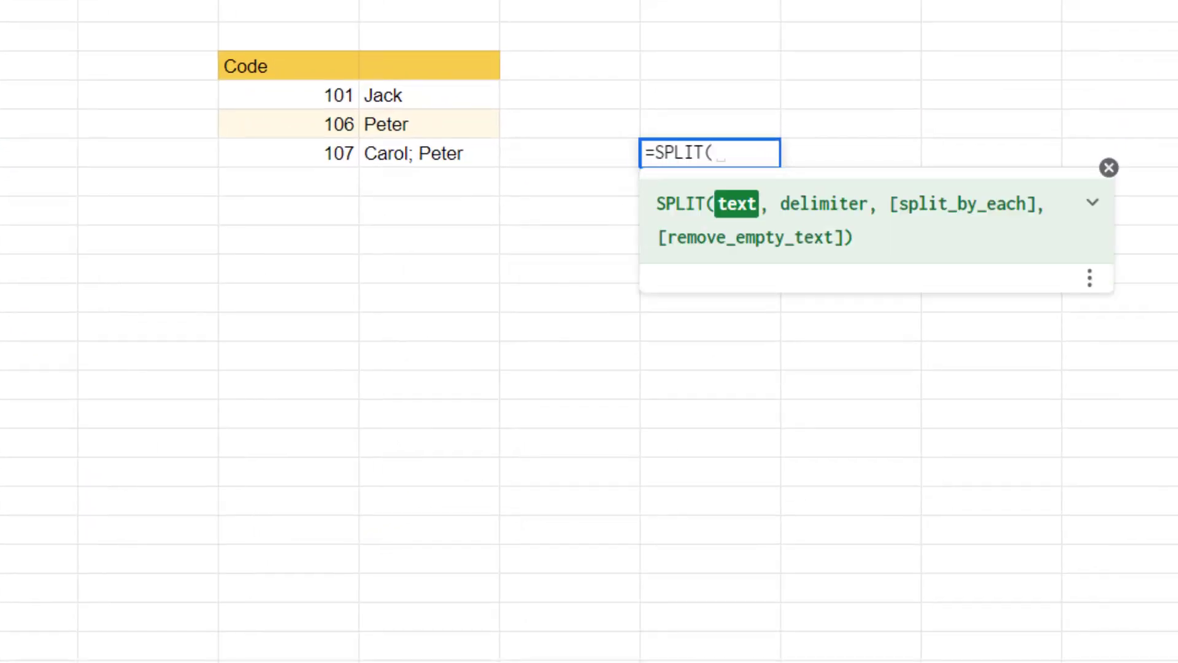
pyautogui.press('Left')
pyautogui.press('Left')
pyautogui.write(',')
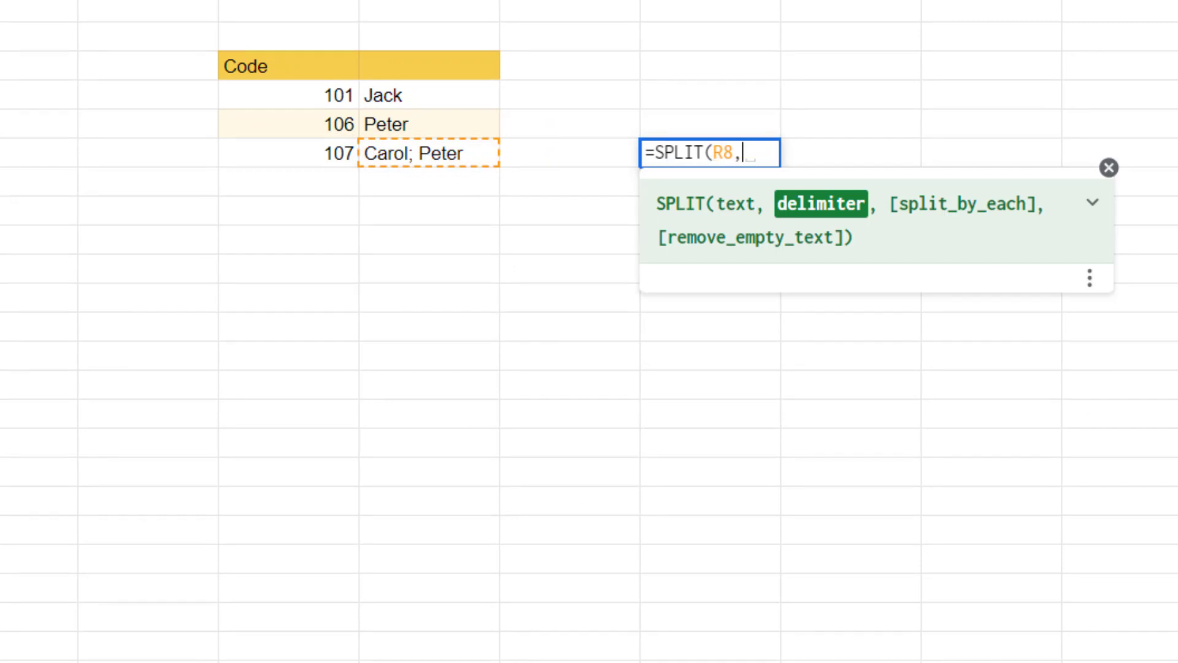
pyautogui.write('"')
pyautogui.press('BackSpace')
pyautogui.write('; ",')
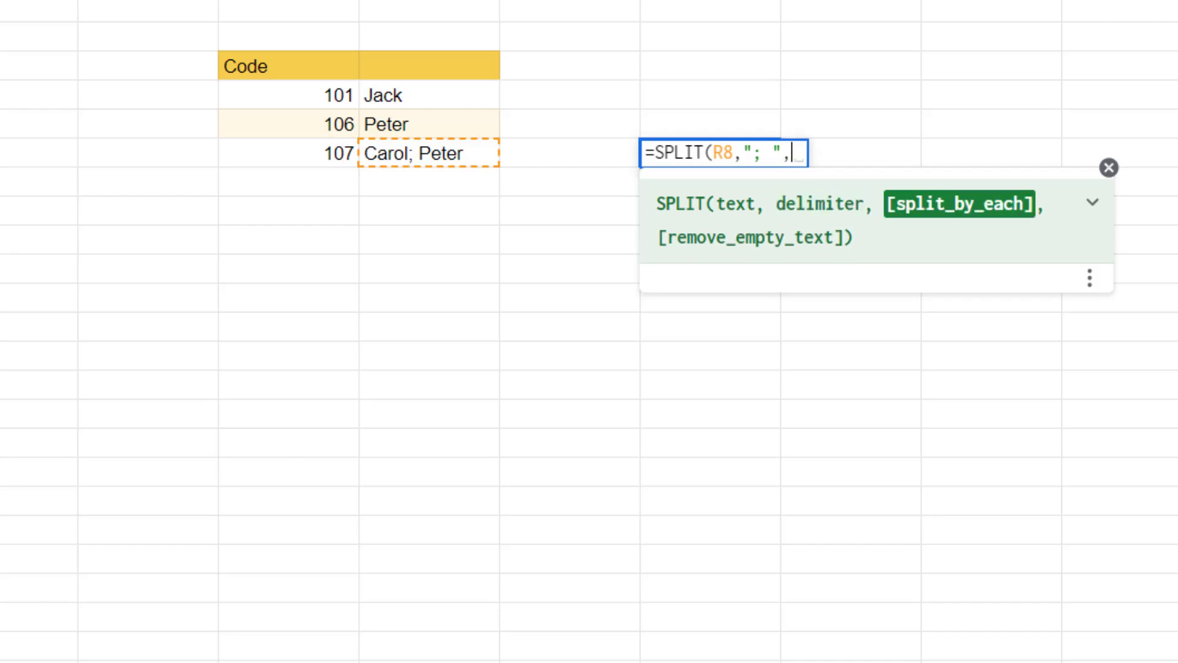
pyautogui.press('BackSpace')
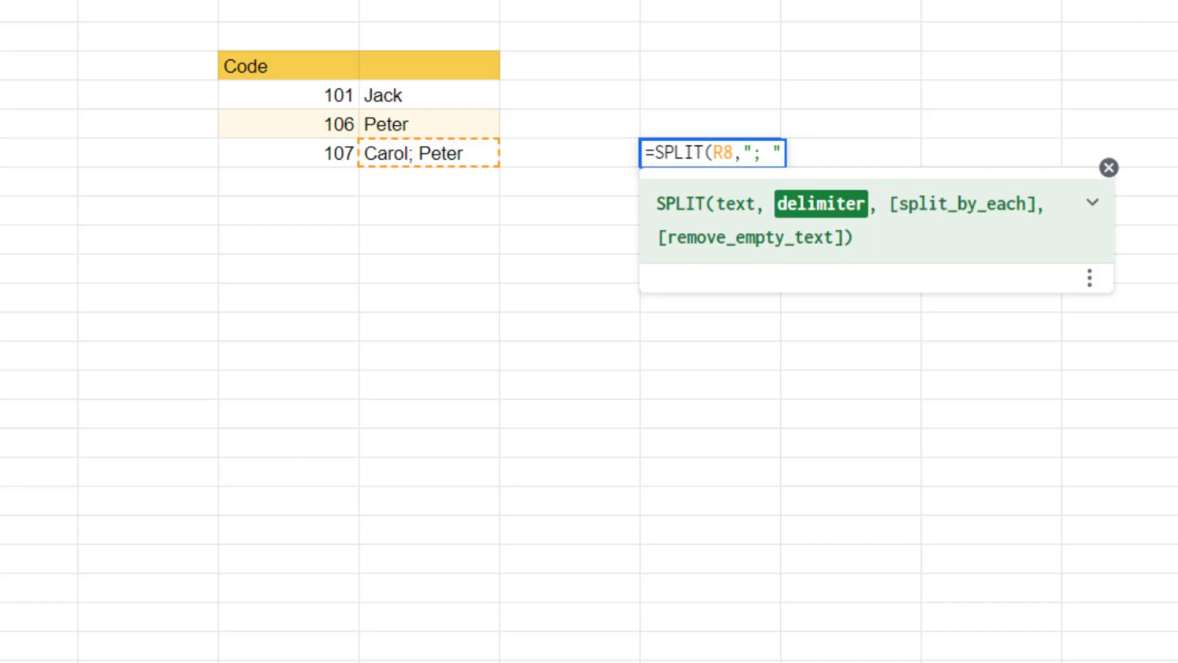
pyautogui.write(')')
pyautogui.press('Return')
pyautogui.click(710, 153)
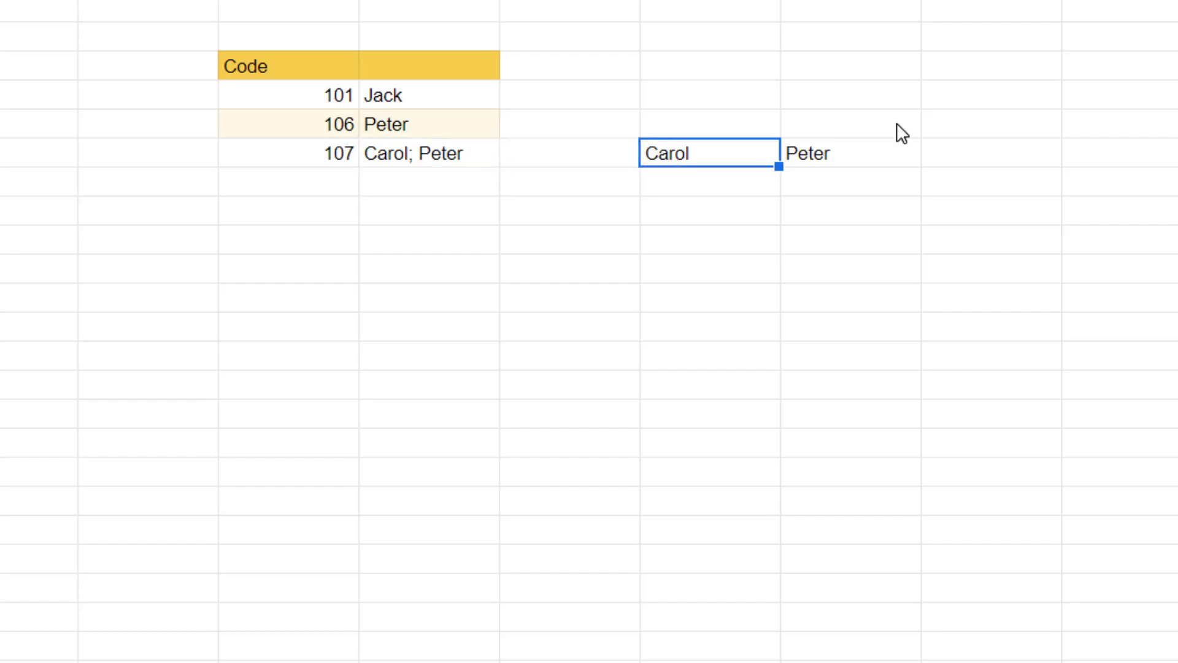
# Copy the text of the ARRAYFORMULA and TEXTJOIN formula in R6 into V5, keeping its reference to Q6
pyautogui.press('Left')
pyautogui.press('Left')
pyautogui.press('Up')
pyautogui.press('Up')
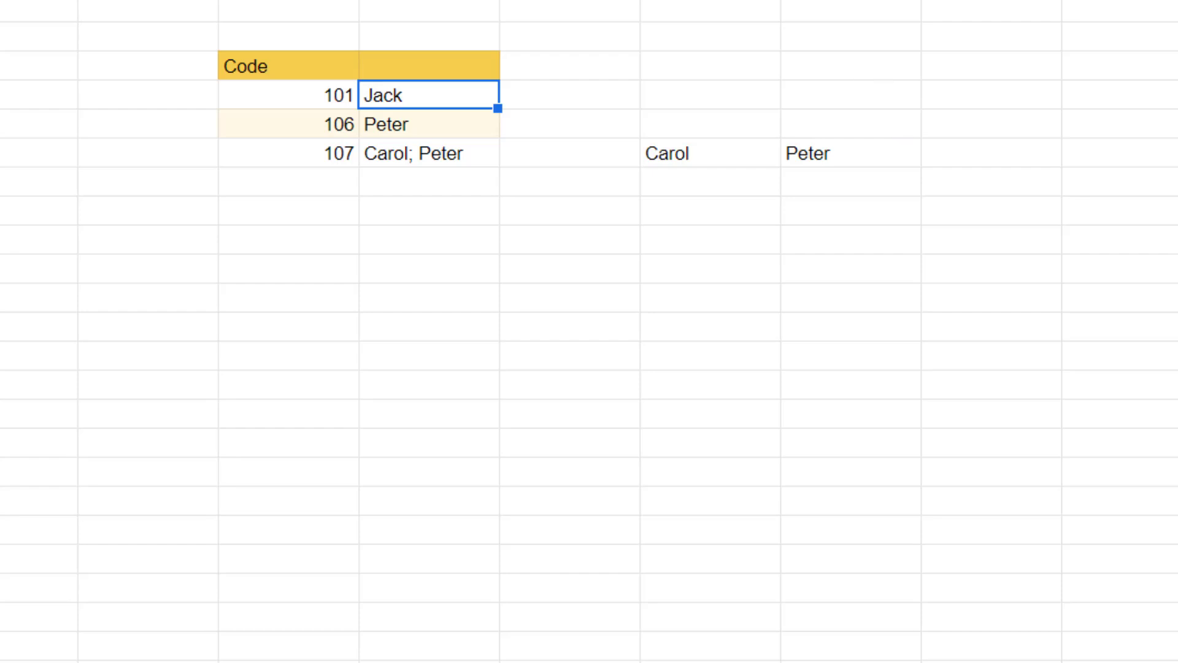
pyautogui.press('Return')
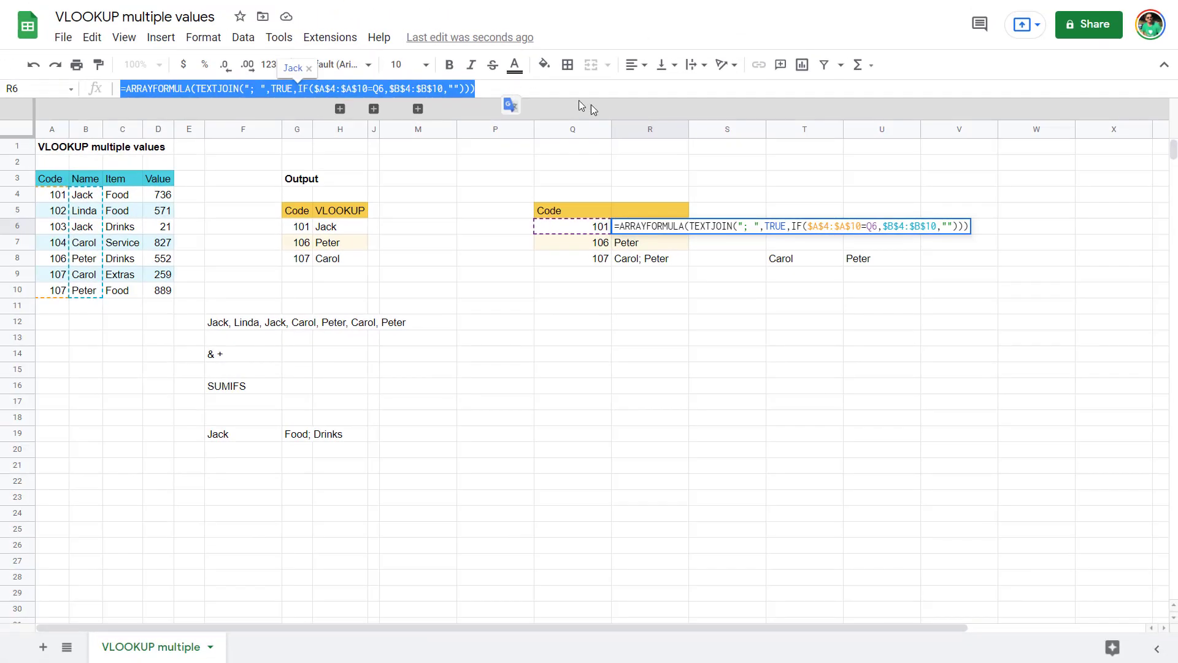
pyautogui.press('Escape')
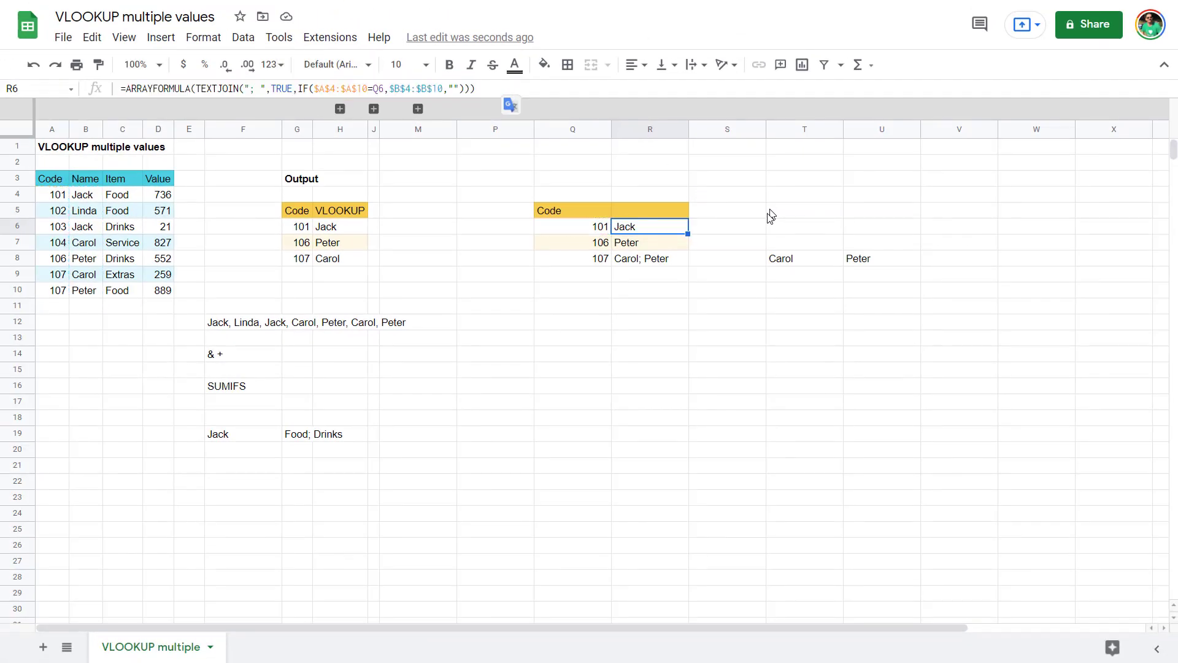
pyautogui.click(936, 212)
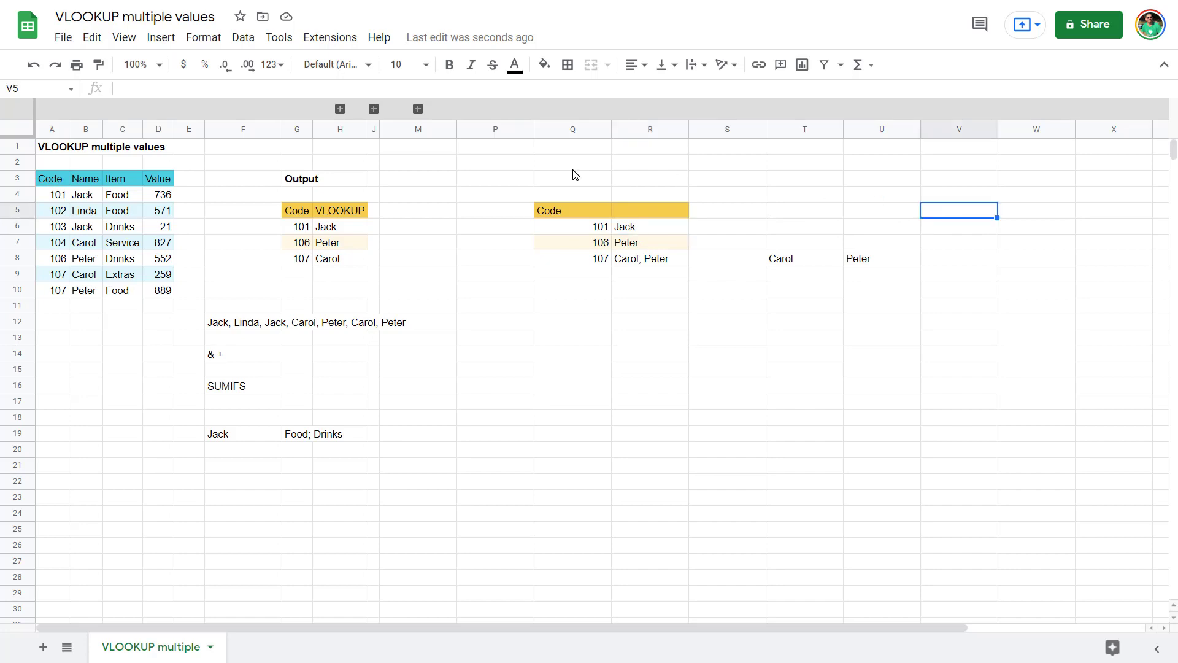
pyautogui.click(307, 85)
pyautogui.write('=ARRAYFORMULA(TEXTJOIN("; ",TRUE,IF($A$4:$A$10=Q6,$B$4:$B$10,"")))')
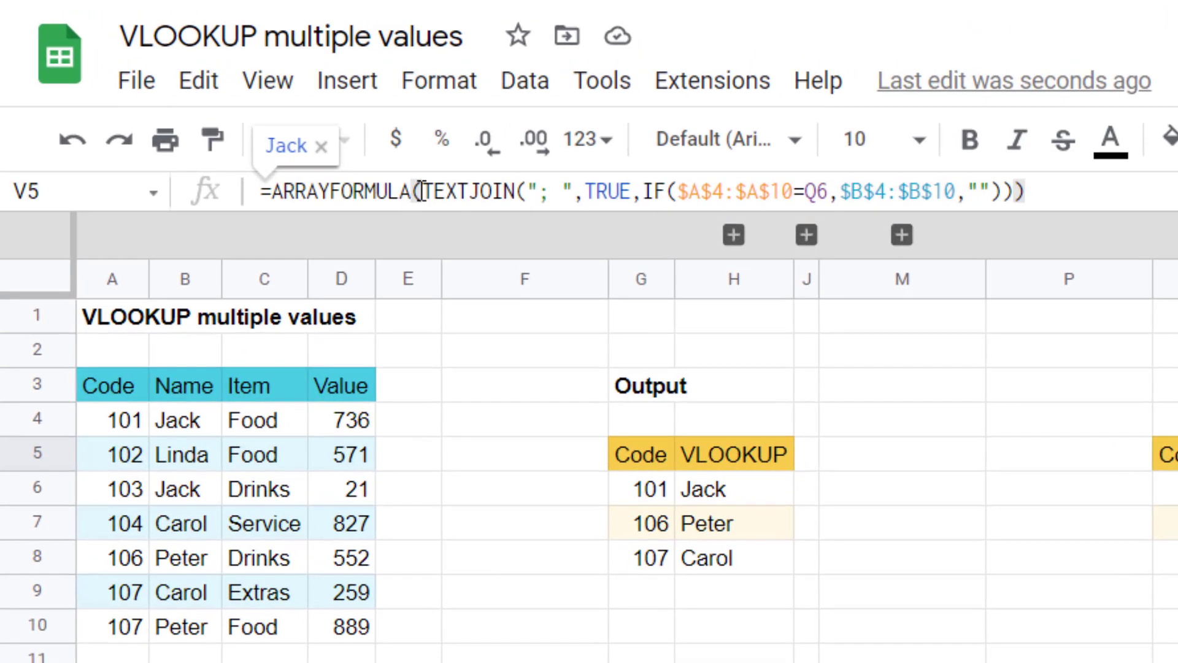
# Wrap the TEXTJOIN part of the V5 formula in SPLIT with the delimiter "; ", inside ARRAYFORMULA
pyautogui.click(422, 191)
pyautogui.write('SPLIT')
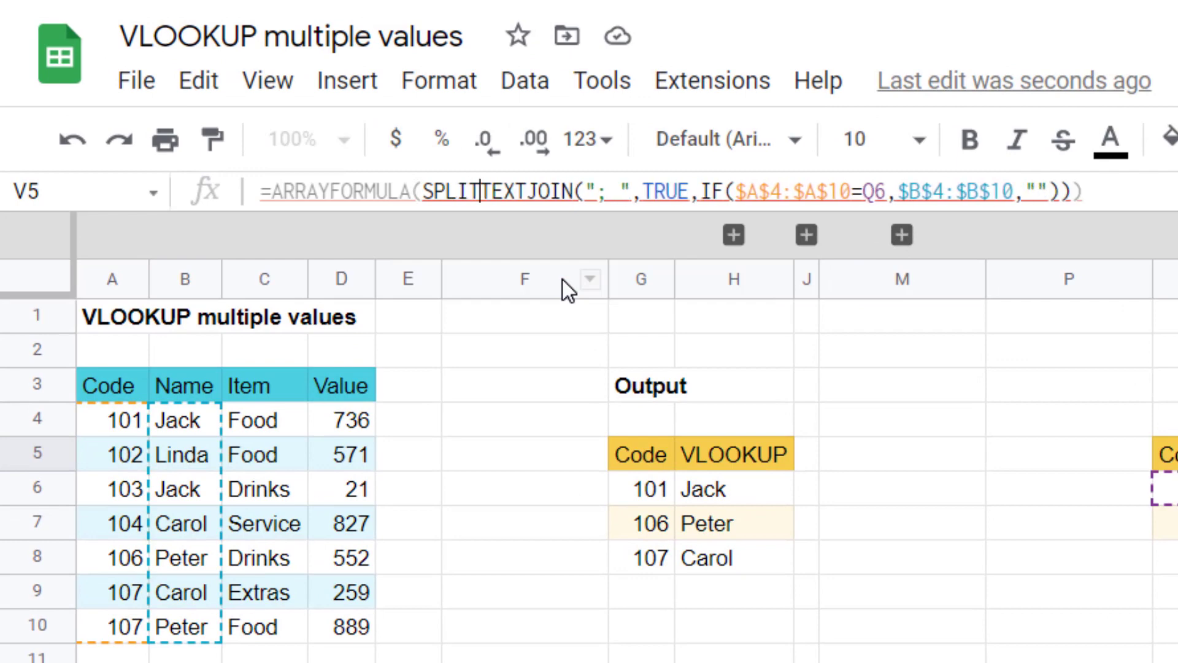
pyautogui.write('(')
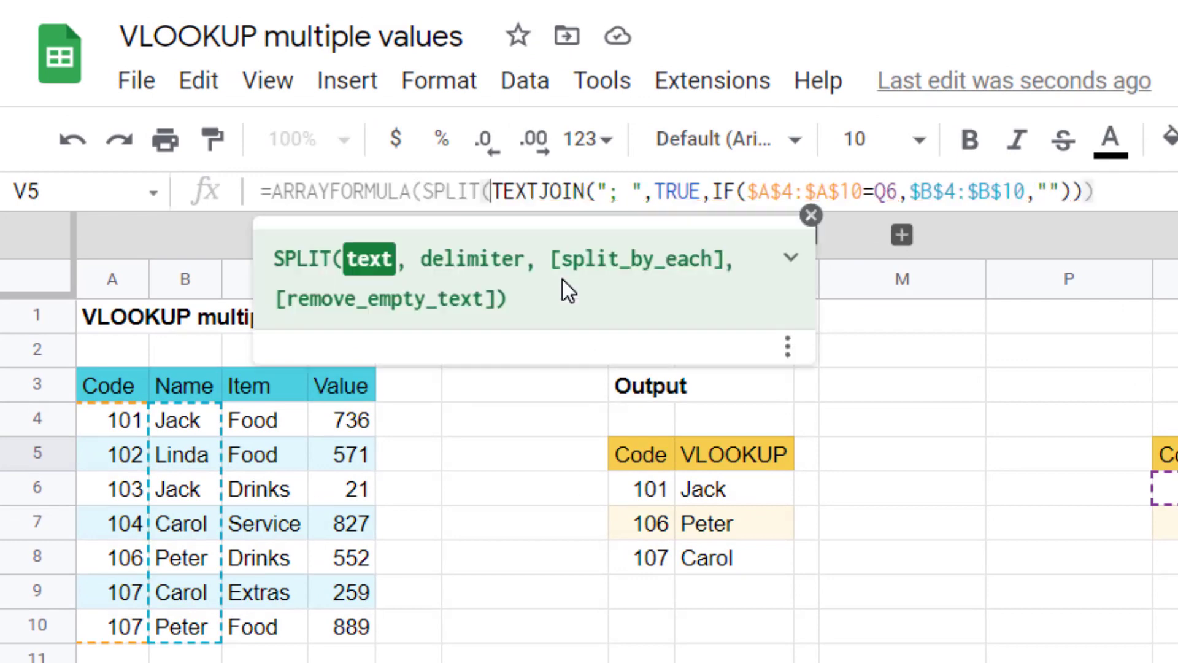
pyautogui.click(1101, 187)
pyautogui.press('BackSpace')
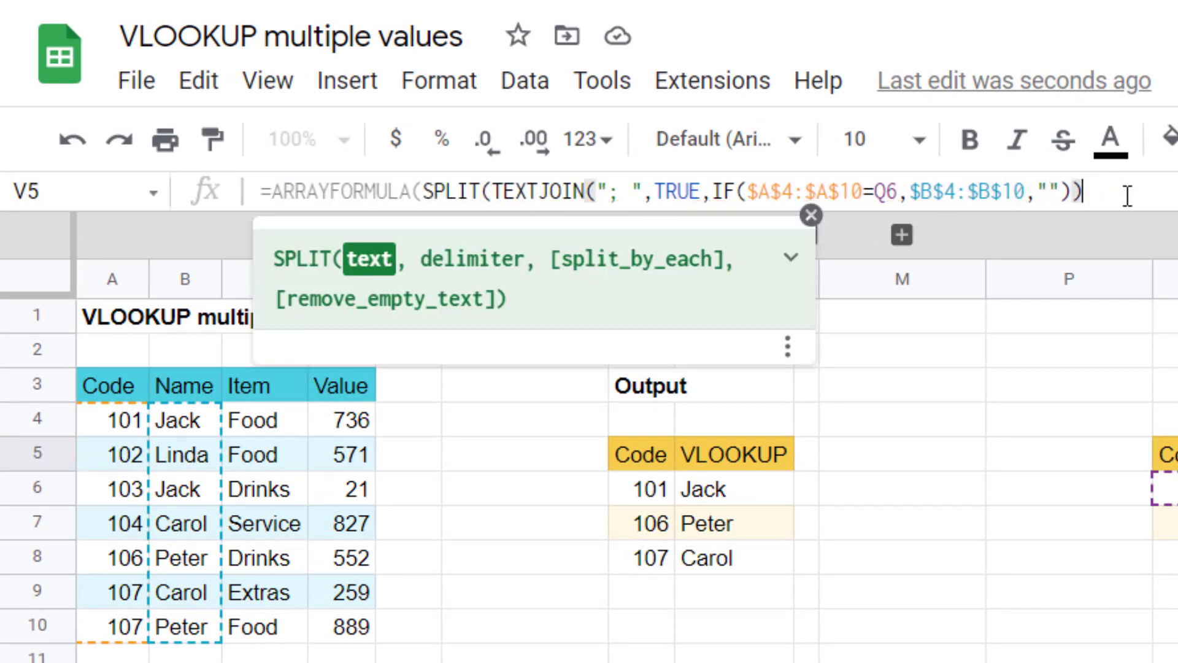
pyautogui.write(',"')
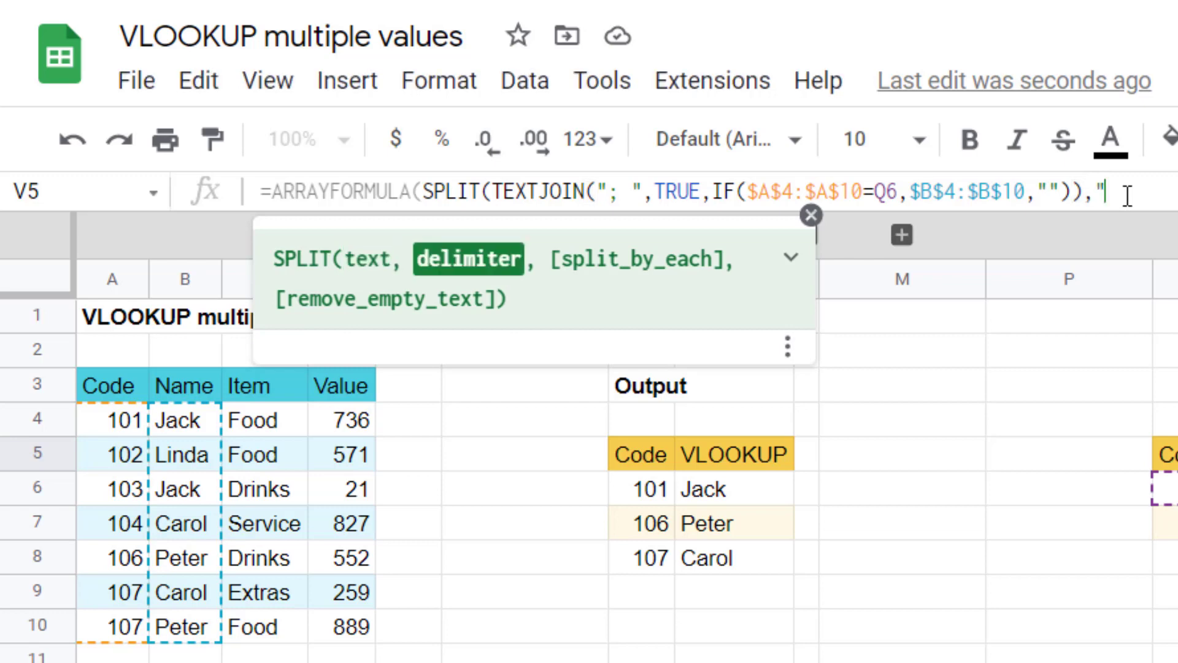
pyautogui.write('; ",')
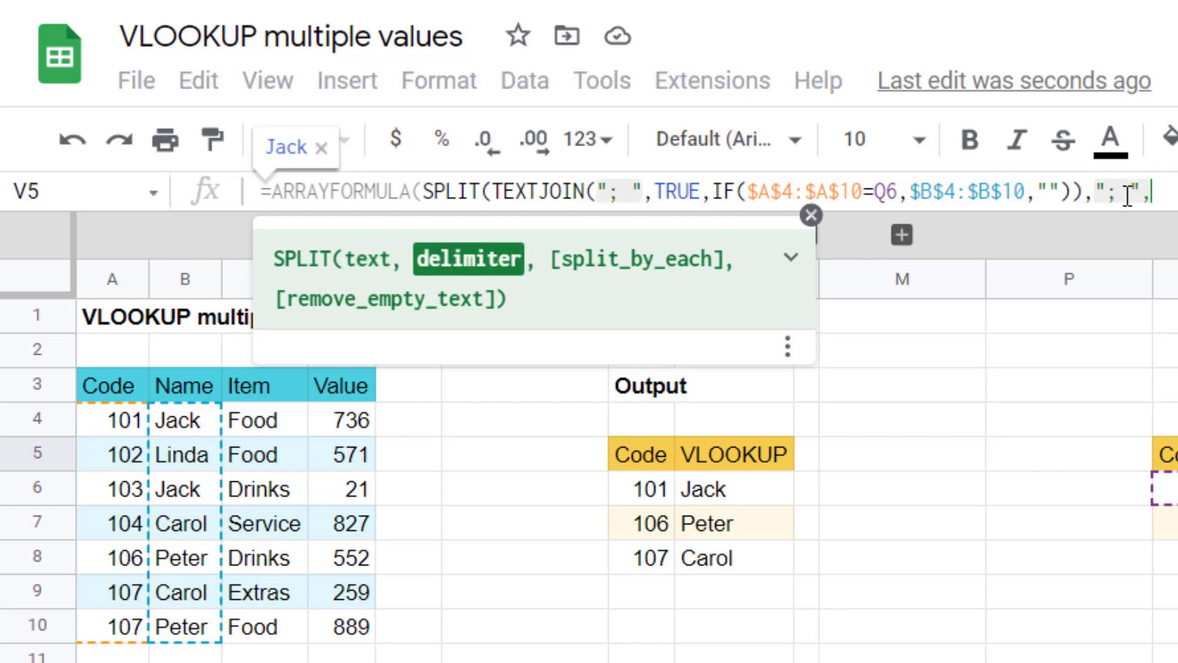
pyautogui.press('BackSpace')
pyautogui.write(')')
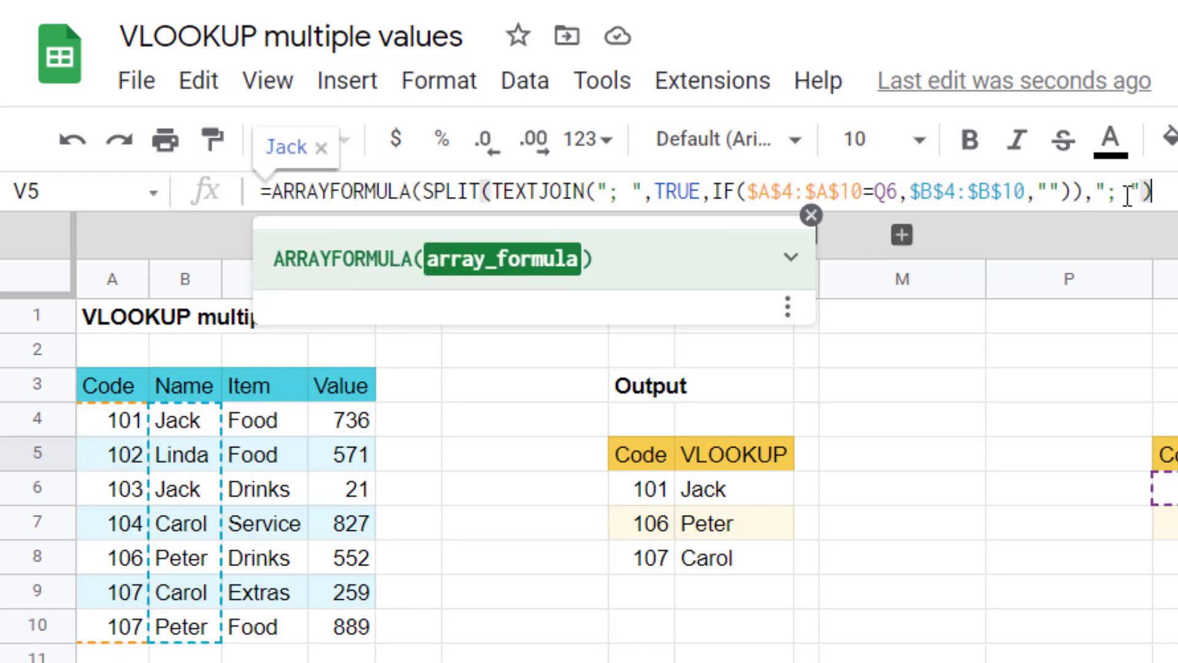
pyautogui.write(')')
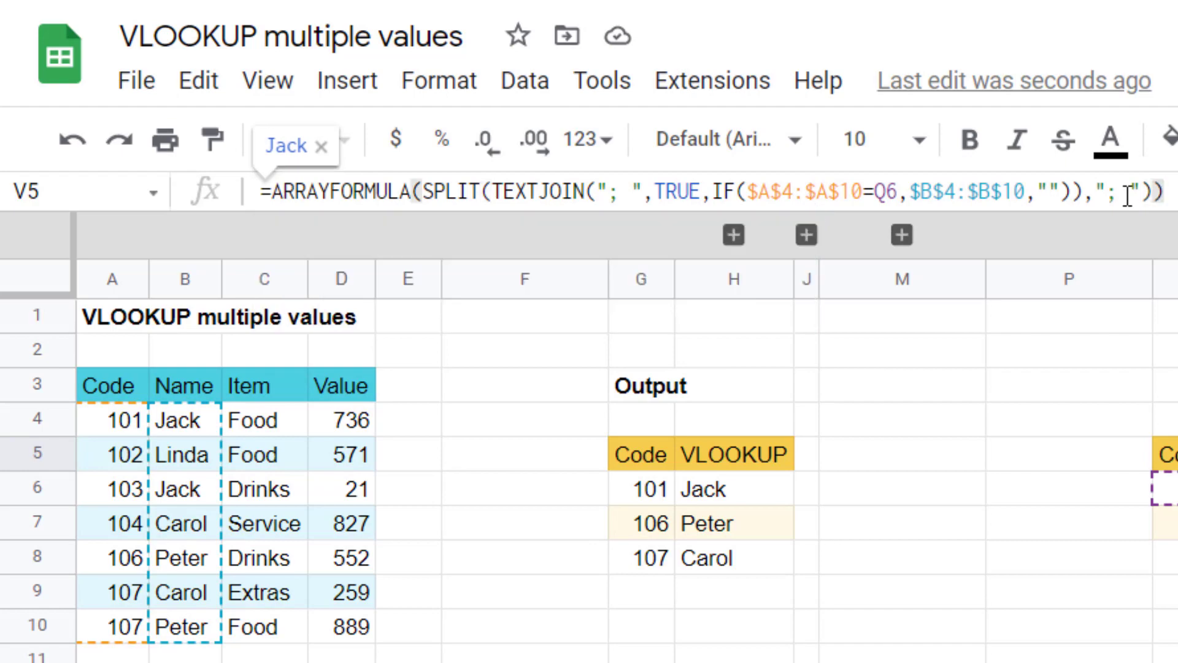
pyautogui.press('Return')
pyautogui.press('Up')
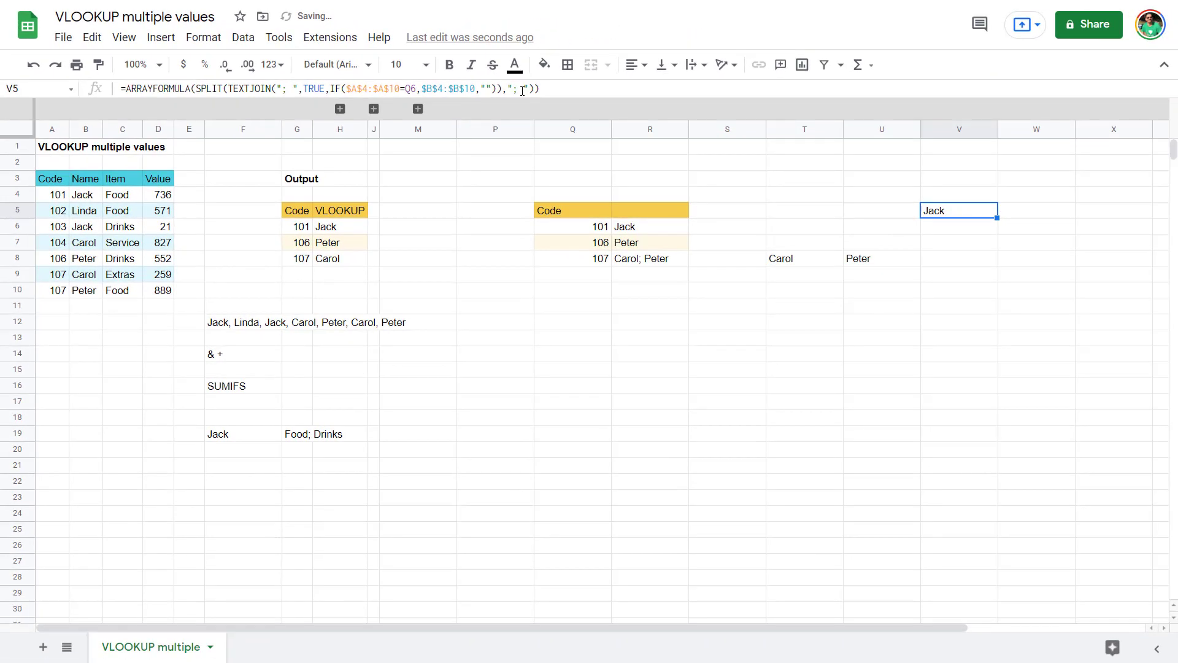
# Move the V5 formula to V6, fill it down to V8, and check the split cells V8 and W8
pyautogui.hotkey('ctrl', 'x')
pyautogui.press('Down')
pyautogui.hotkey('ctrl', 'v')
pyautogui.hotkey('shift', 'Down')
pyautogui.hotkey('shift', 'Down')
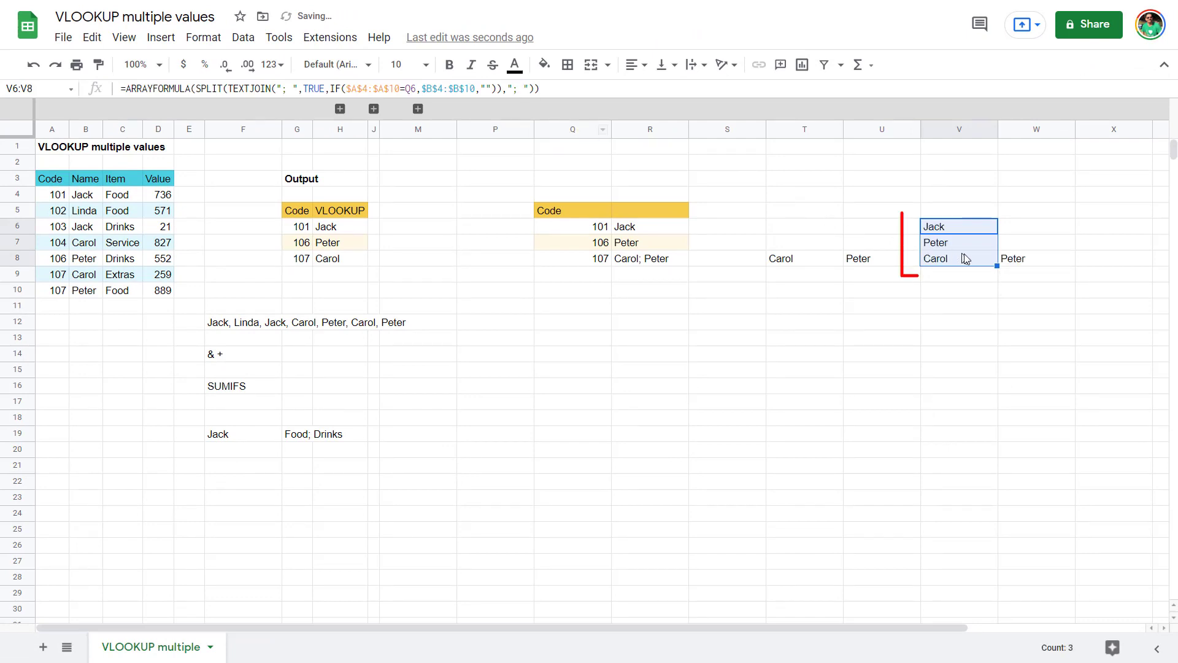
pyautogui.click(1016, 264)
pyautogui.press('Left')
pyautogui.press('Right')
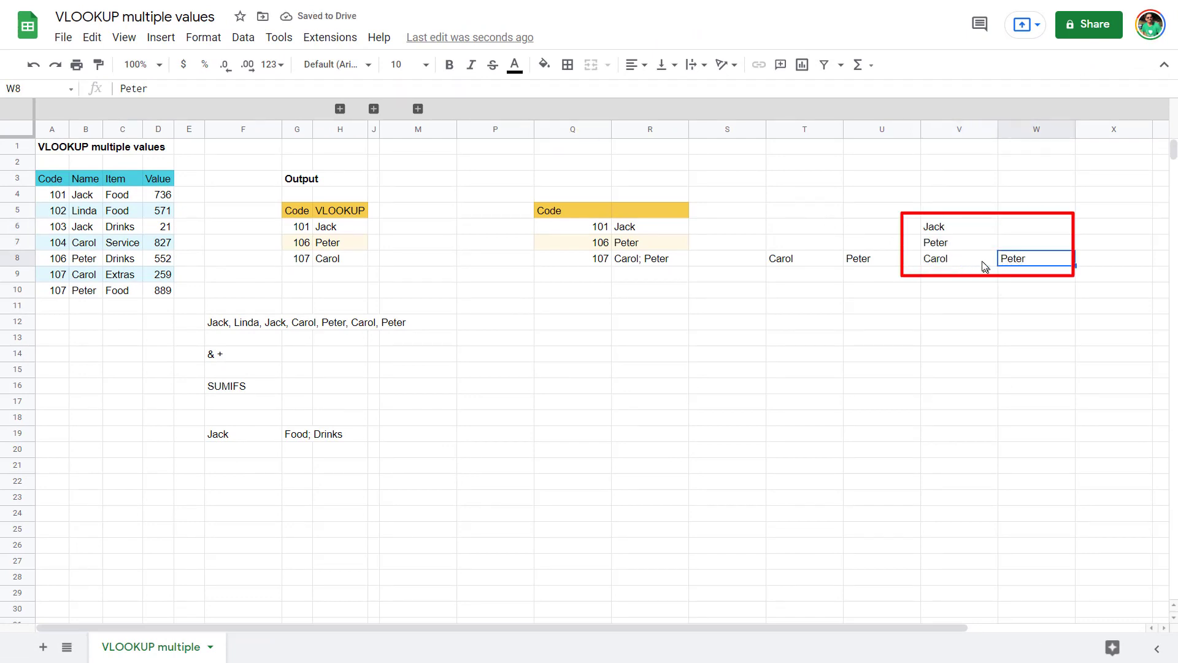
pyautogui.click(982, 265)
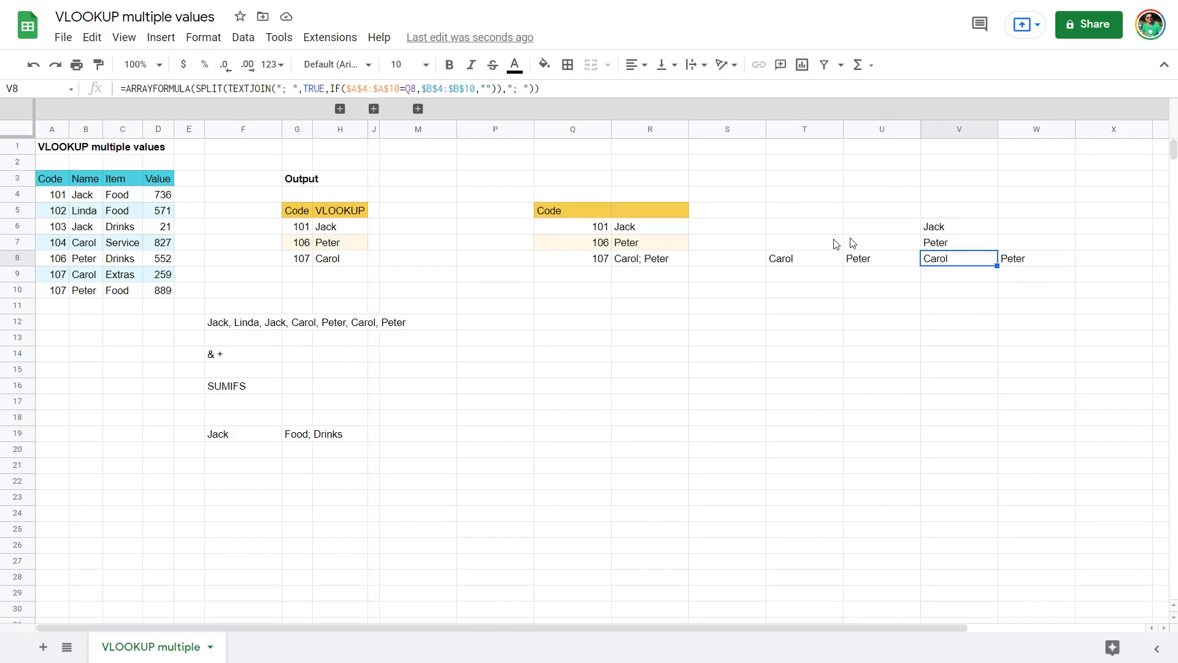
# Expand the collapsed column group next to column M and examine the two-column output and its QUERY, SPLIT and FLATTEN formula in N6
pyautogui.click(418, 109)
pyautogui.click(529, 247)
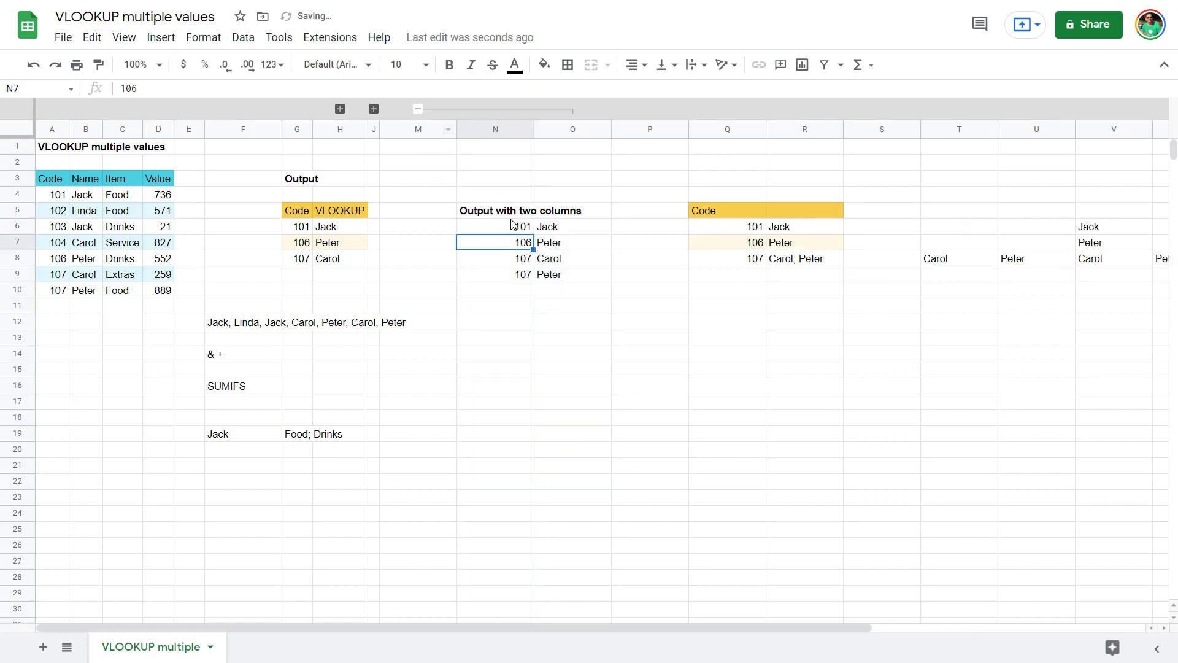
pyautogui.moveTo(518, 226)
pyautogui.mouseDown()
pyautogui.moveTo(575, 244)
pyautogui.moveTo(577, 278)
pyautogui.moveTo(518, 275)
pyautogui.mouseUp()
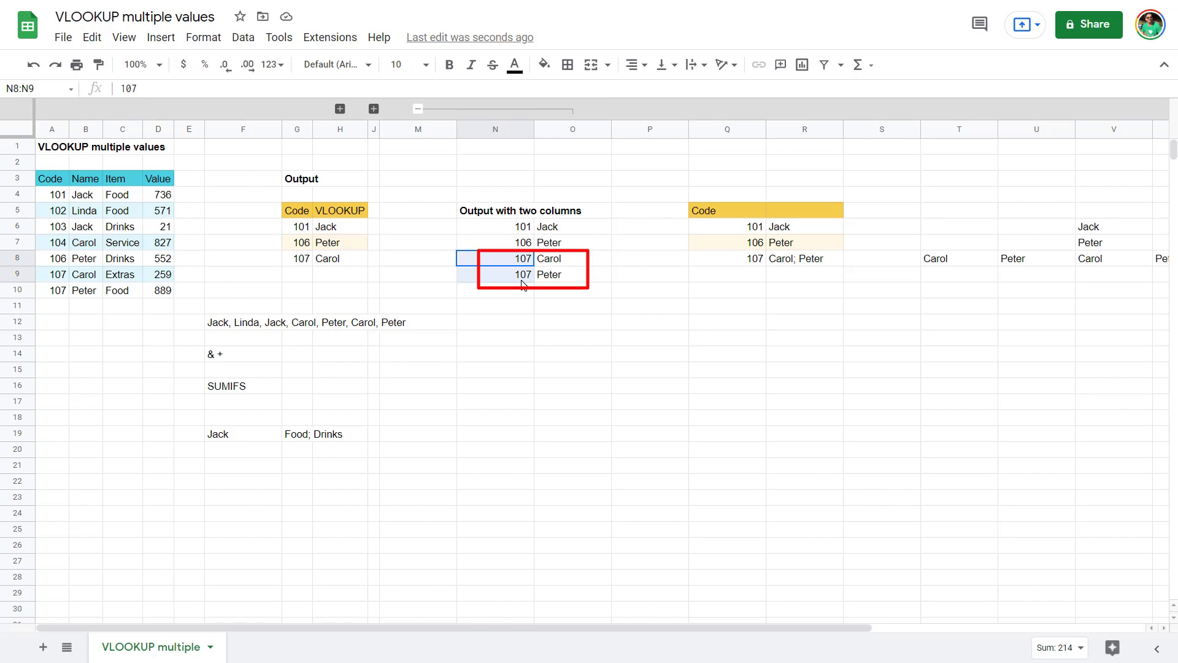
pyautogui.click(520, 231)
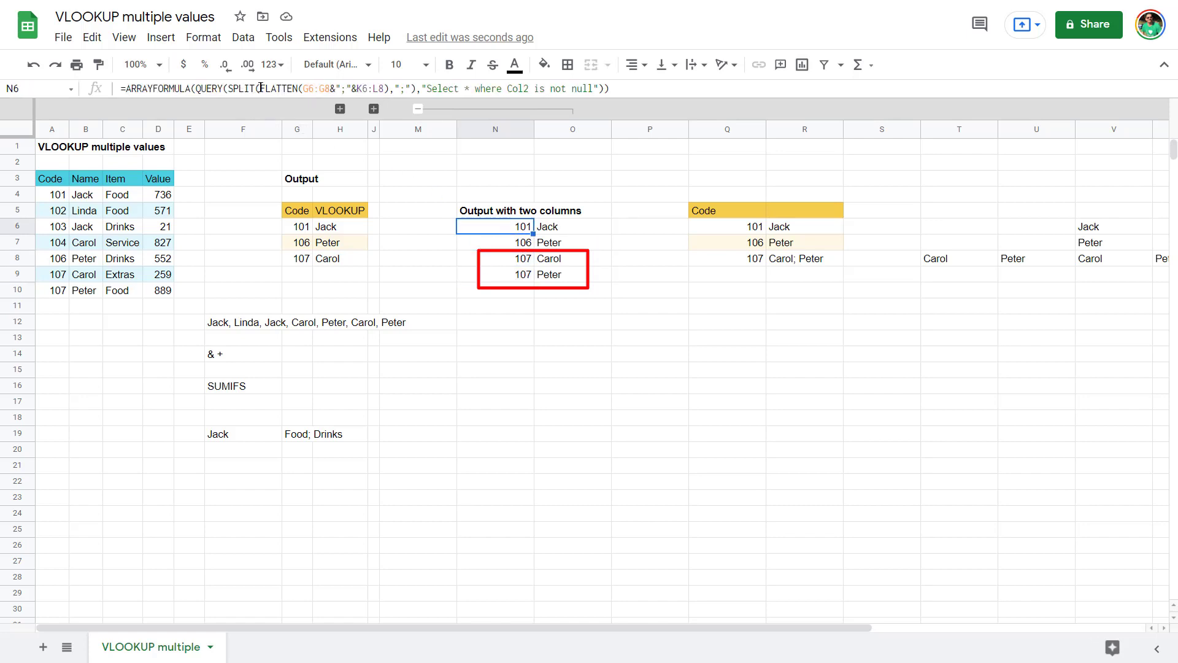
pyautogui.moveTo(263, 89); pyautogui.dragTo(387, 101)
pyautogui.press('Escape')
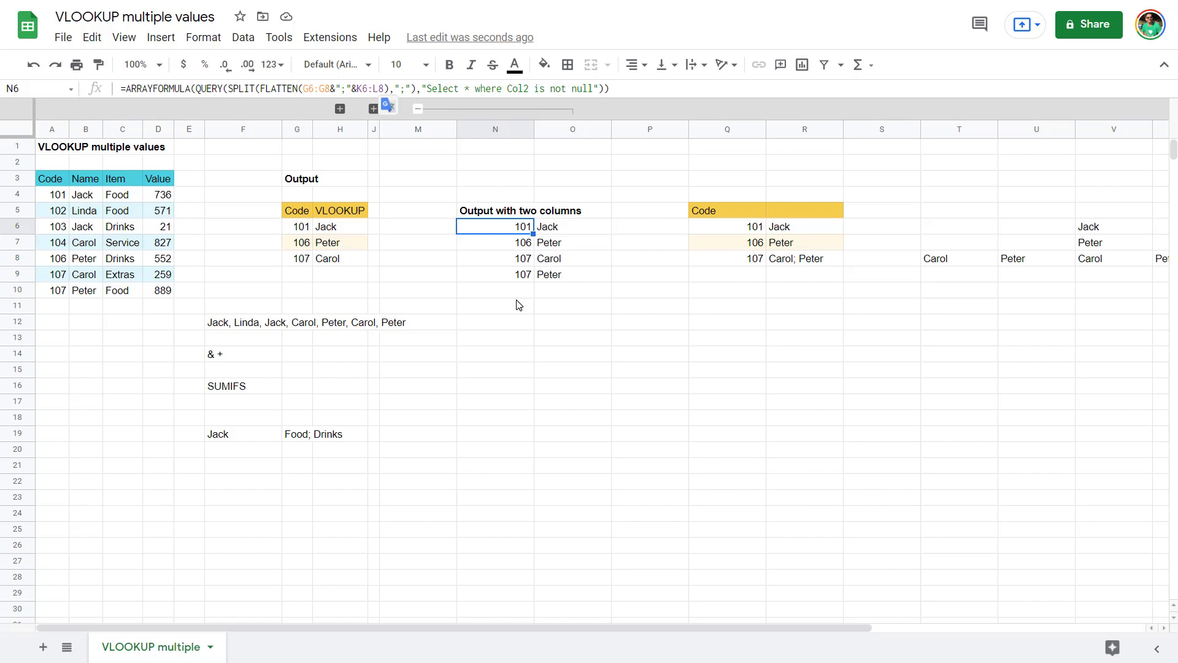
pyautogui.press('Right')
pyautogui.press('Right')
pyautogui.press('Right')
pyautogui.press('Right')
pyautogui.press('Right')
pyautogui.press('Right')
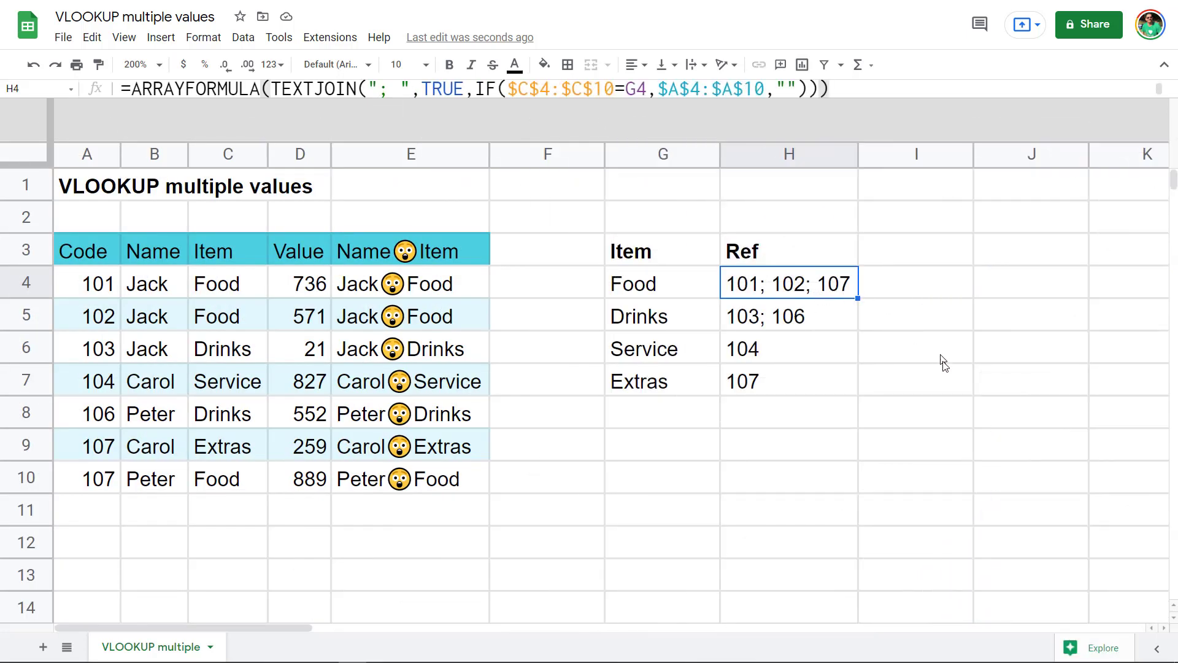
# Examine the ARRAYFORMULA and TEXTJOIN formula in H4 with its referenced Item and Code ranges
pyautogui.click(902, 483)
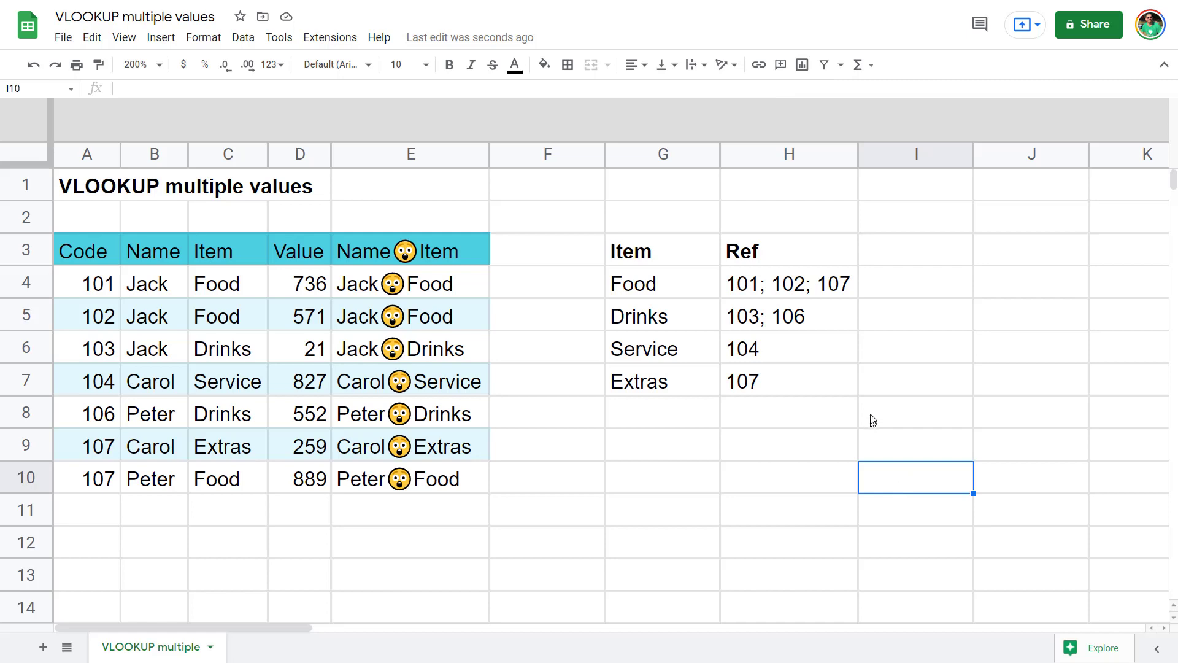
pyautogui.click(755, 284)
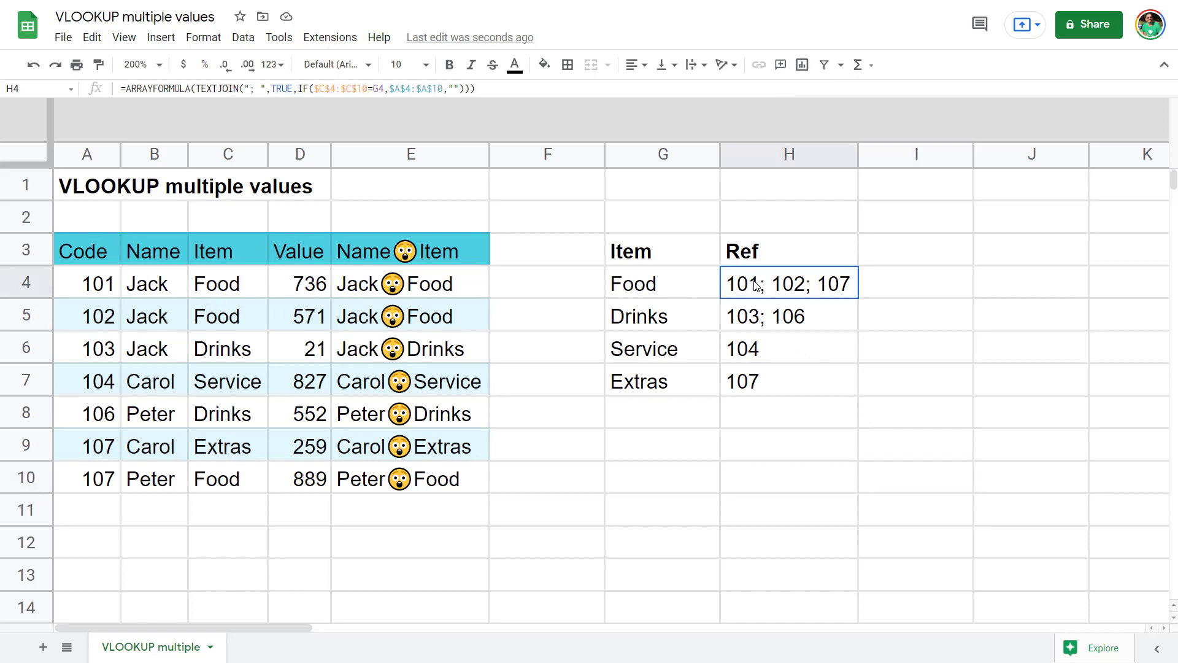
pyautogui.press('Return')
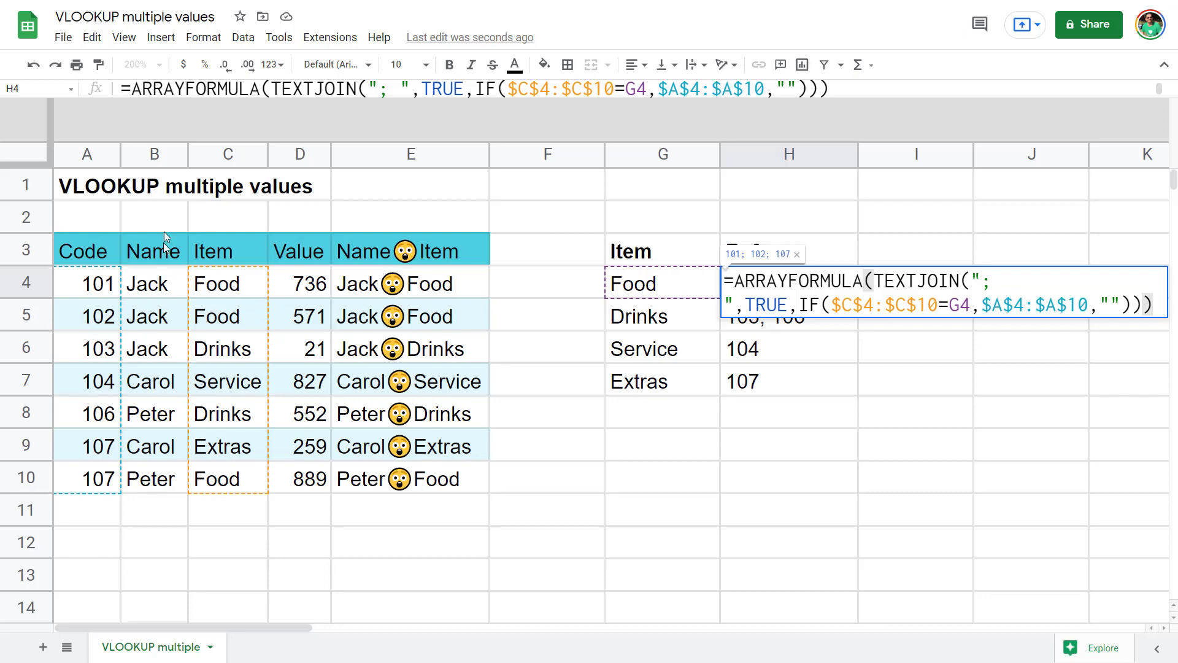
# Insert a column left of the Name column, and undo the insertion
pyautogui.click(157, 154)
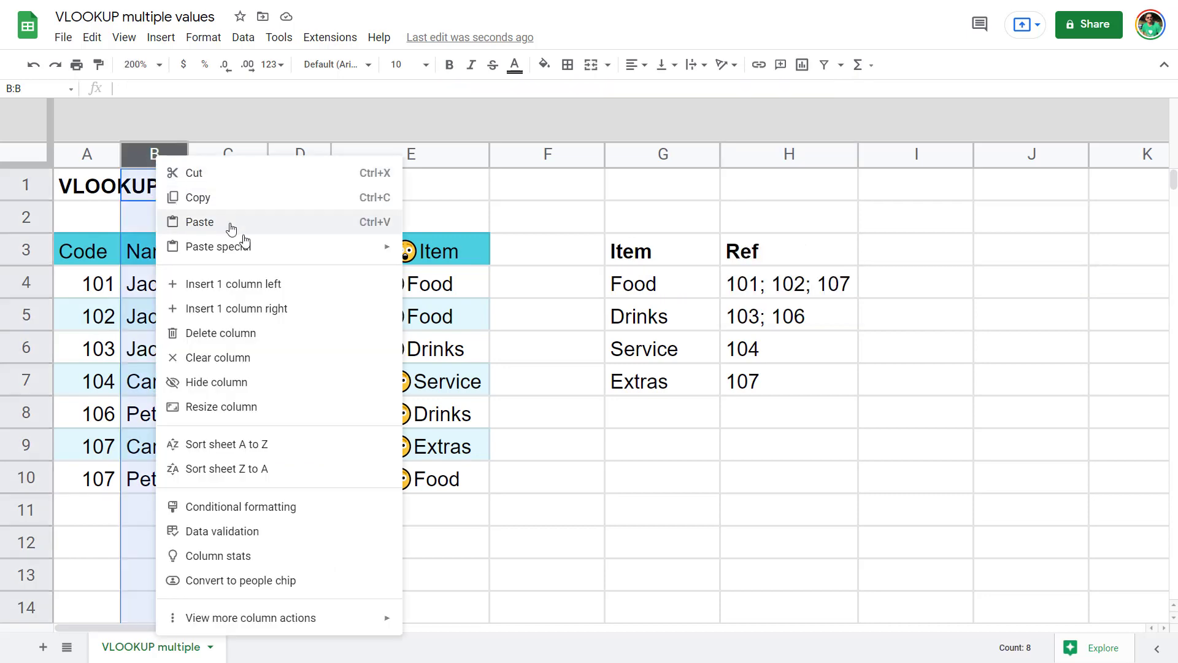
pyautogui.click(309, 284)
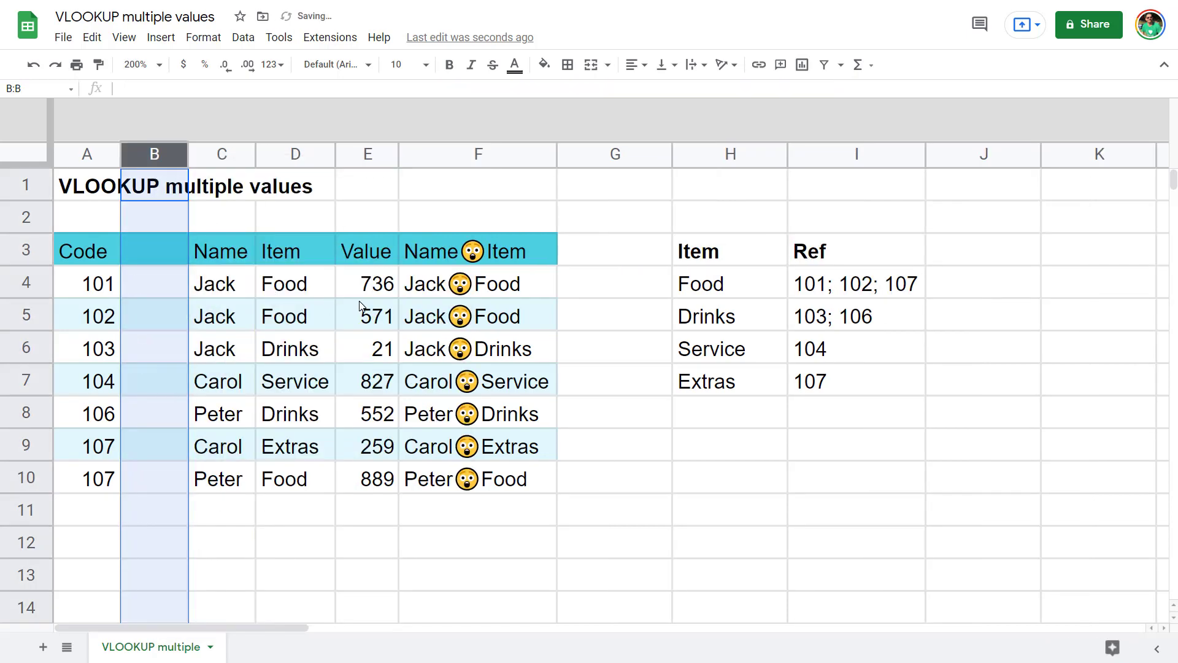
pyautogui.hotkey('ctrl', 'z')
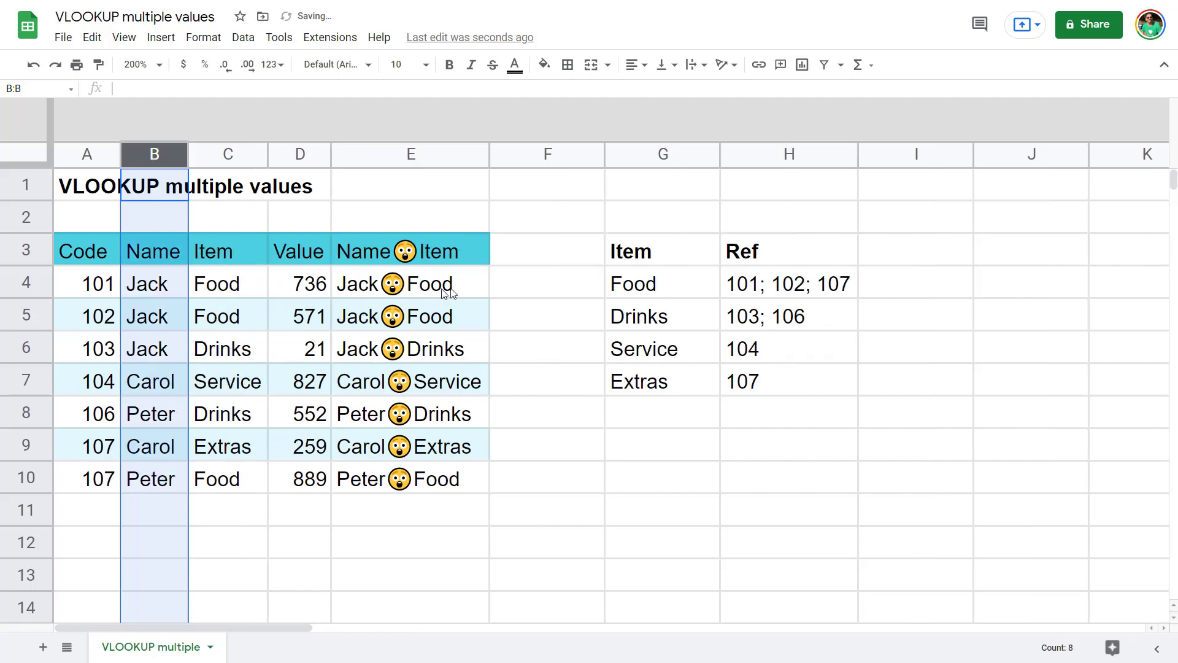
# Examine the Item range C4:C10, the Code range A4:A10 and the Ref formulas in H4:H6
pyautogui.moveTo(227, 289); pyautogui.dragTo(232, 480)
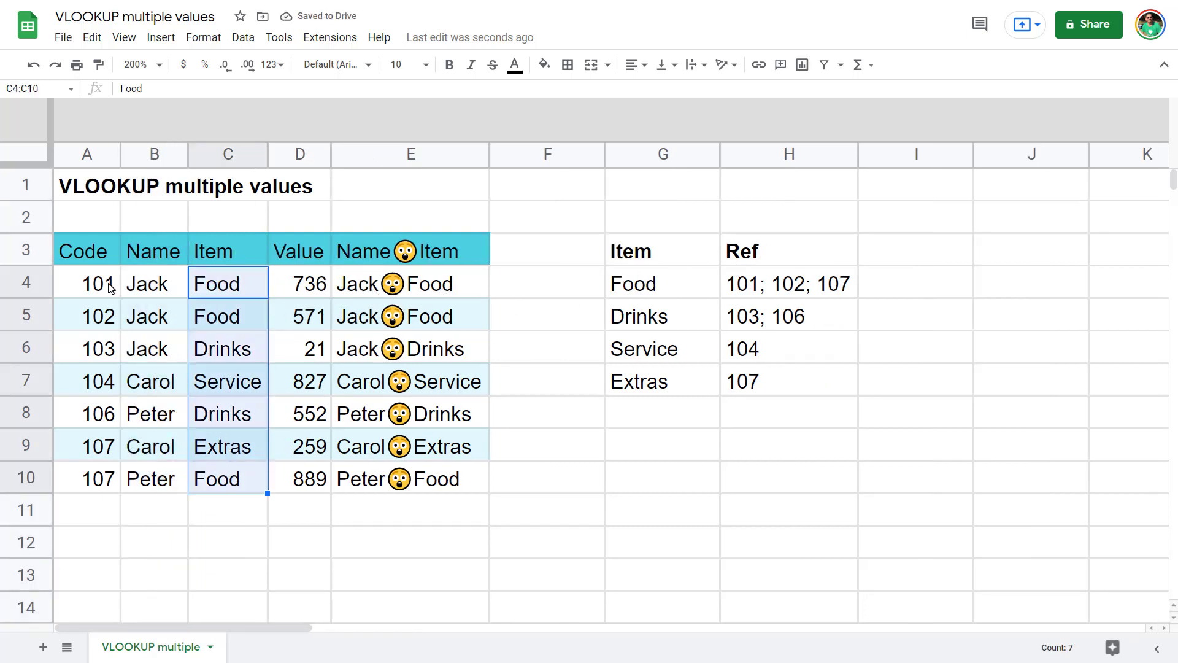
pyautogui.moveTo(109, 287); pyautogui.dragTo(105, 479)
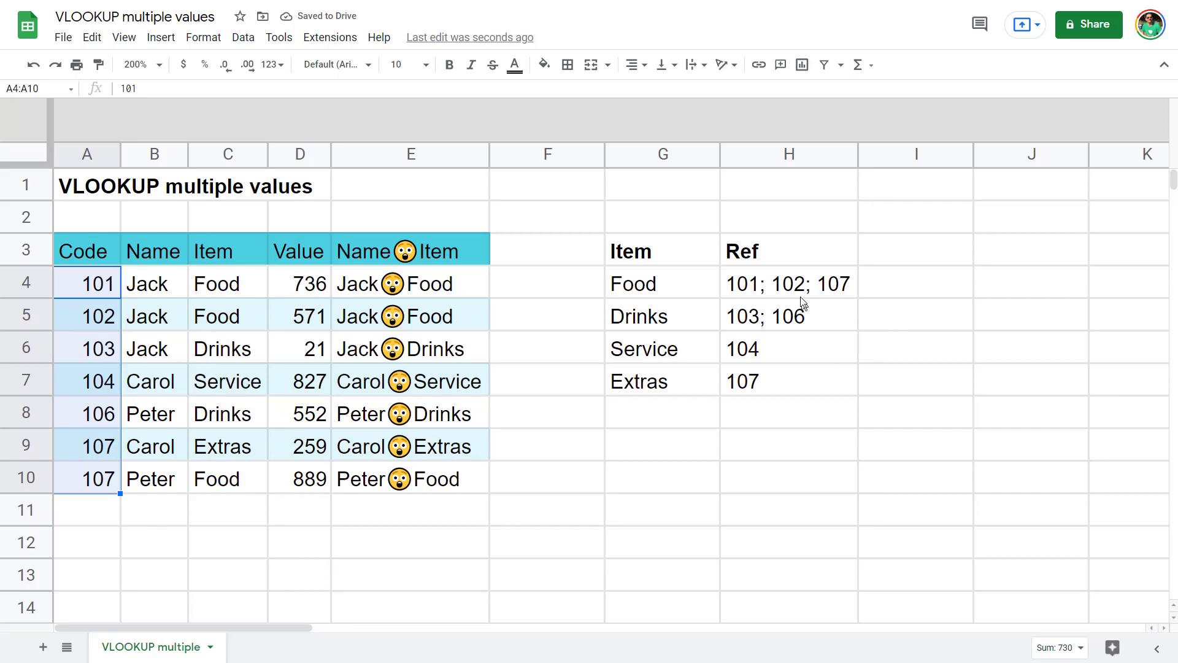
pyautogui.click(800, 294)
pyautogui.click(801, 316)
pyautogui.click(799, 340)
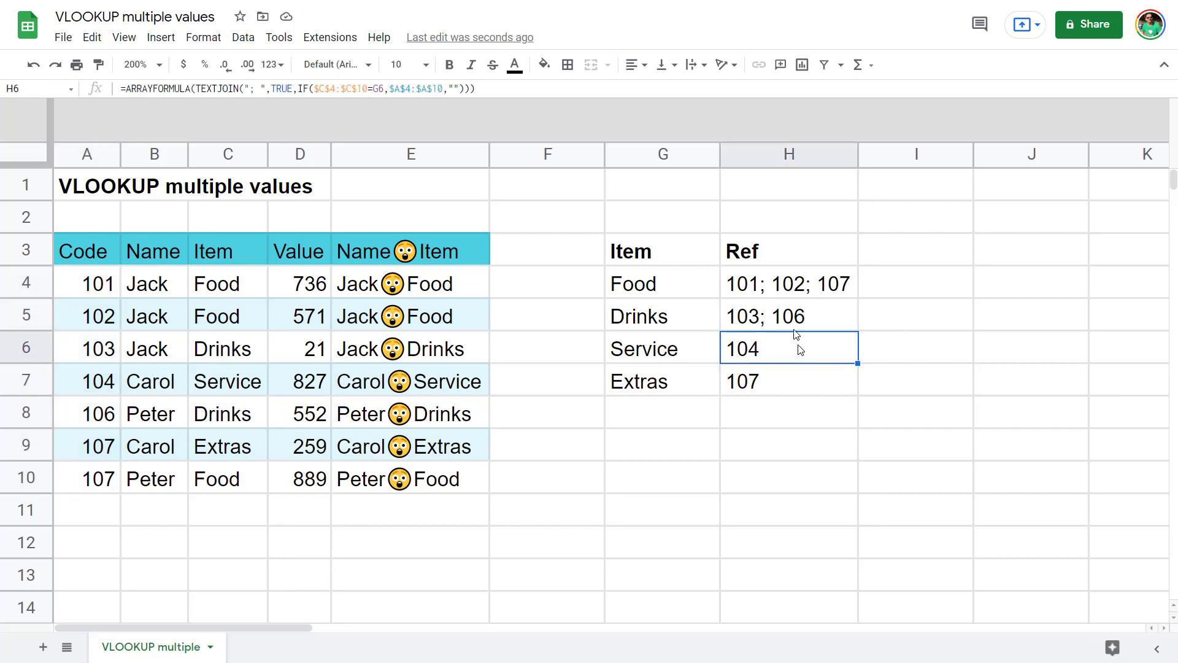
pyautogui.click(788, 291)
pyautogui.moveTo(201, 88); pyautogui.dragTo(496, 97)
pyautogui.press('Escape')
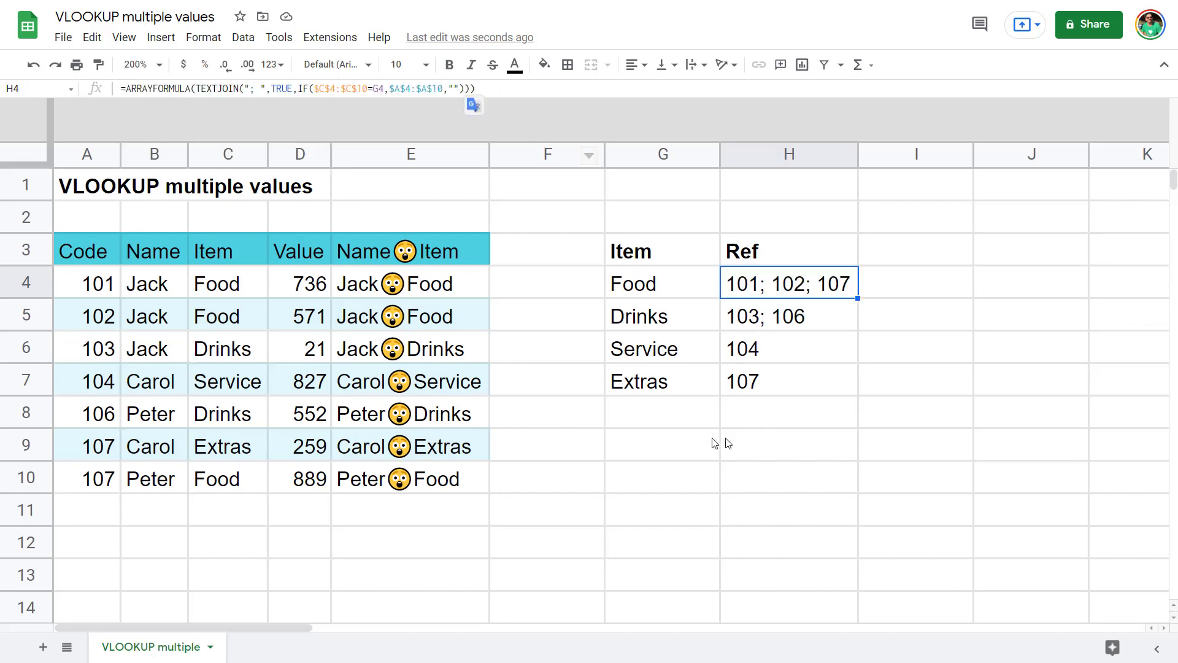
pyautogui.click(678, 446)
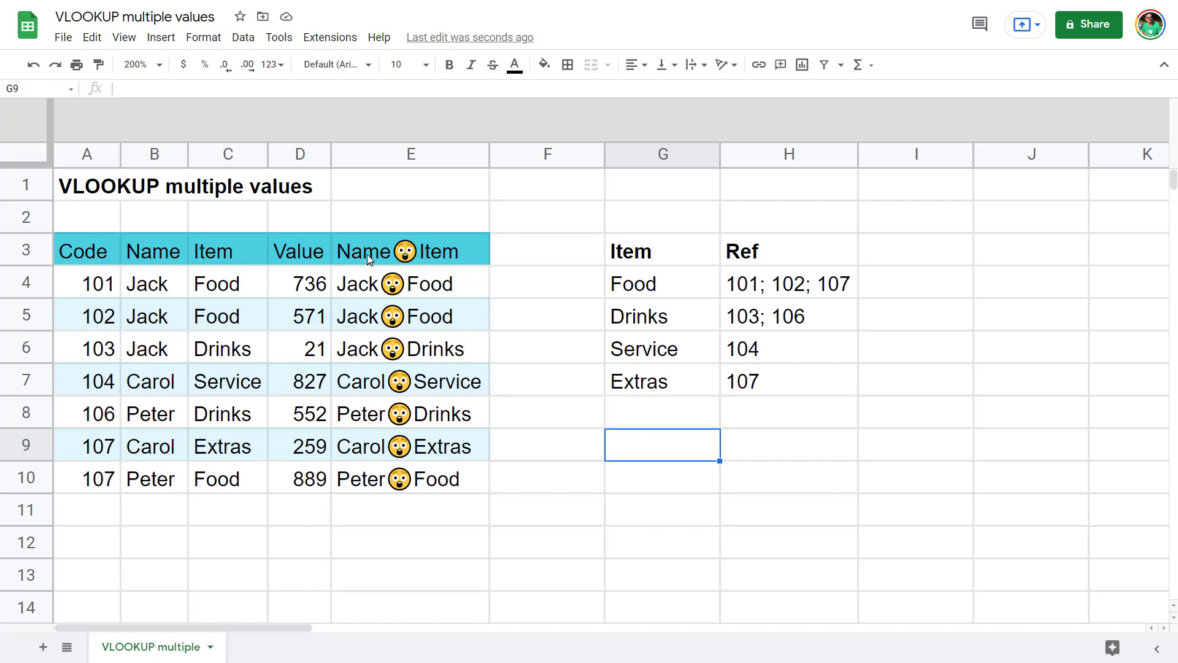
# Examine the TEXTJOIN formula in E4 together with its source cells B4:C4
pyautogui.click(367, 275)
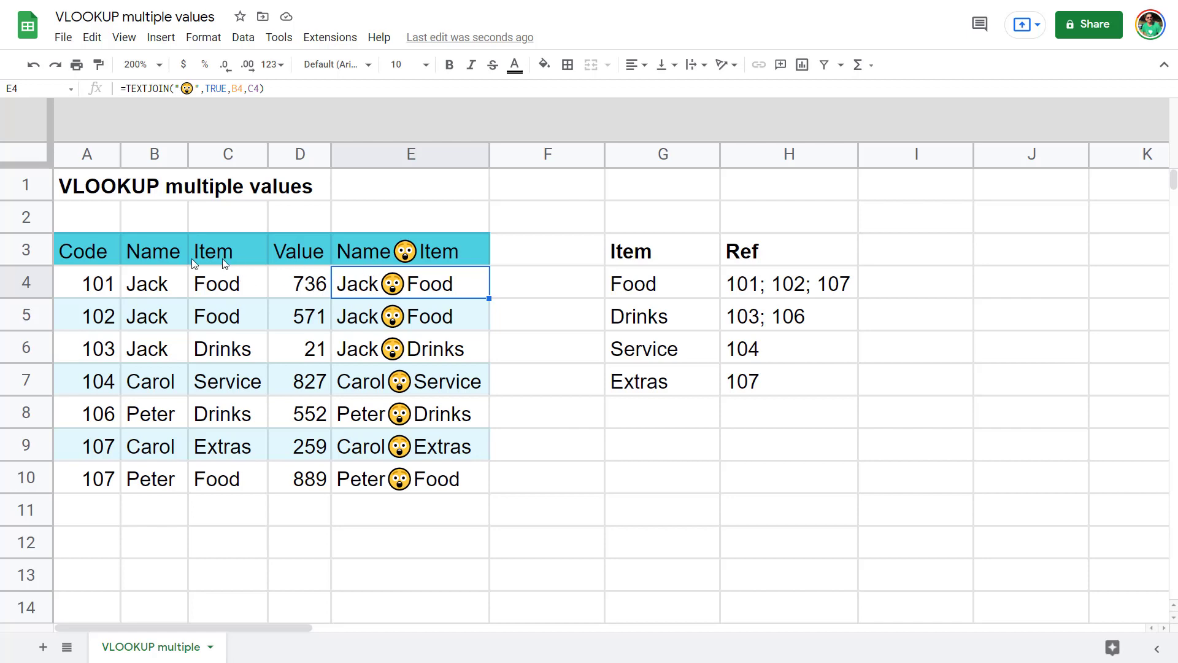
pyautogui.moveTo(156, 283); pyautogui.dragTo(205, 283)
pyautogui.click(365, 293)
# Insert a column directly after the joined name and item column E, and enter the header "Name & item" in F3
pyautogui.click(529, 158)
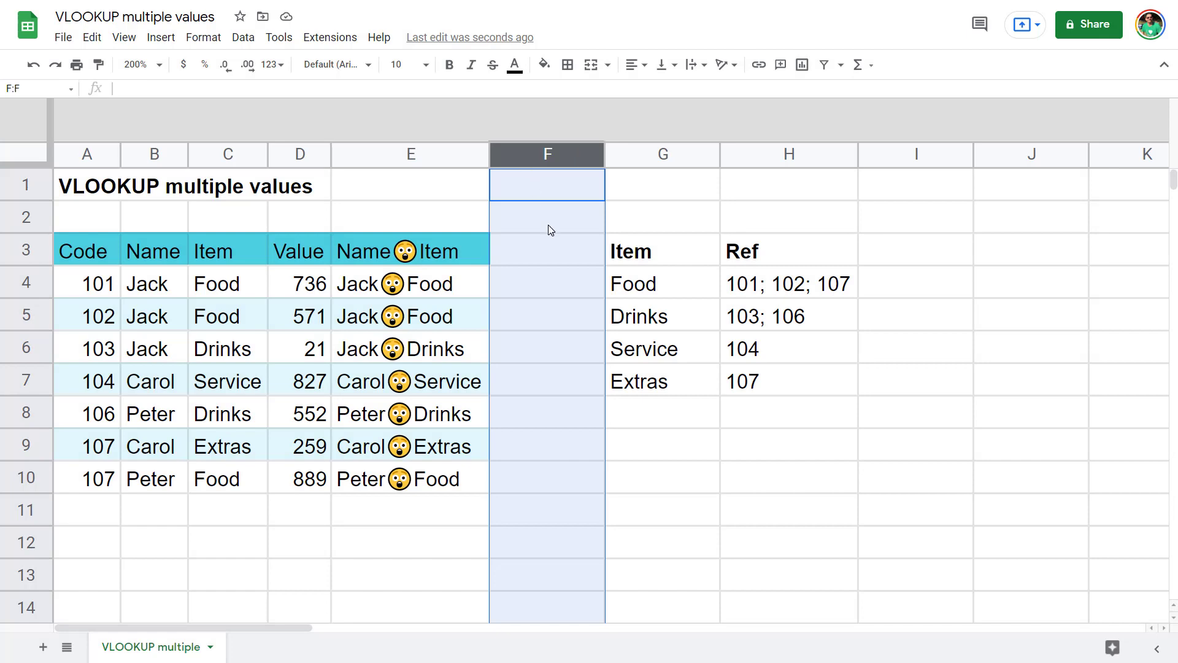
pyautogui.hotkey('ctrl', 'alt', '=')
pyautogui.click(552, 252)
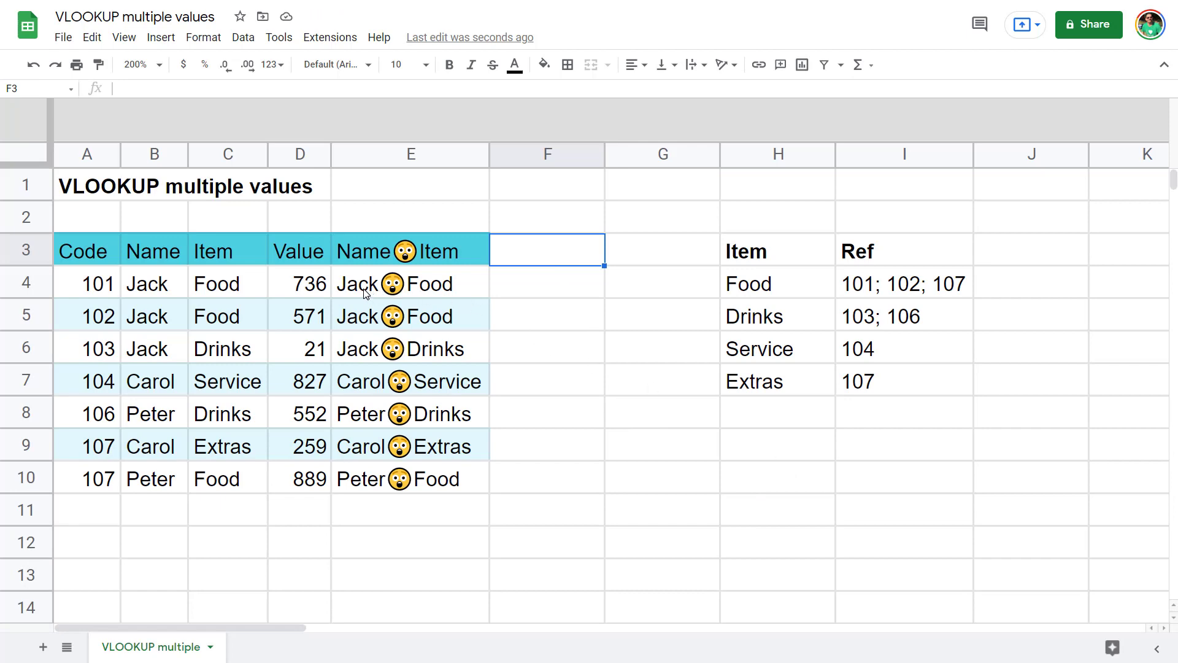
pyautogui.moveTo(366, 293); pyautogui.dragTo(367, 320)
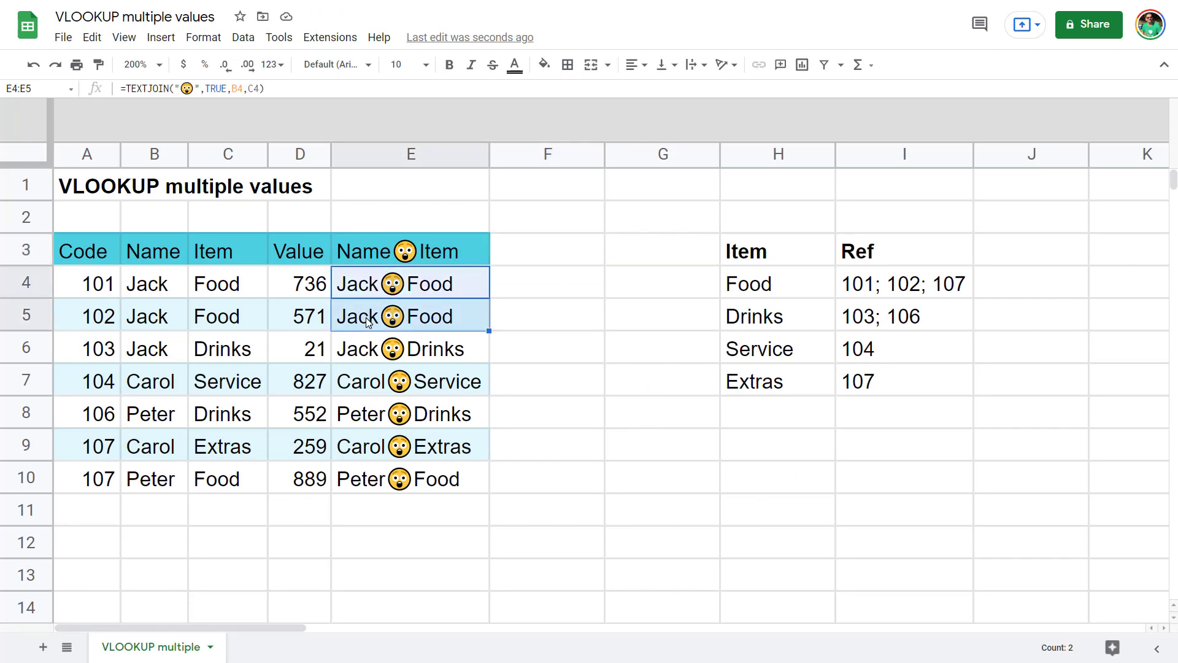
pyautogui.click(517, 257)
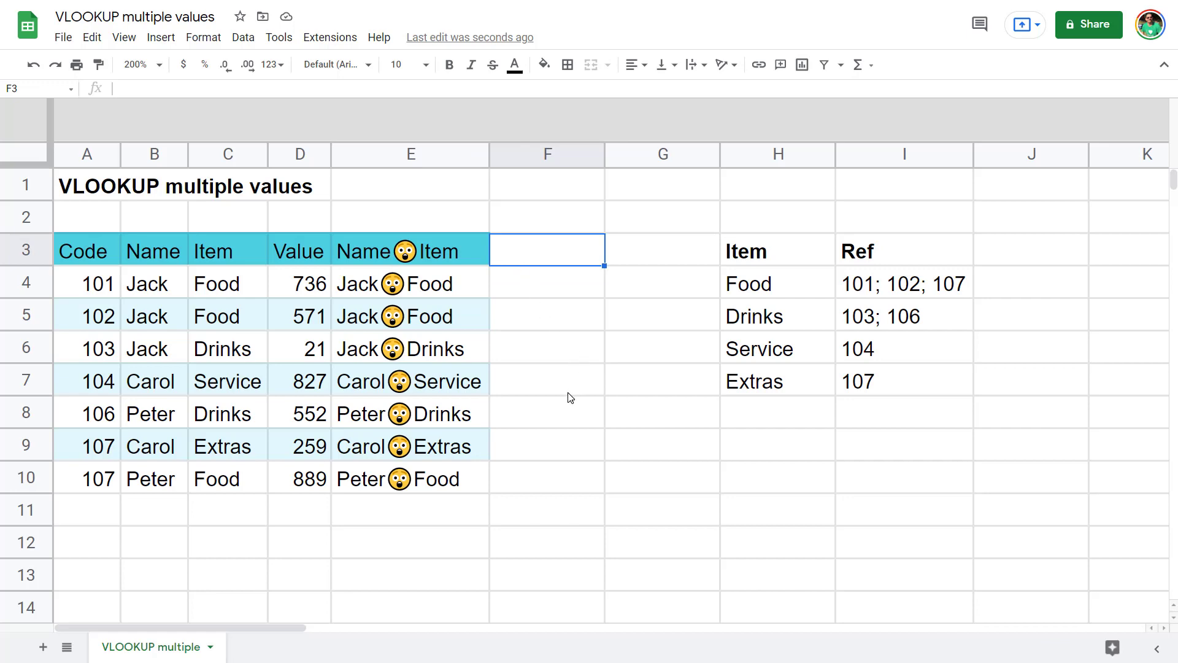
pyautogui.write('Name & it')
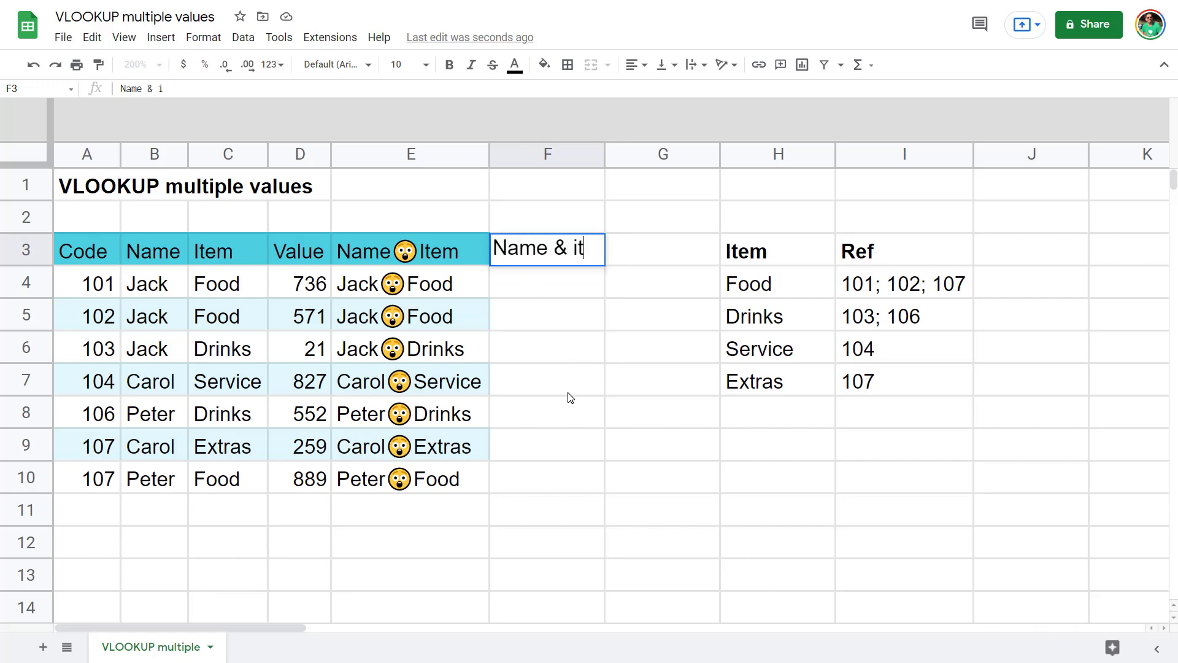
pyautogui.write('em')
pyautogui.press('Return')
# Copy the emoji delimiter from the TEXTJOIN formula in E4, leaving that formula unedited
pyautogui.press('Left')
pyautogui.press('Return')
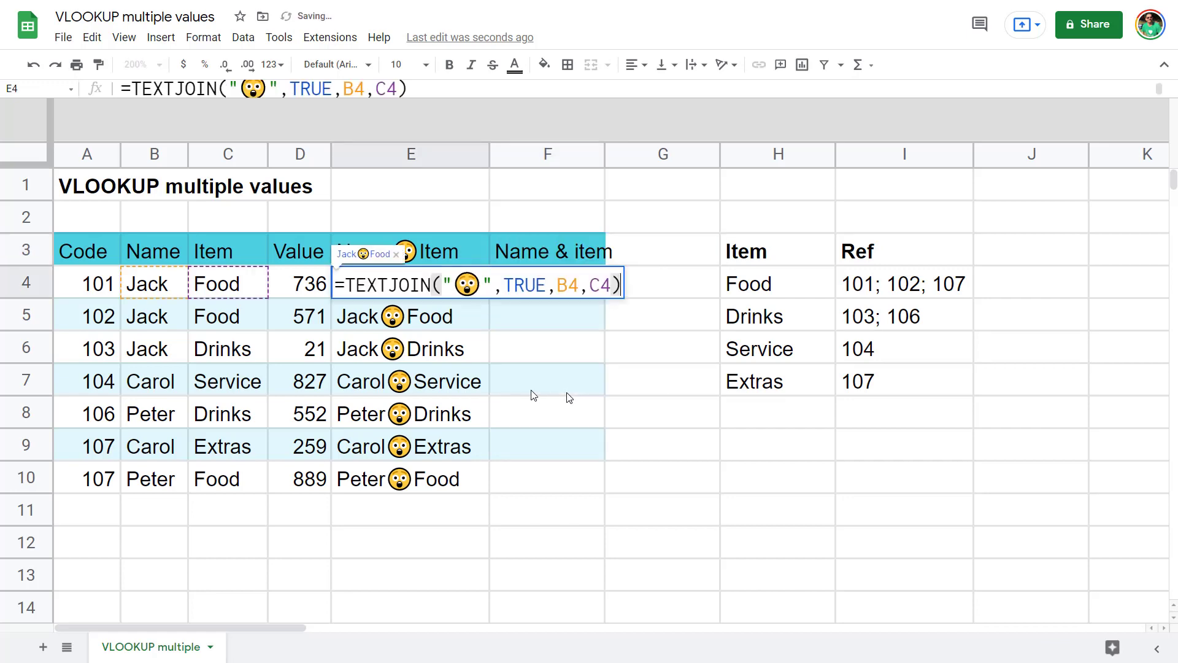
pyautogui.doubleClick(467, 285)
pyautogui.hotkey('ctrl', 'c')
pyautogui.rightClick(469, 287)
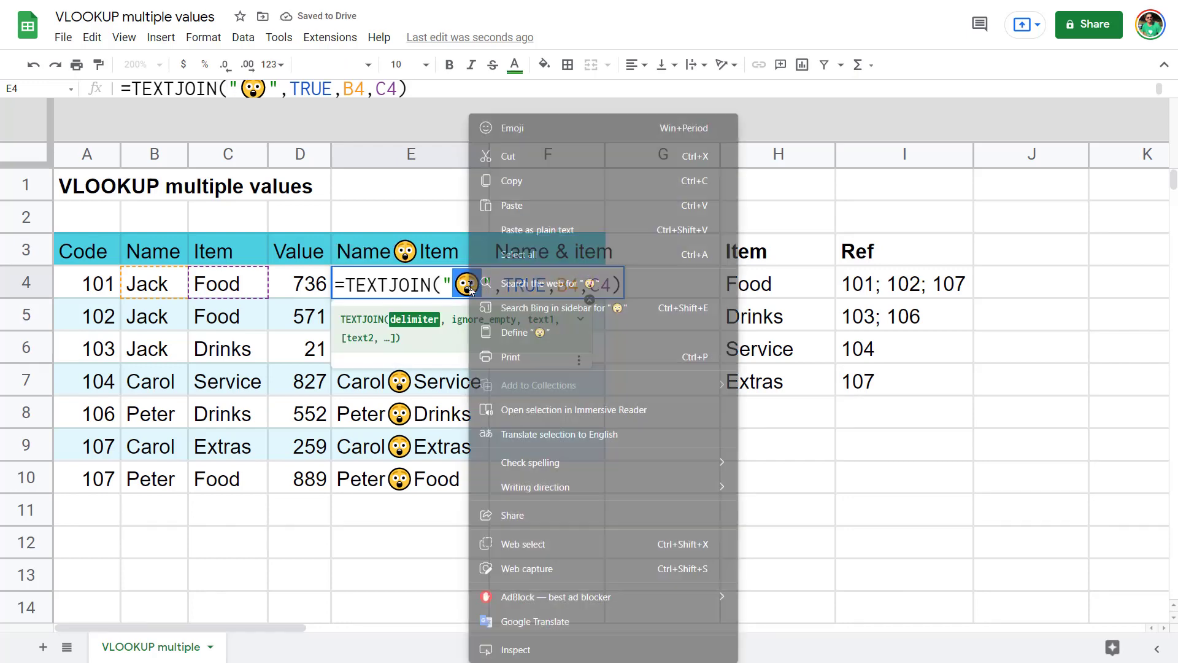
pyautogui.click(518, 182)
pyautogui.press('Escape')
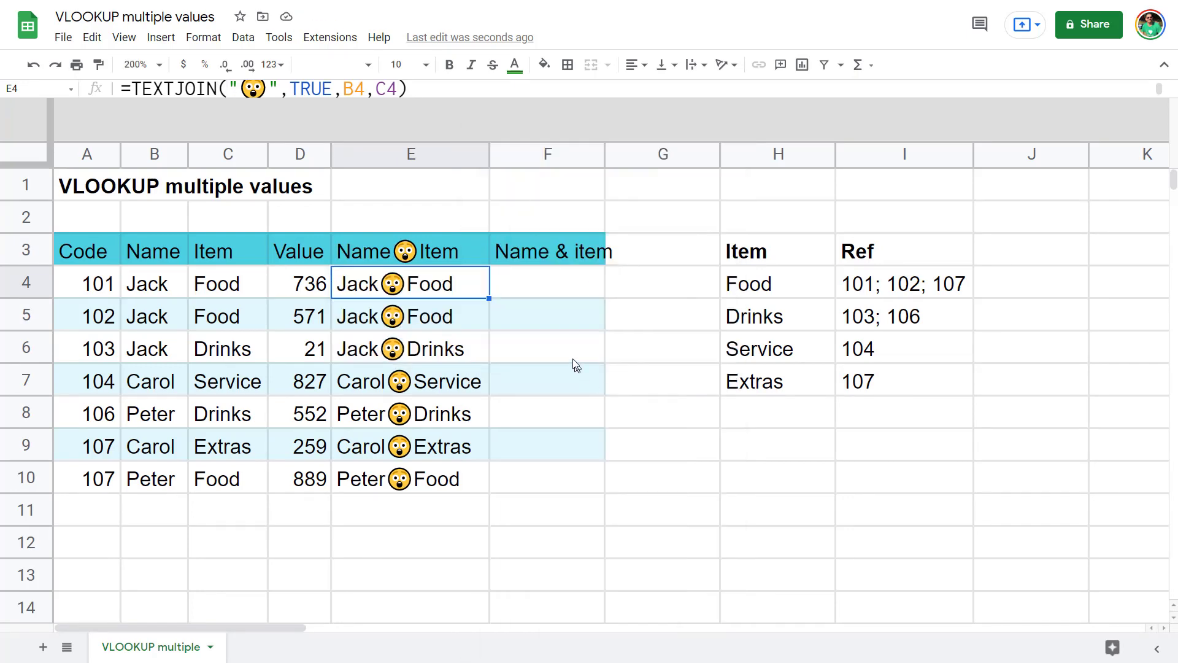
# Enter =TEXTJOIN("😲",TRUE,B4,C4) in F4, reusing the copied emoji as the delimiter
pyautogui.click(553, 296)
pyautogui.write('=textj')
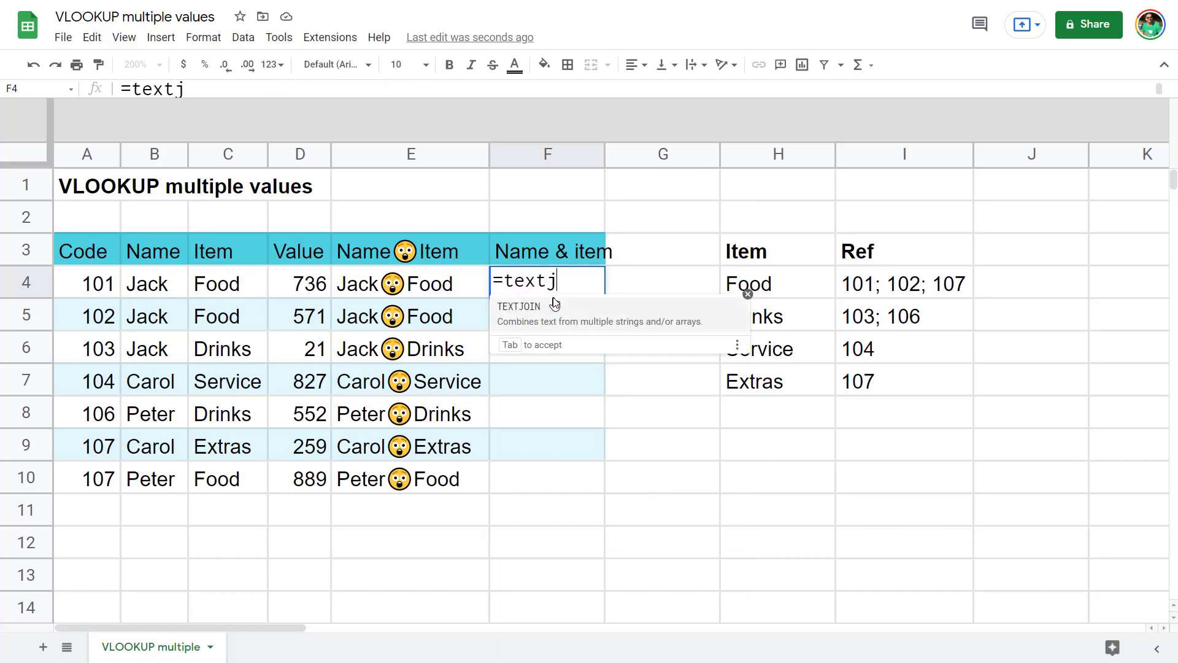
pyautogui.press('Tab')
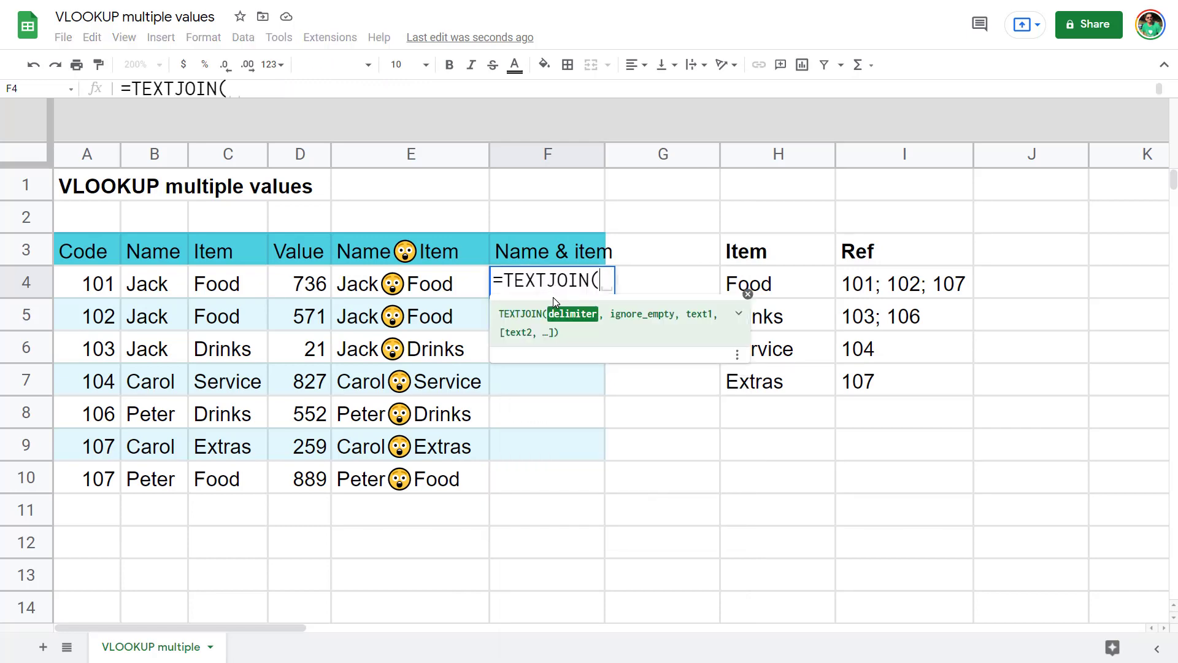
pyautogui.write('"')
pyautogui.hotkey('ctrl', 'v')
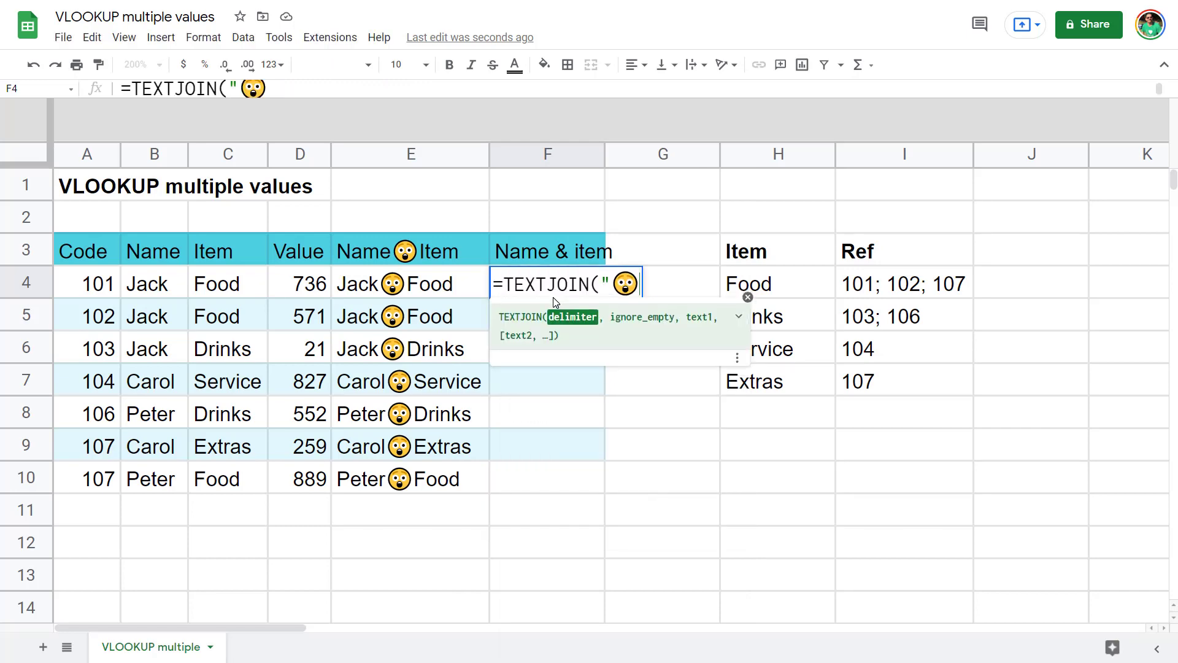
pyautogui.write('",')
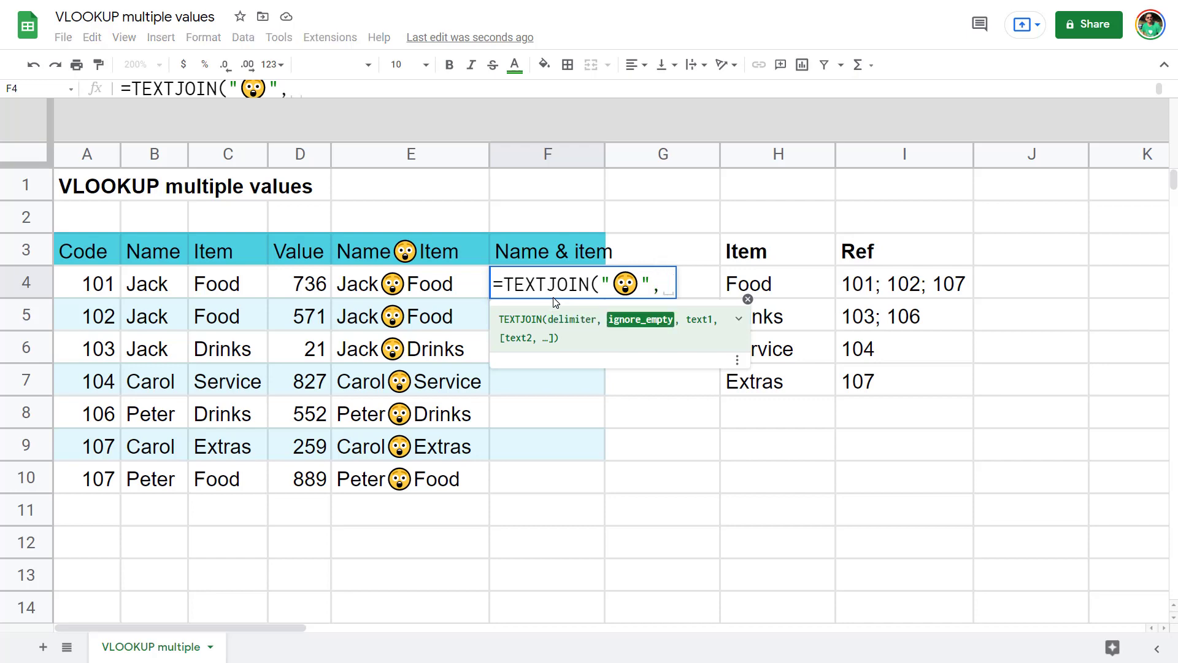
pyautogui.write('TRUE,')
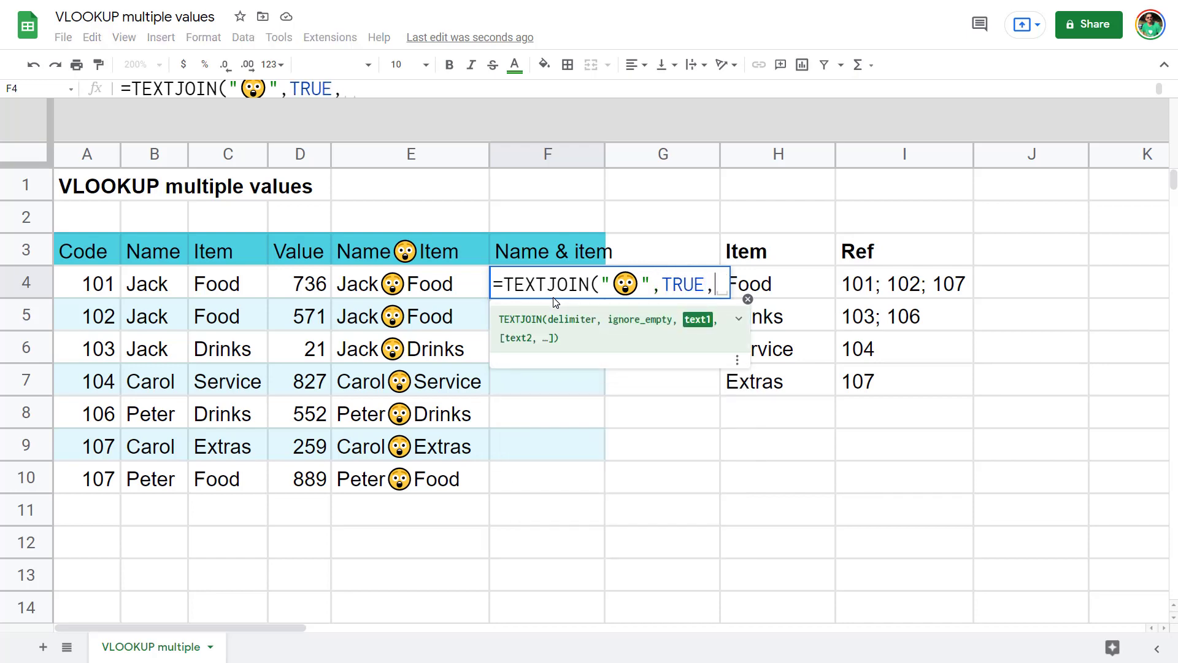
pyautogui.click(161, 285)
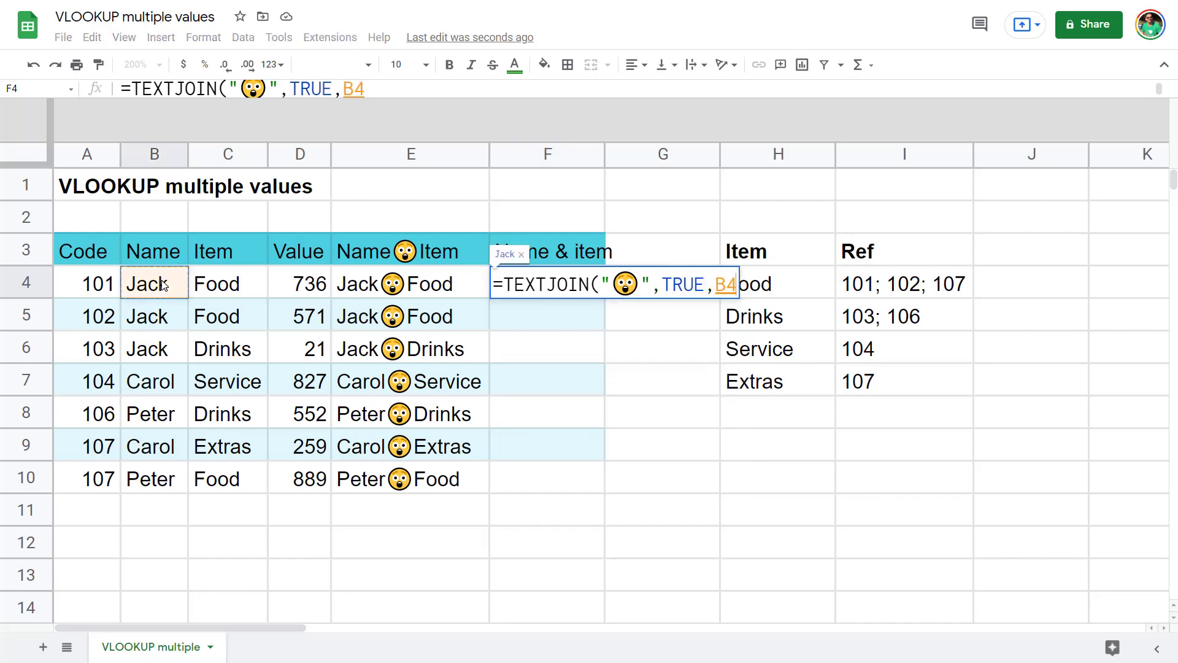
pyautogui.write(',')
pyautogui.click(210, 287)
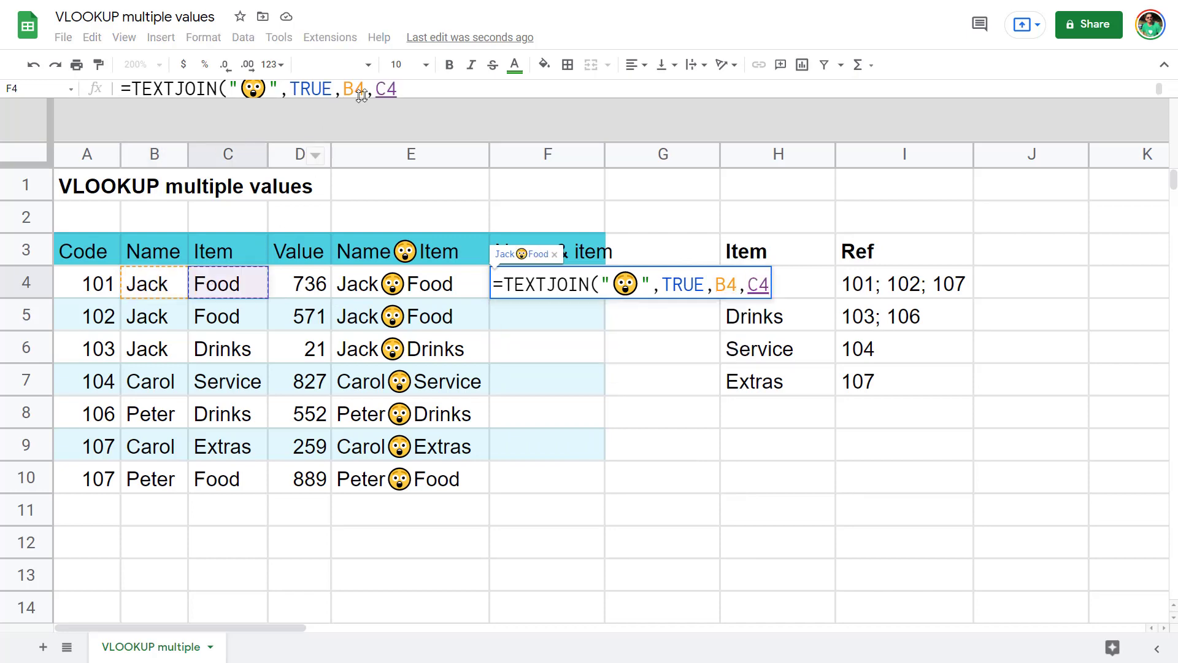
pyautogui.write(')')
pyautogui.press('Return')
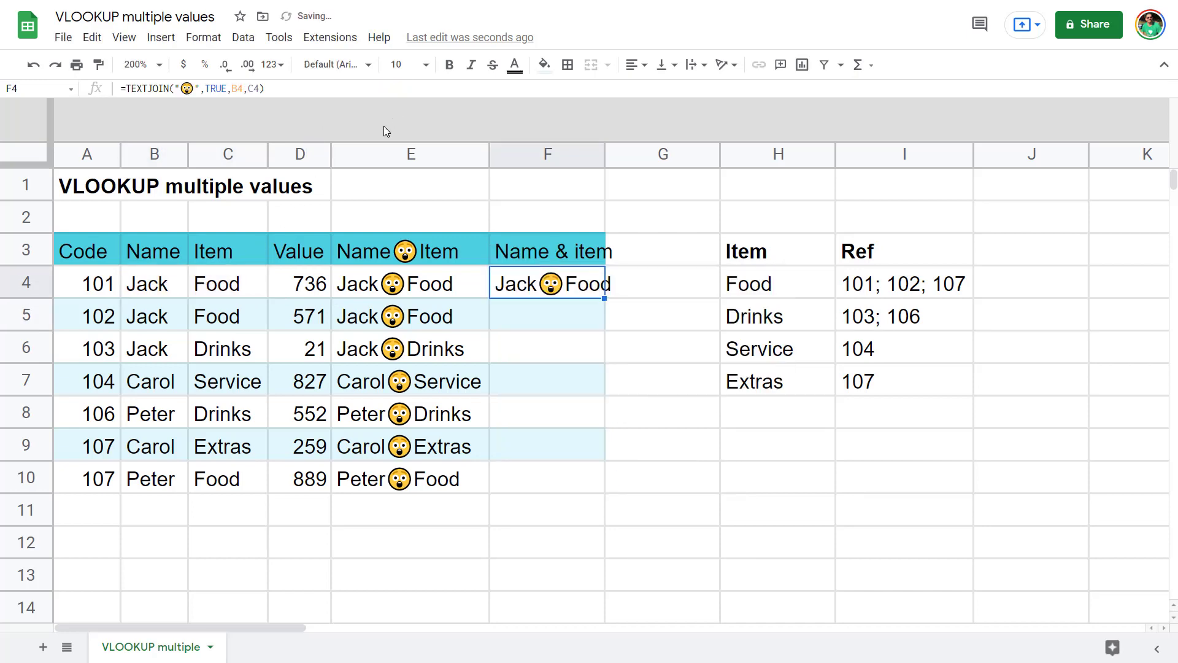
# Fill the TEXTJOIN formula in F4 down through F10
pyautogui.press('Up')
pyautogui.hotkey('shift', 'Down')
pyautogui.hotkey('shift', 'Down')
pyautogui.hotkey('shift', 'Down')
pyautogui.hotkey('shift', 'Down')
pyautogui.hotkey('shift', 'Down')
pyautogui.hotkey('shift', 'Down')
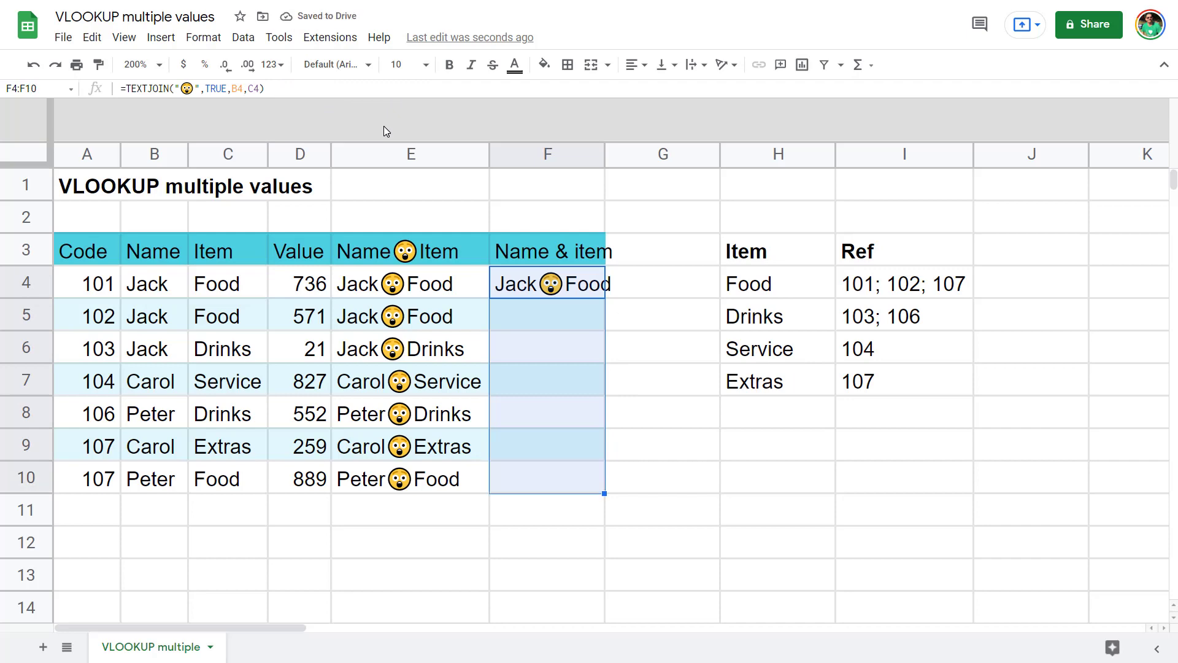
pyautogui.hotkey('ctrl', 'd')
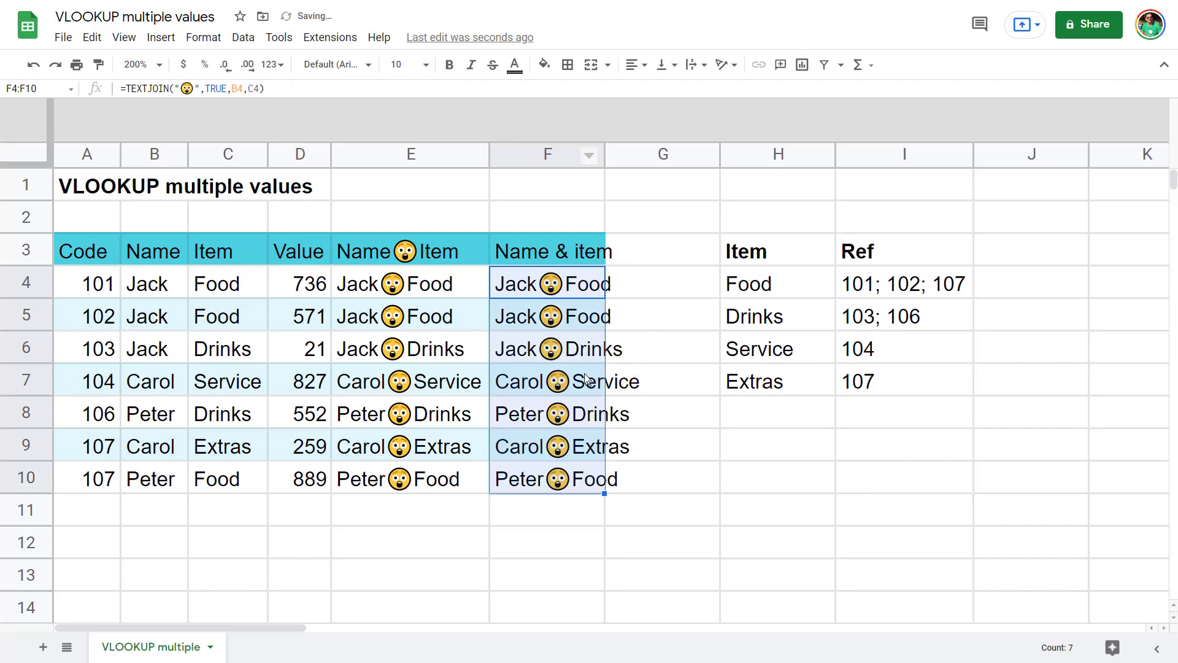
# Fit the width of column F to its contents
pyautogui.click(576, 322)
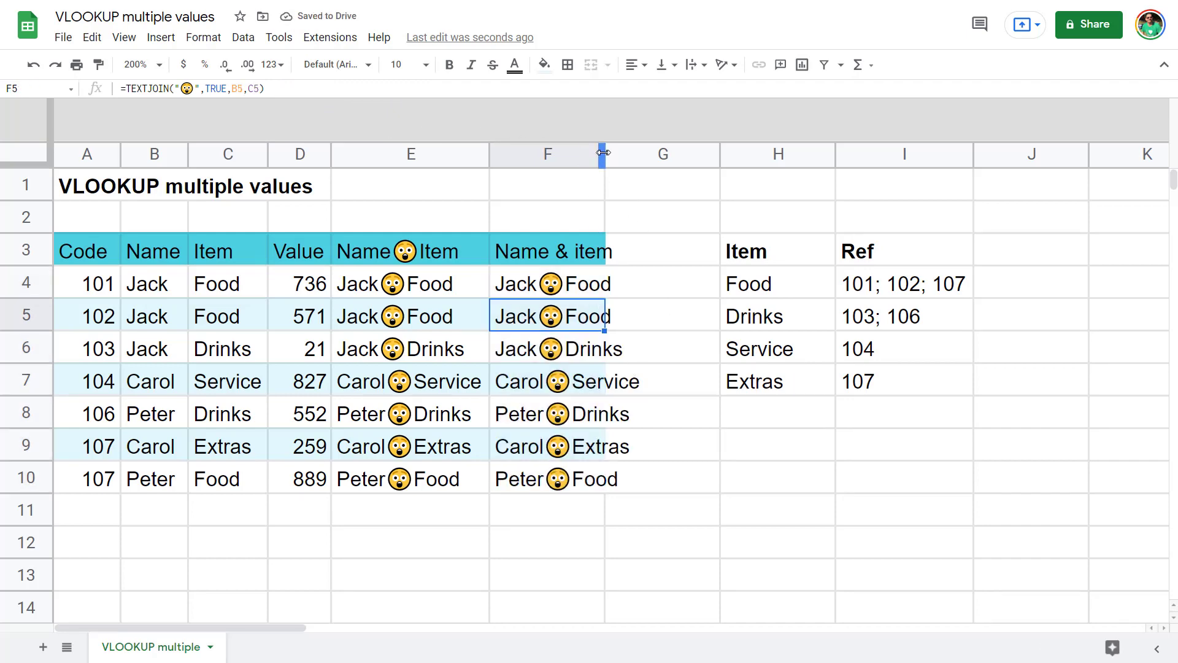
pyautogui.moveTo(604, 154); pyautogui.dragTo(605, 155)
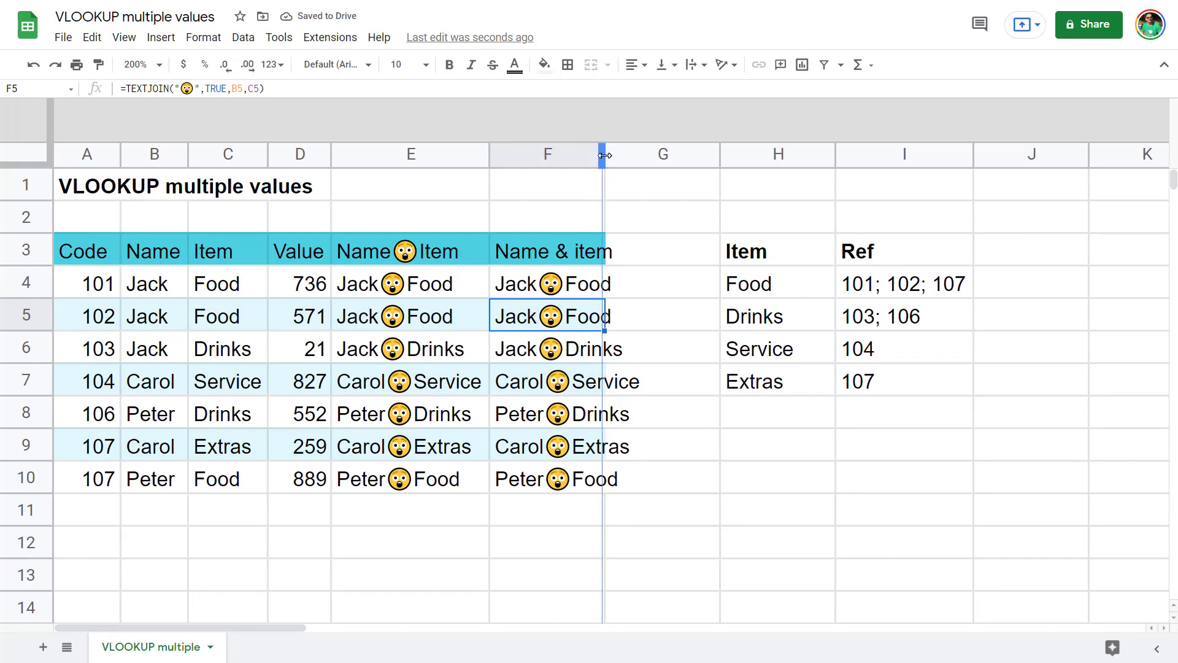
pyautogui.doubleClick(604, 156)
# Try to copy the joined name and item from F4 into H11
pyautogui.click(595, 295)
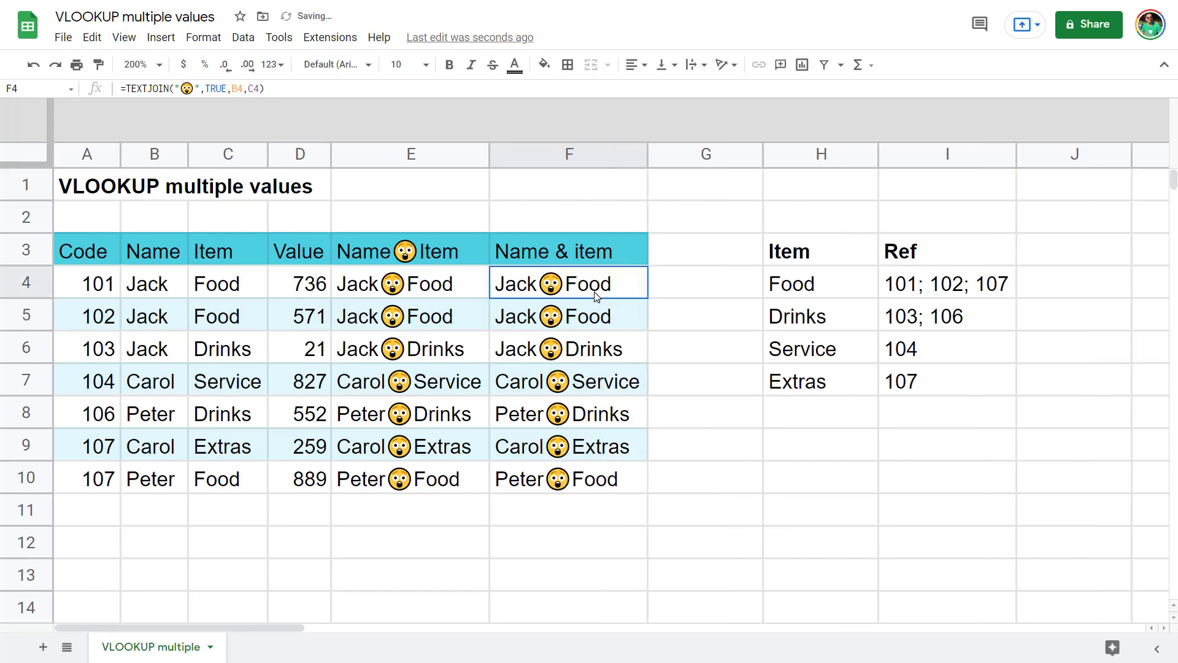
pyautogui.click(805, 510)
pyautogui.hotkey('ctrl', 'v')
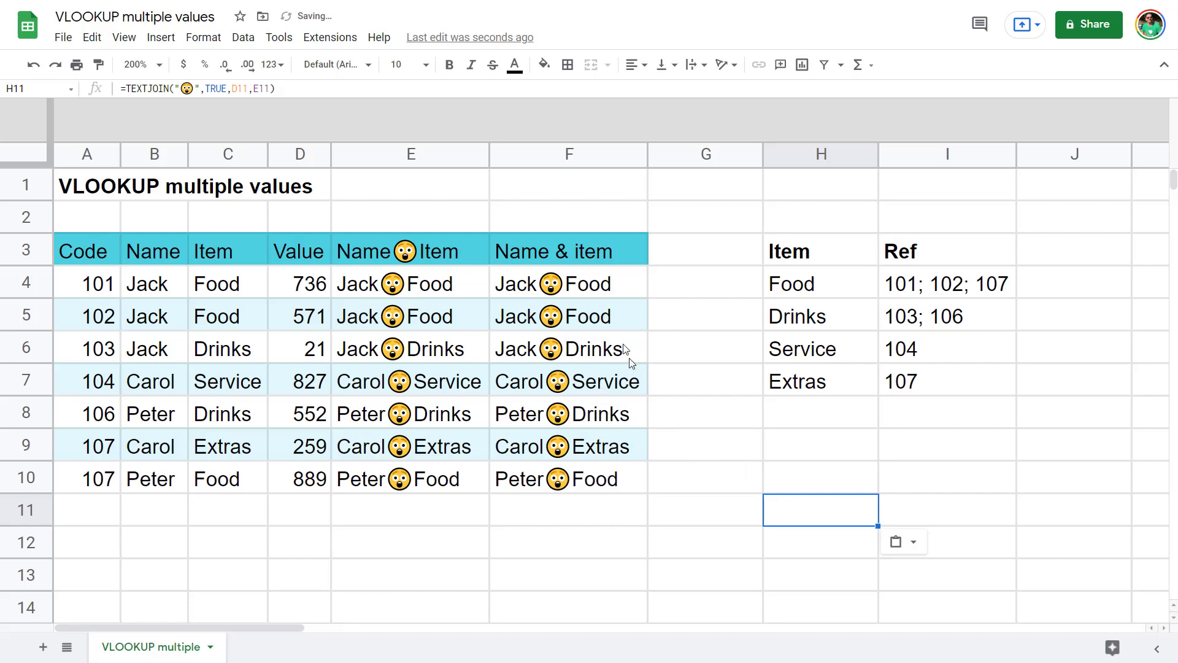
# Copy the joined entries in F5:F7 and paste them as values only starting at H10
pyautogui.moveTo(598, 316); pyautogui.dragTo(626, 386)
pyautogui.hotkey('ctrl', 'c')
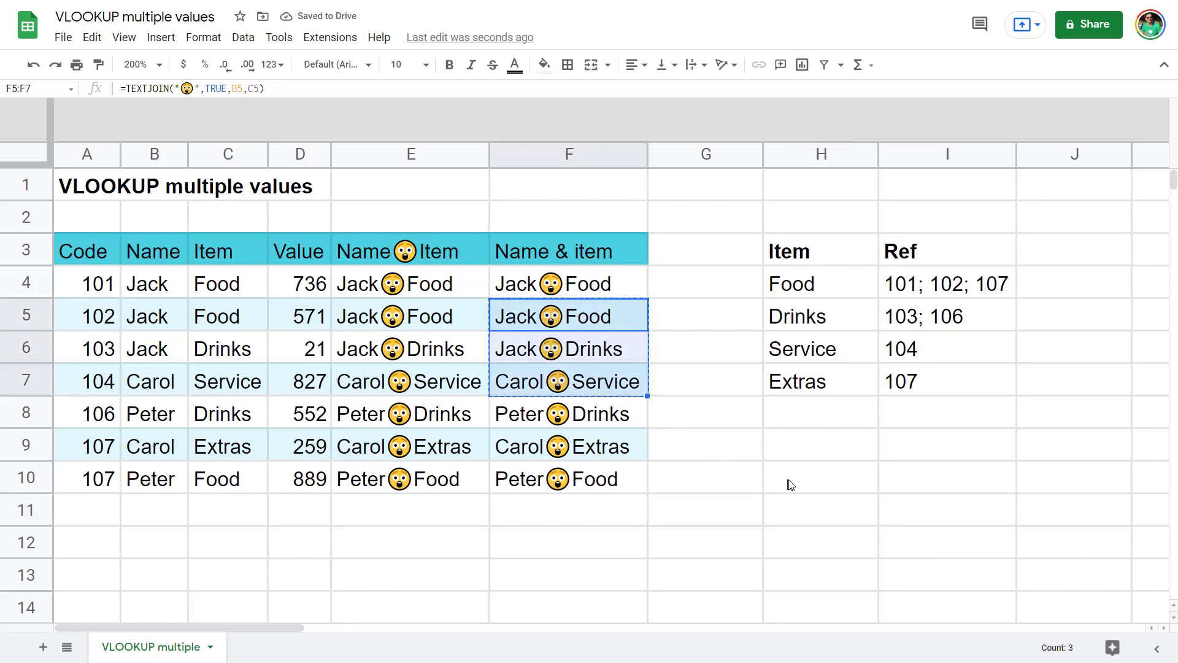
pyautogui.click(798, 484)
pyautogui.rightClick(797, 484)
pyautogui.moveTo(886, 118)
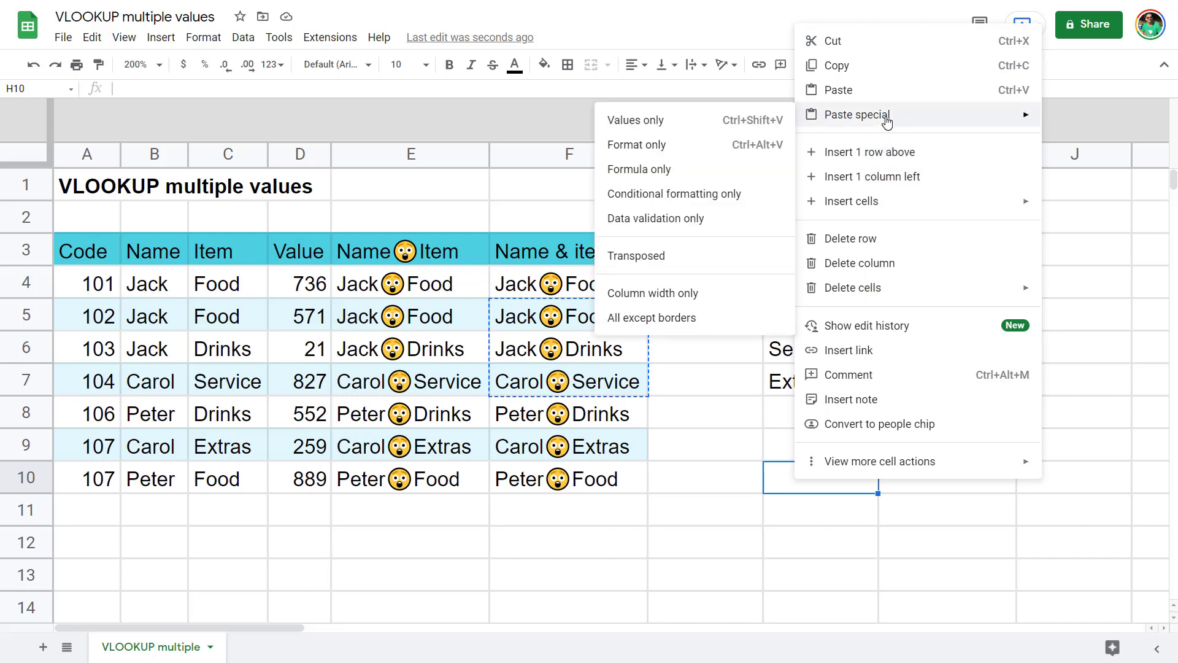
pyautogui.click(726, 120)
# Begin a formula in I10 with TEXTJOIN nested inside ARRAYFORMULA
pyautogui.click(954, 489)
pyautogui.write('=')
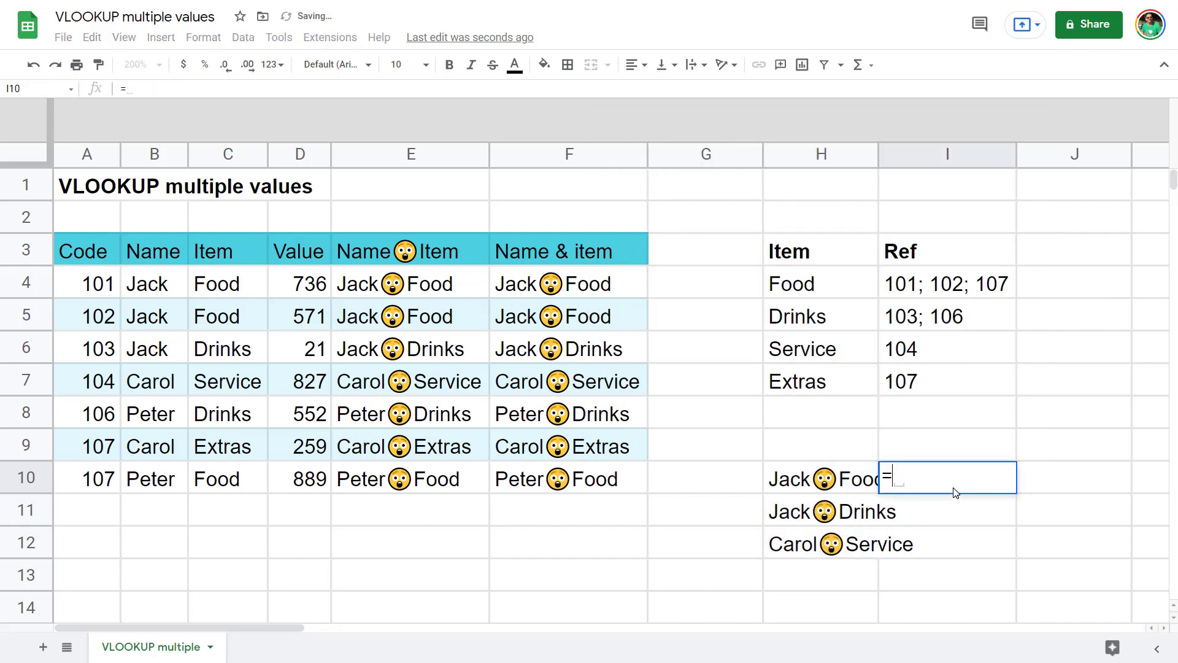
pyautogui.write('arra')
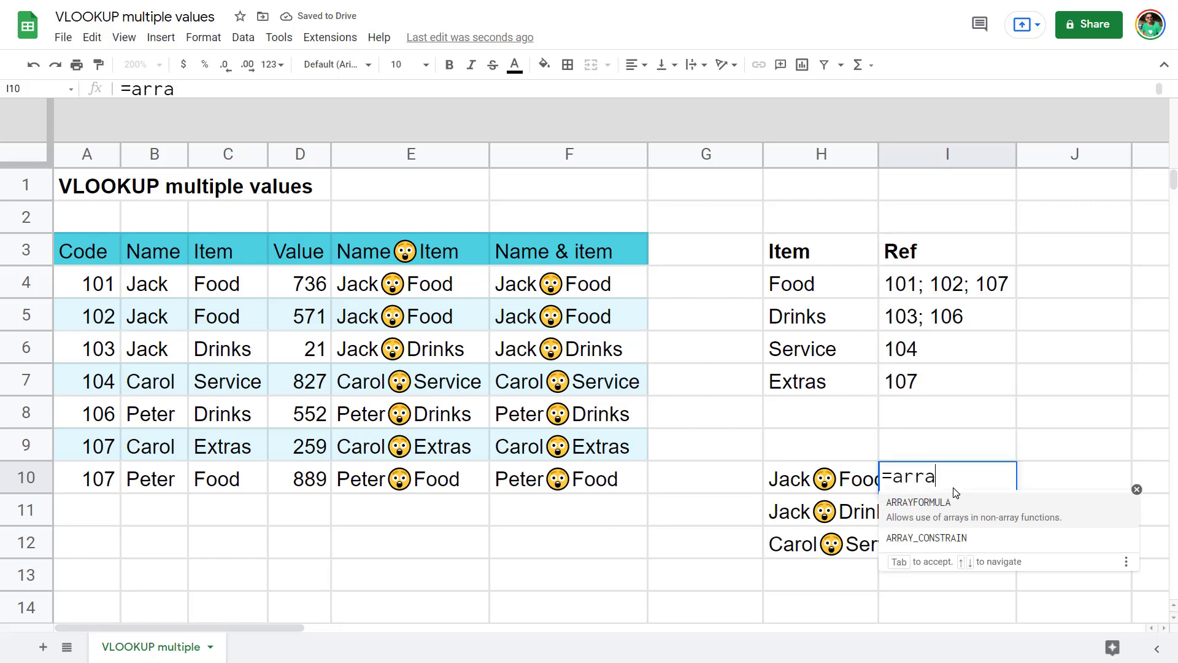
pyautogui.press('Tab')
pyautogui.write('textj')
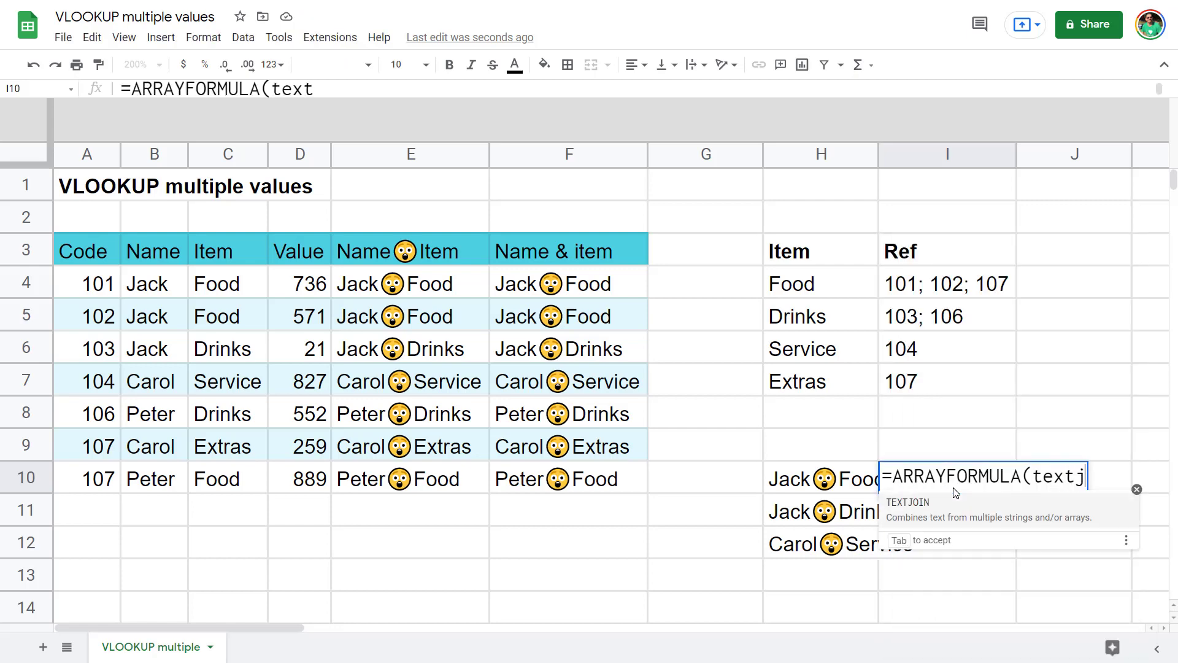
pyautogui.press('Tab')
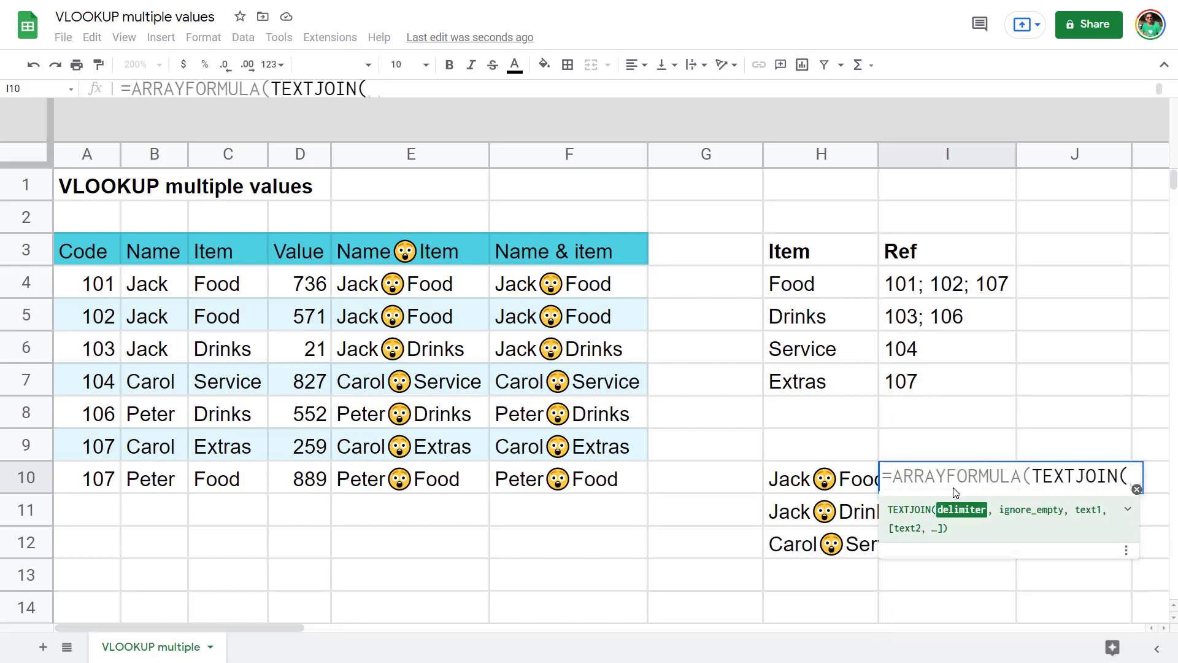
# Paste the copied name and item entries in quotation marks as the TEXTJOIN delimiter in I10
pyautogui.write('"')
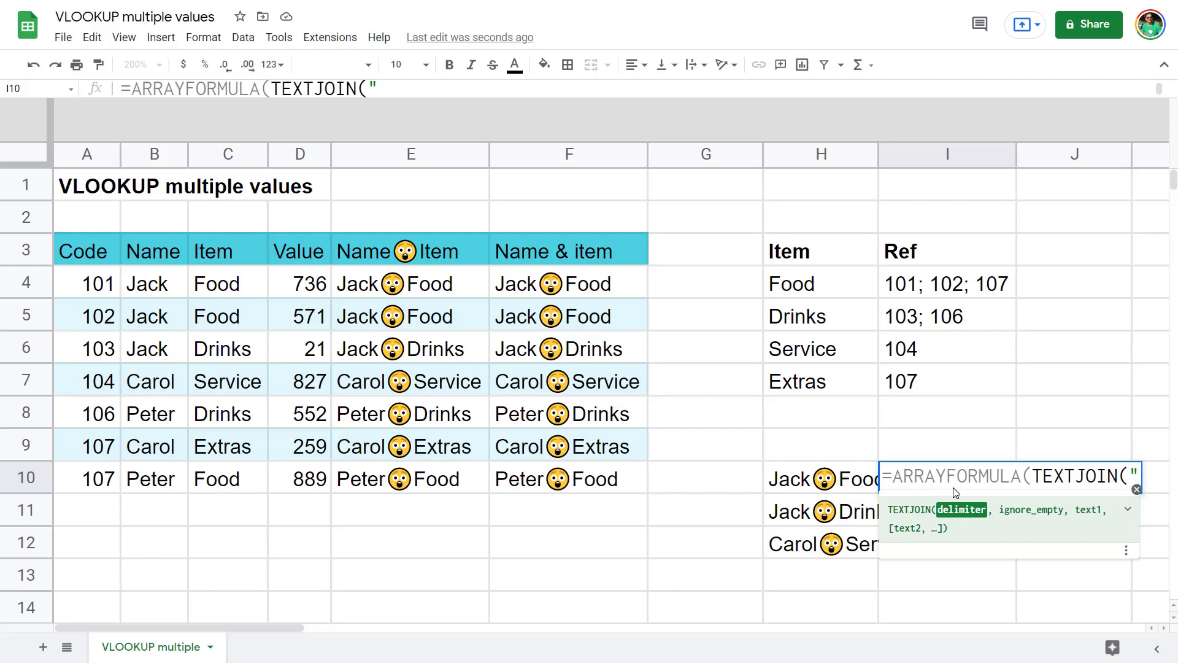
pyautogui.hotkey('ctrl', 'v')
pyautogui.write('"')
pyautogui.hotkey('shift', 'Up')
pyautogui.hotkey('shift', 'Up')
pyautogui.hotkey('shift', 'Up')
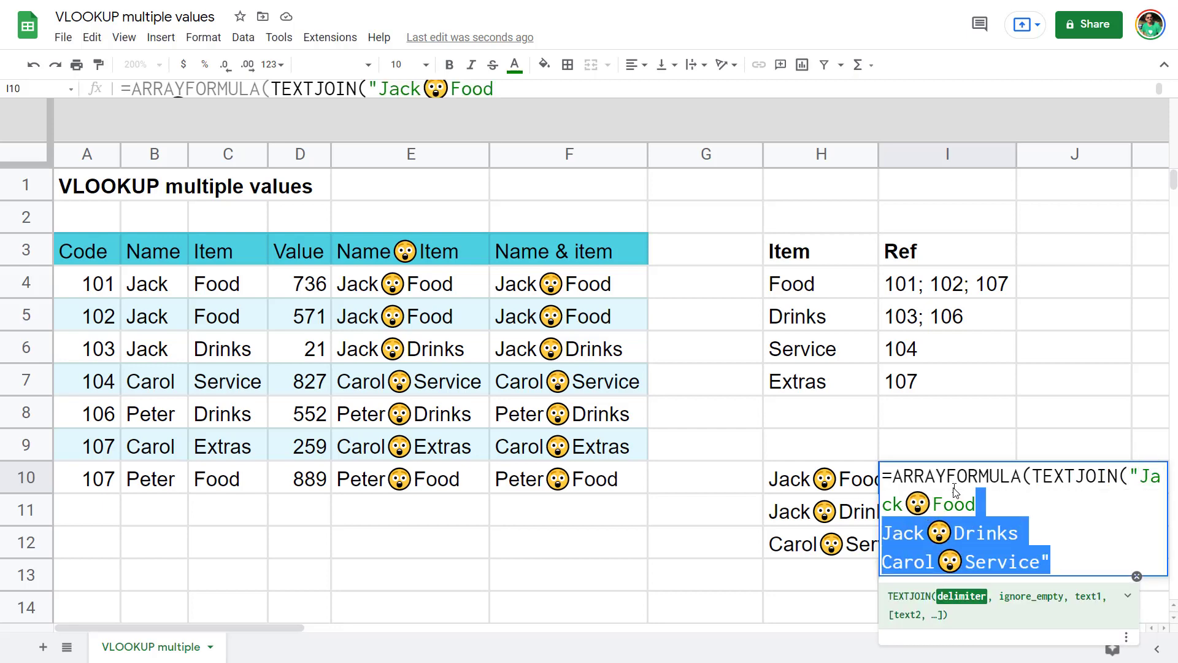
pyautogui.hotkey('shift', 'Right')
pyautogui.hotkey('shift', 'Right')
pyautogui.hotkey('shift', 'Right')
pyautogui.hotkey('shift', 'Right')
pyautogui.hotkey('shift', 'Right')
pyautogui.hotkey('shift', 'Right')
pyautogui.press('Down')
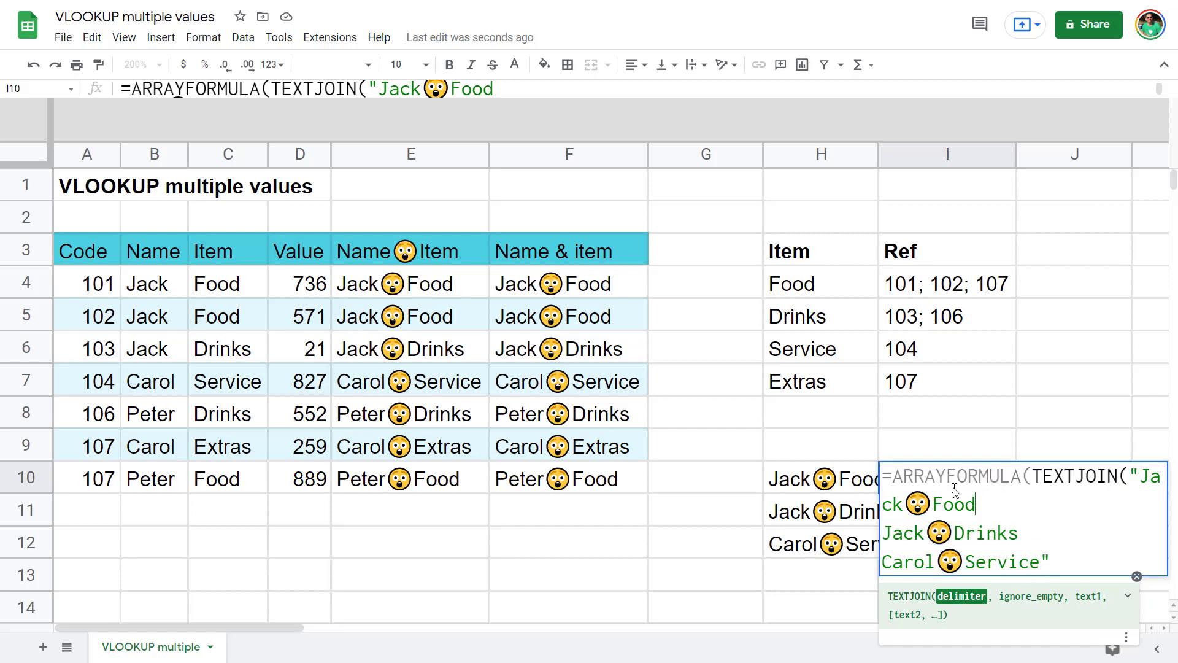
# Trim the pasted delimiter text in I10 down to just the 😲 emoji
pyautogui.hotkey('ctrl', 'shift', 'Left')
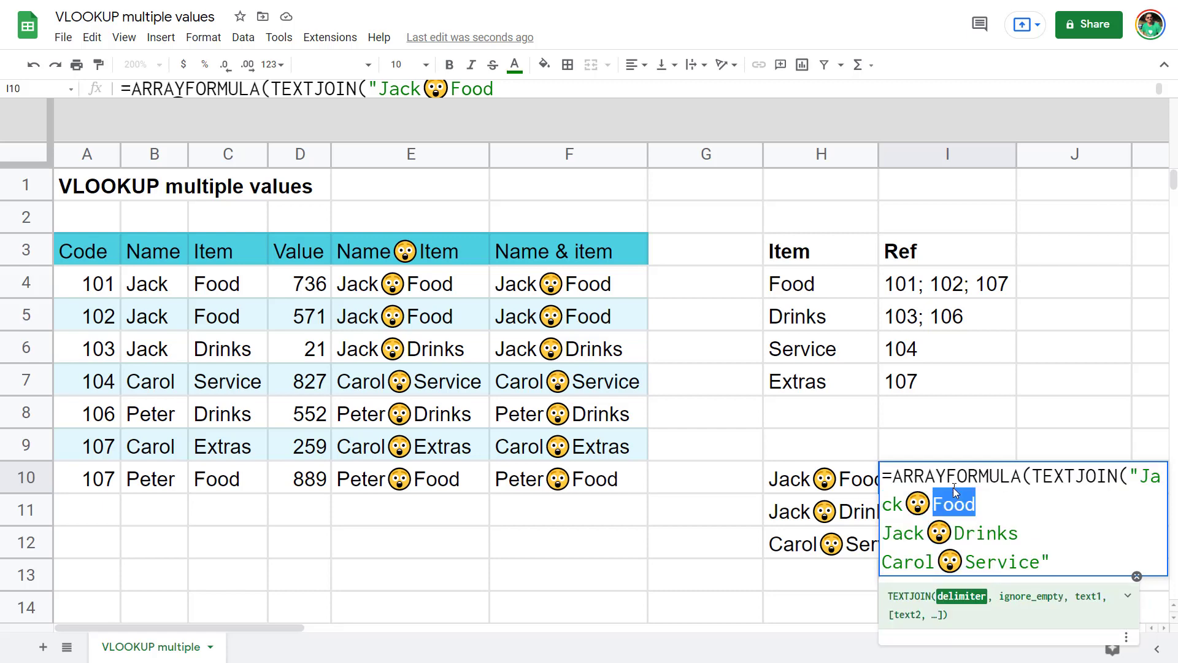
pyautogui.press('BackSpace')
pyautogui.press('Left')
pyautogui.hotkey('ctrl', 'shift', 'Left')
pyautogui.press('BackSpace')
pyautogui.press('Down')
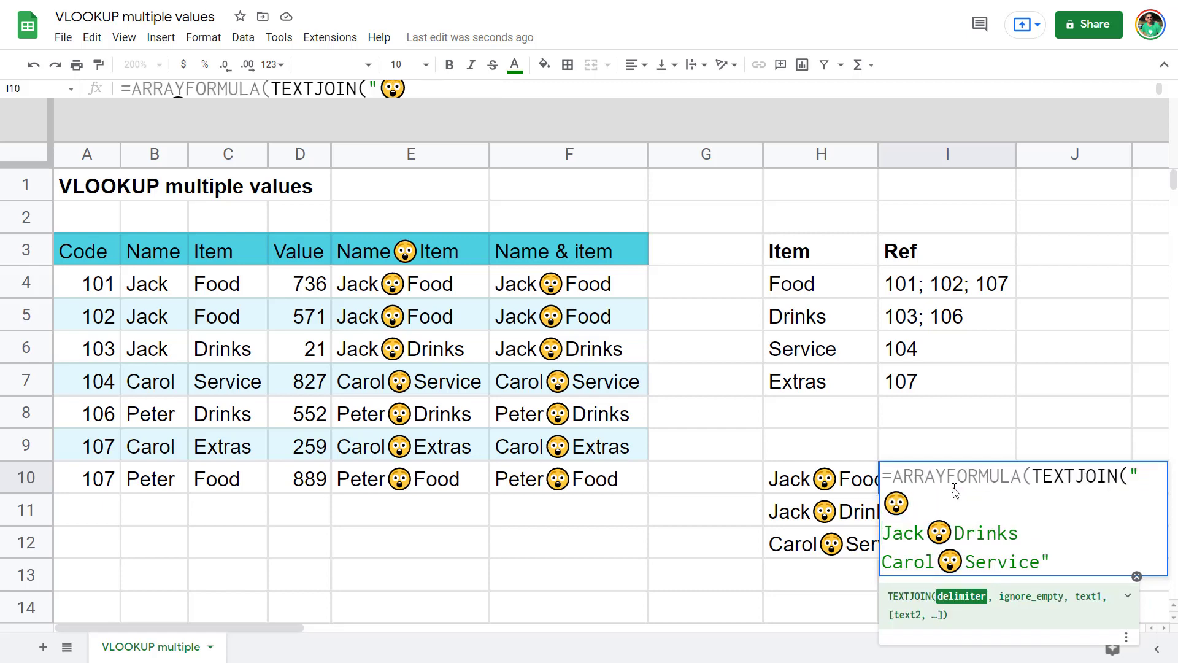
pyautogui.hotkey('ctrl', 'shift', 'End')
pyautogui.press('BackSpace')
pyautogui.press('BackSpace')
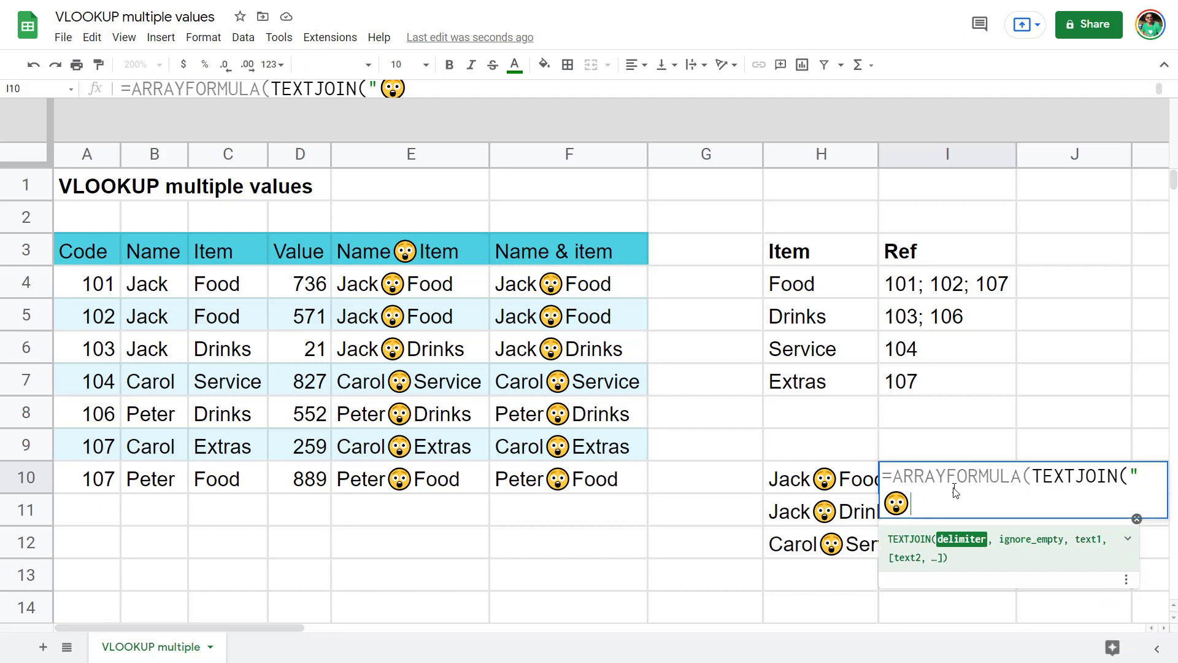
# Close the emoji delimiter in I10's TEXTJOIN and set its ignore_empty argument to TRUE
pyautogui.write(',')
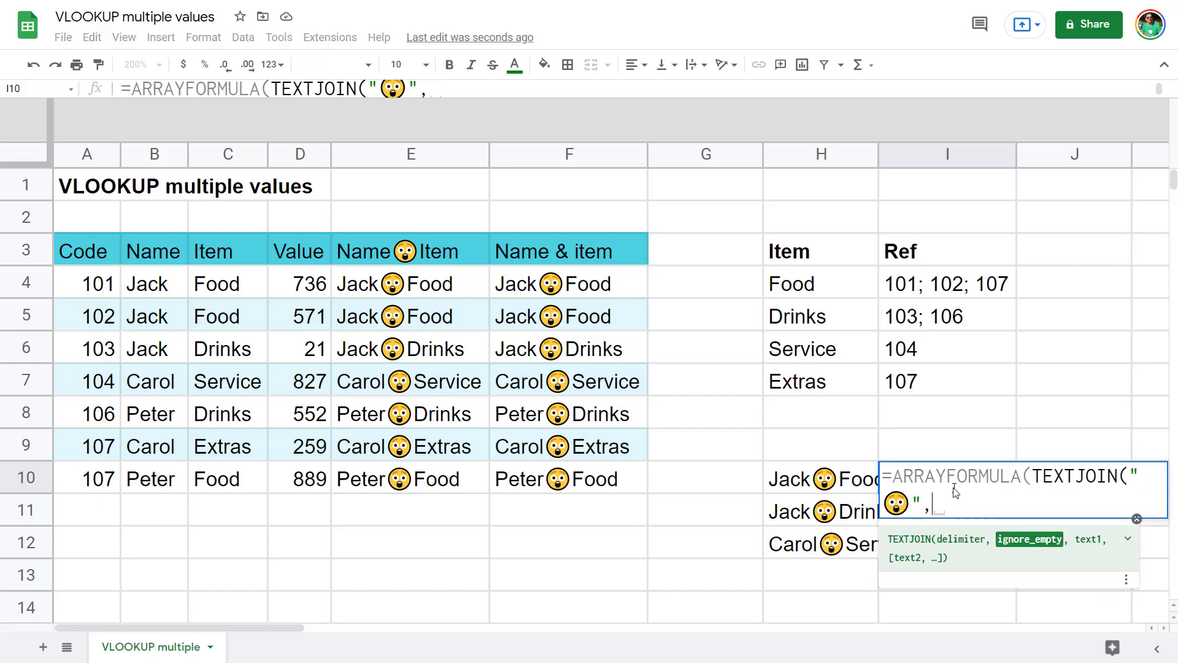
pyautogui.write('TRUE')
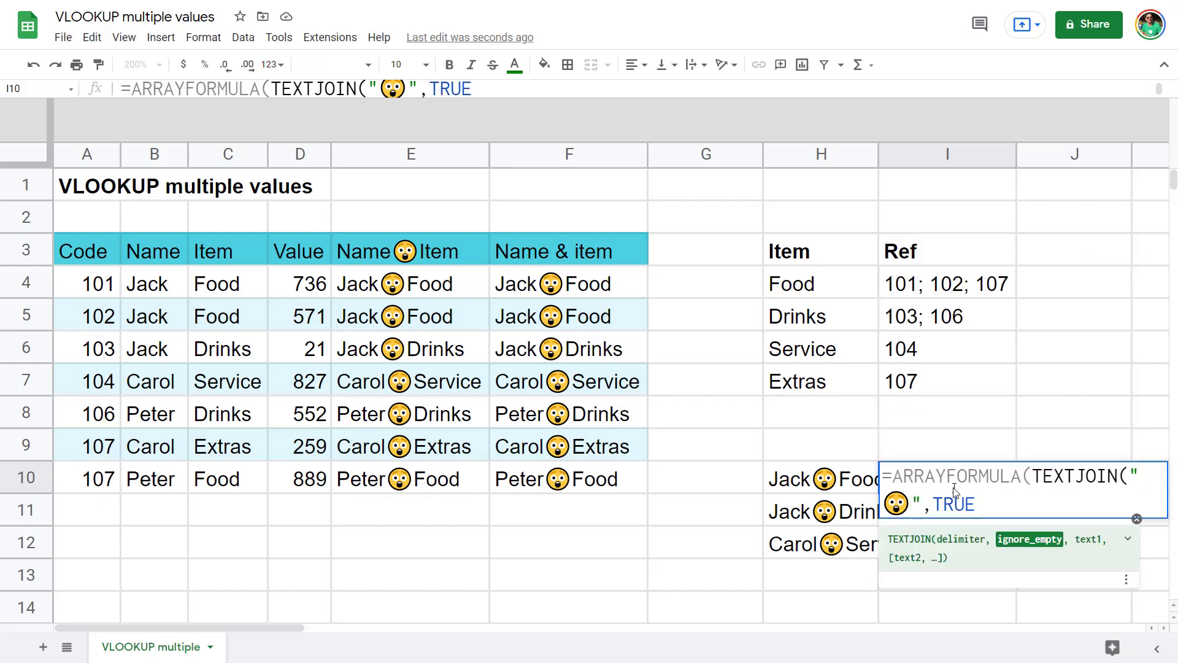
pyautogui.write(',')
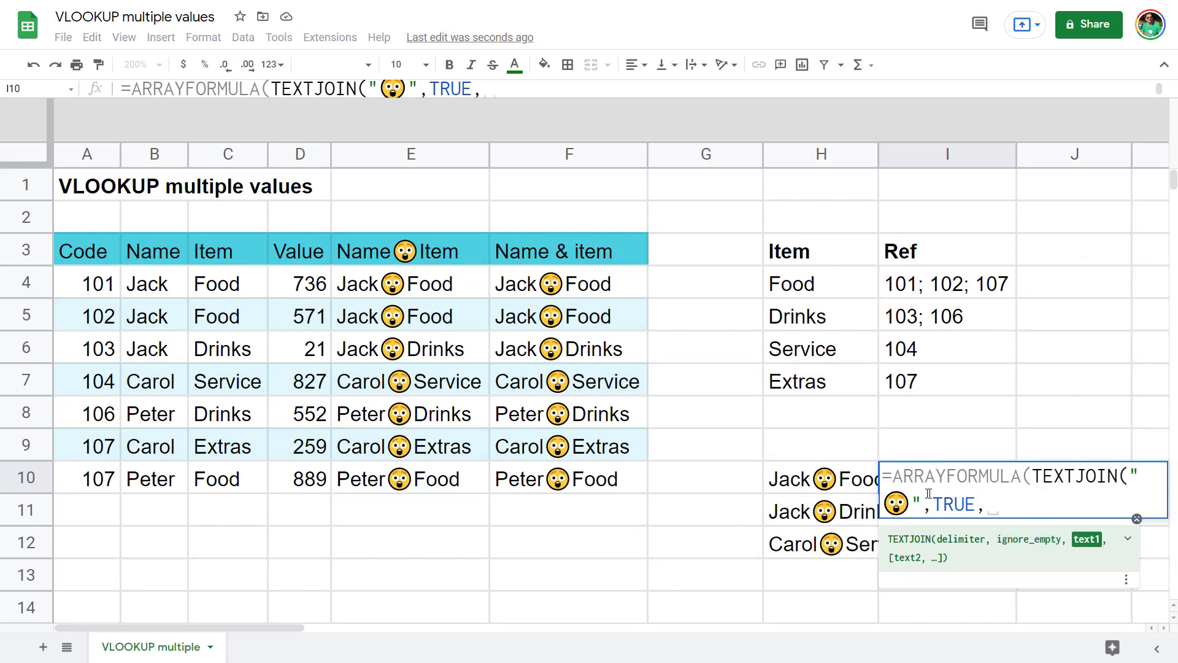
# Nest an IF as the TEXTJOIN text in I10, testing H10 against the absolute range $F$4:$F$10
pyautogui.write('IF(')
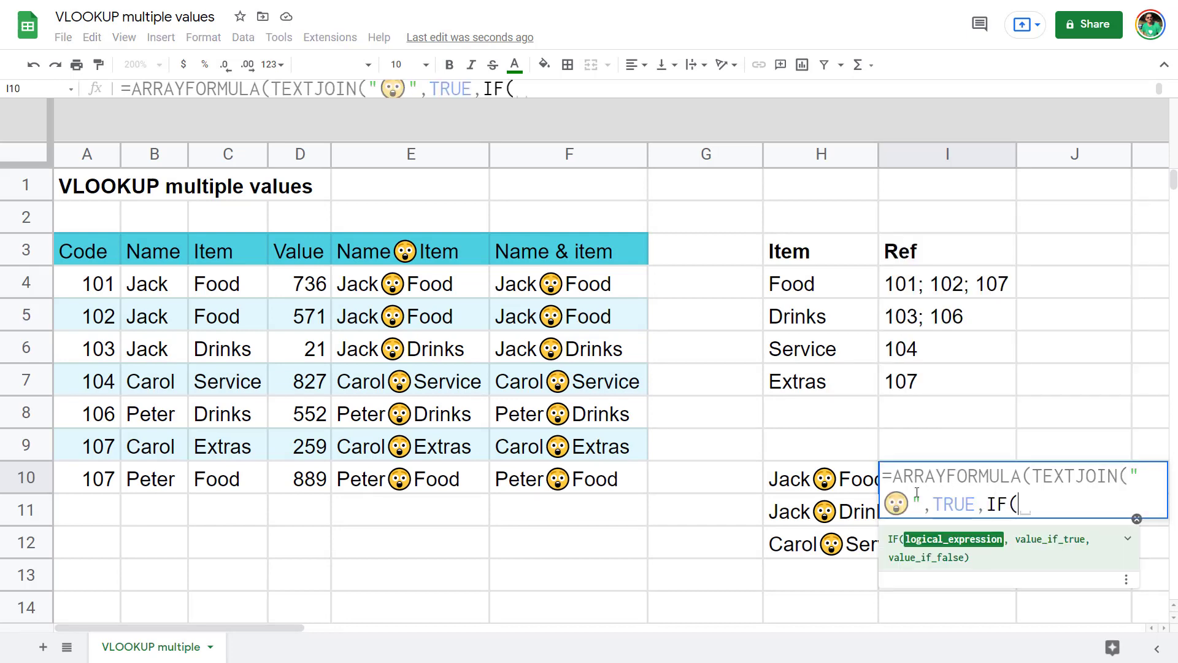
pyautogui.click(827, 486)
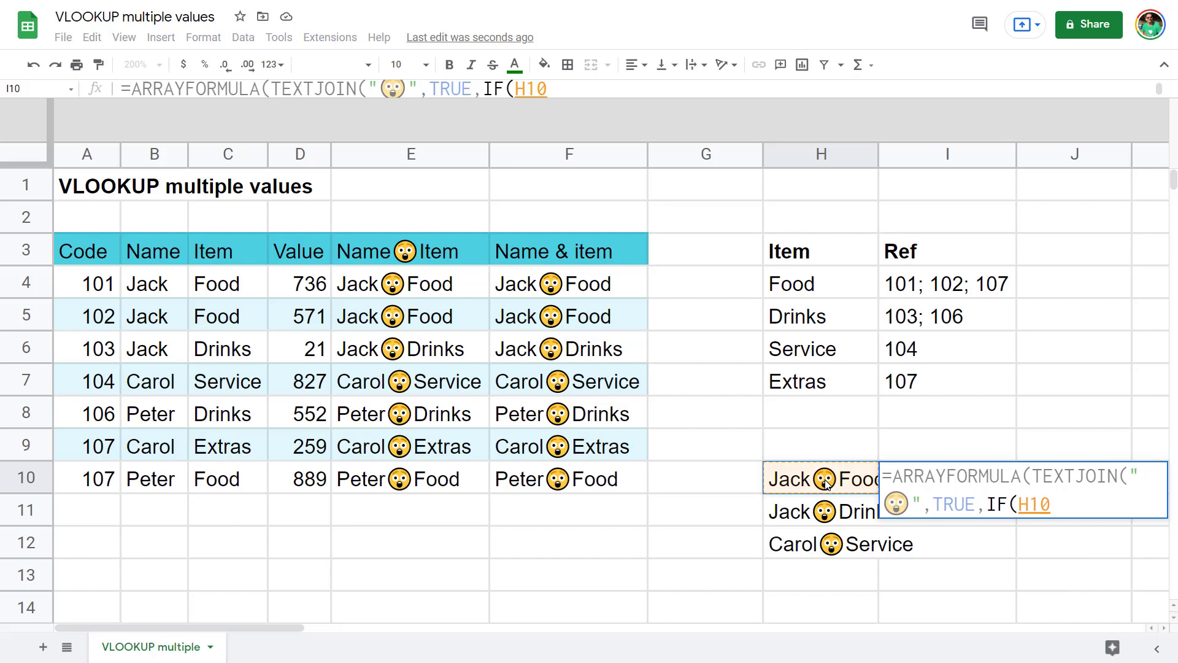
pyautogui.write('=')
pyautogui.click(529, 290)
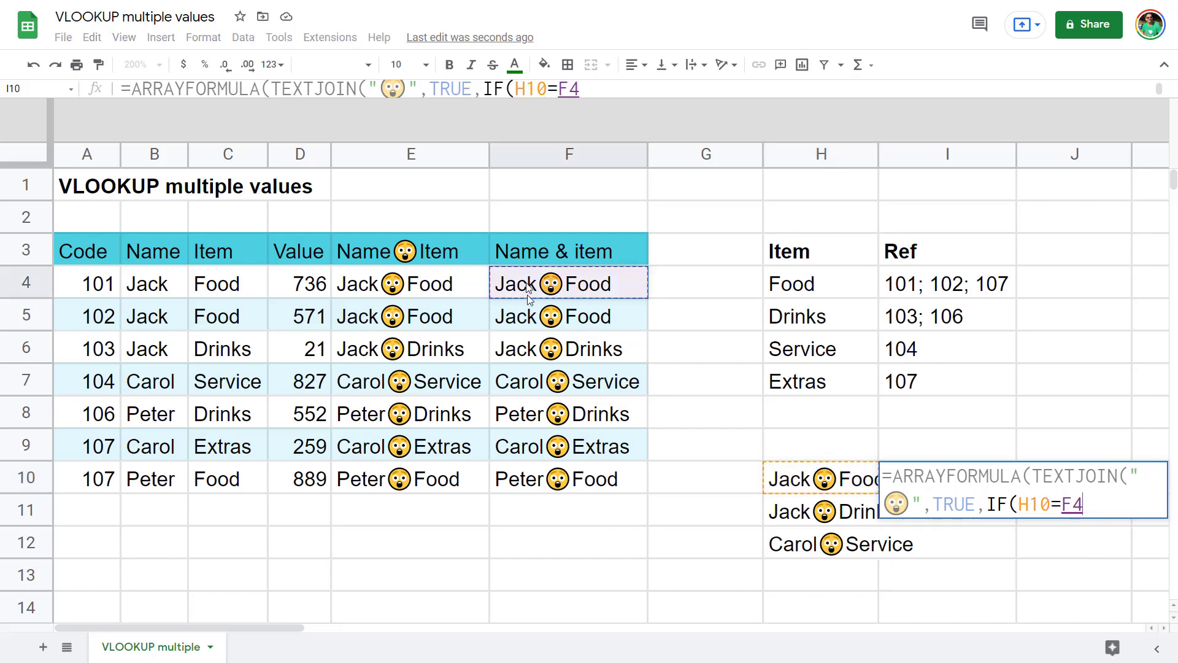
pyautogui.moveTo(528, 290); pyautogui.dragTo(531, 479)
pyautogui.press('F4')
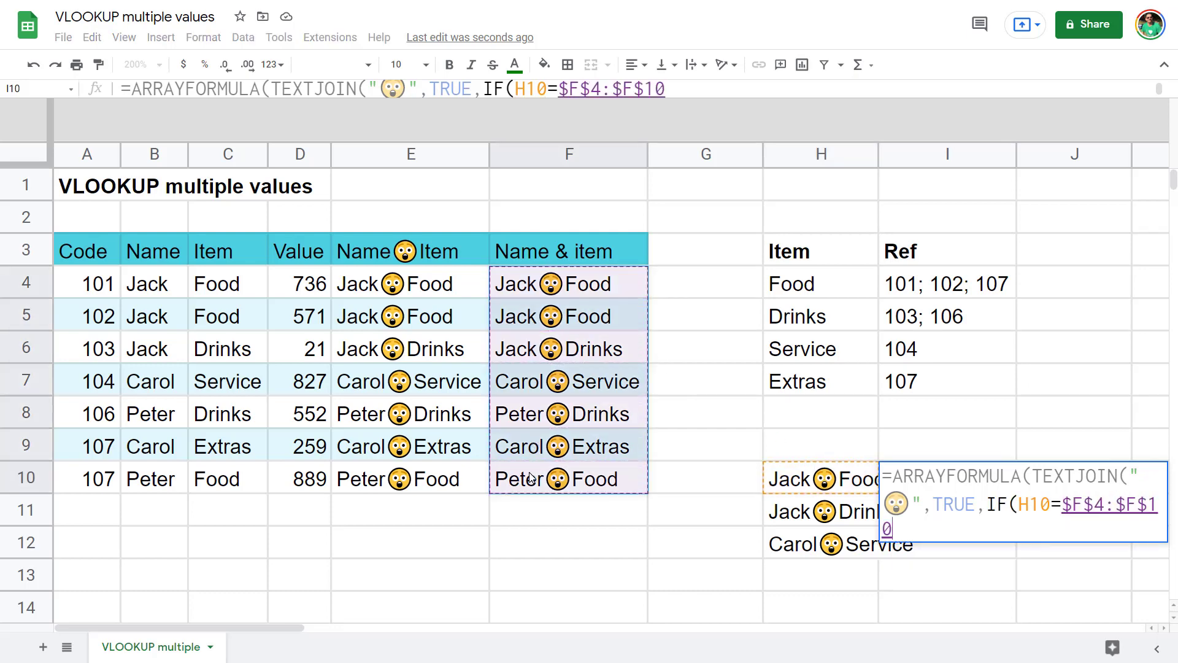
# Complete the I10 formula with $A$4:$A$10 if true and "" if false, and accept the suggested autofill for I11:I12
pyautogui.write(',')
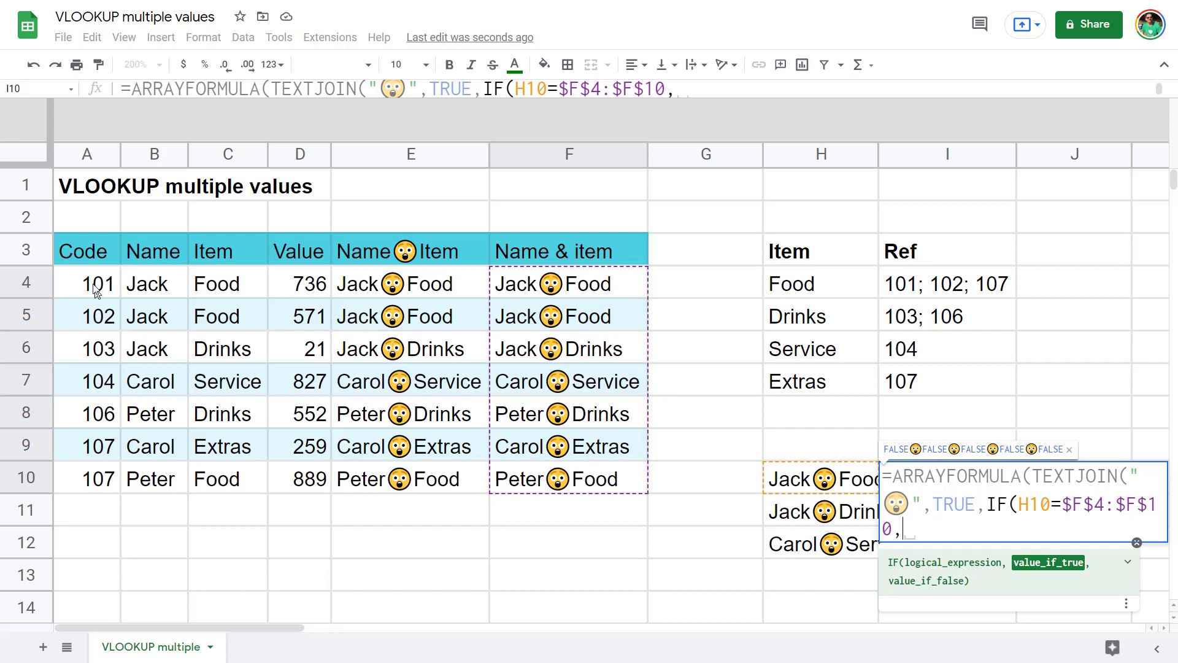
pyautogui.moveTo(93, 290); pyautogui.dragTo(103, 473)
pyautogui.press('F4')
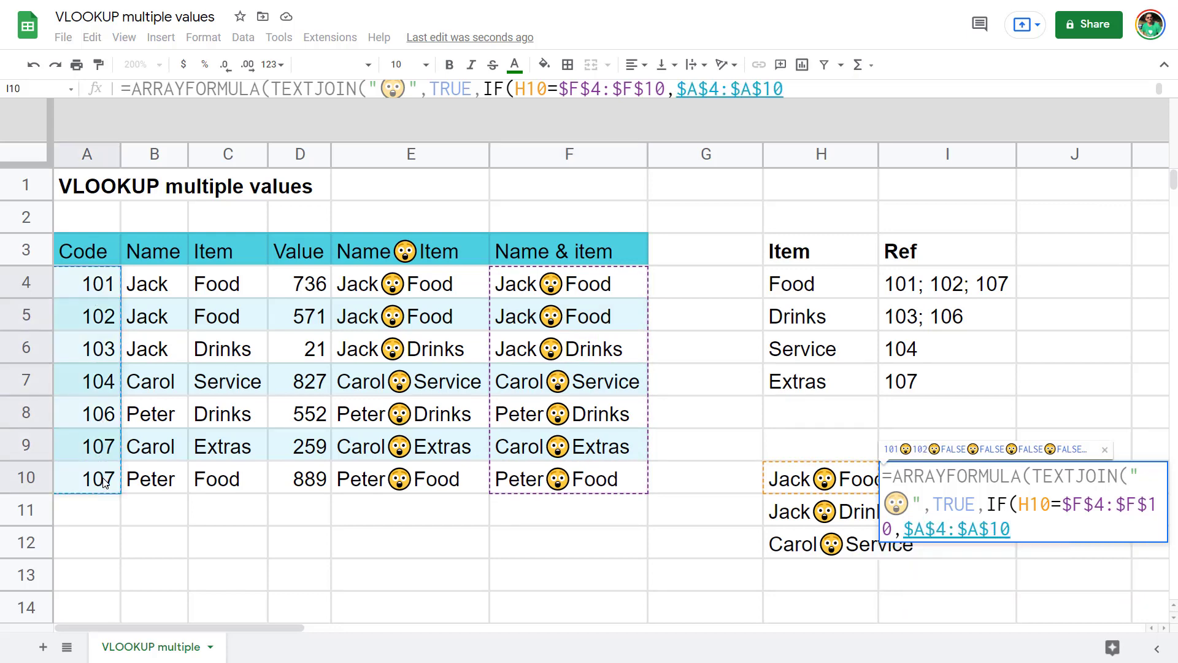
pyautogui.write(',""')
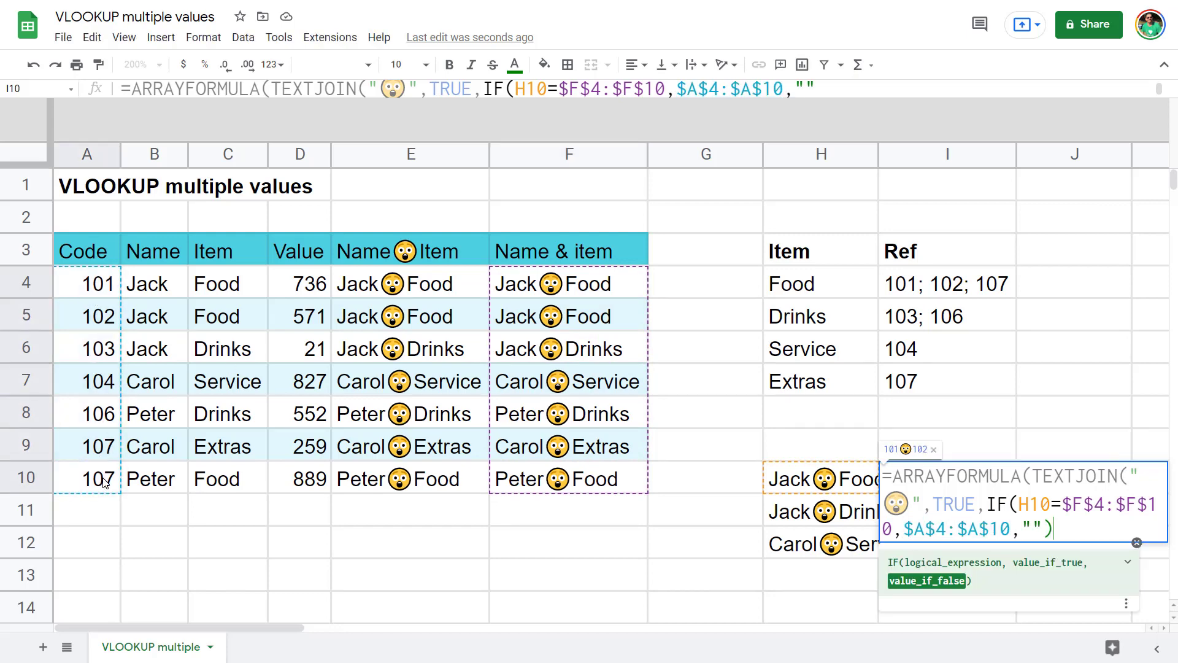
pyautogui.write('))')
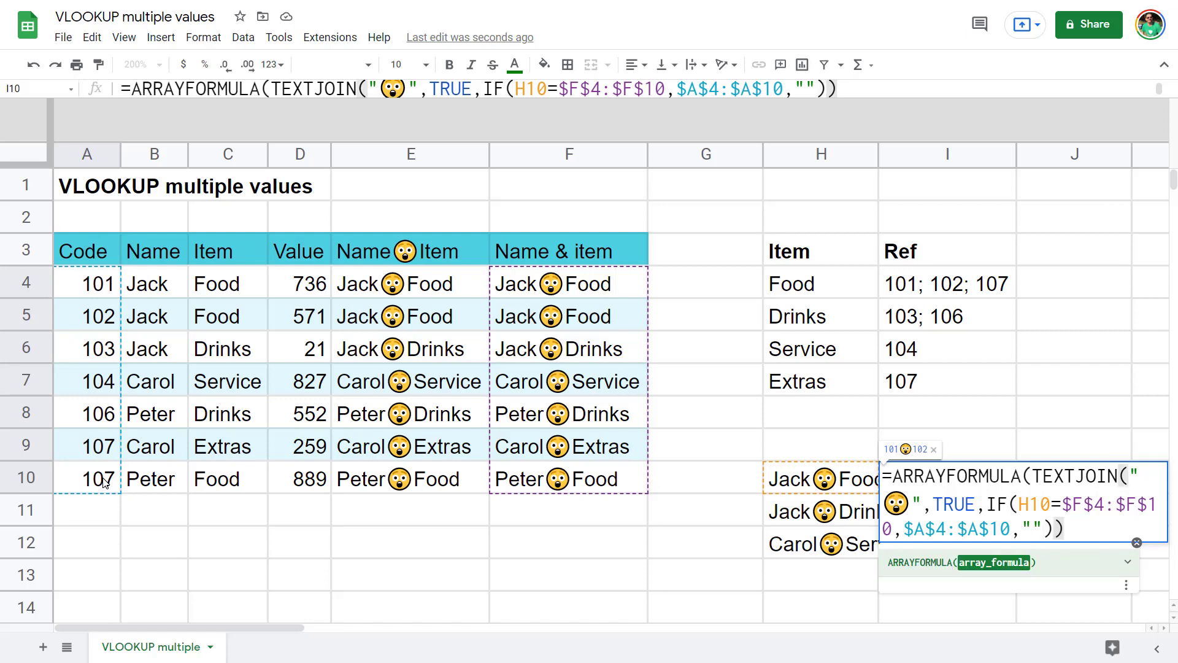
pyautogui.press('Return')
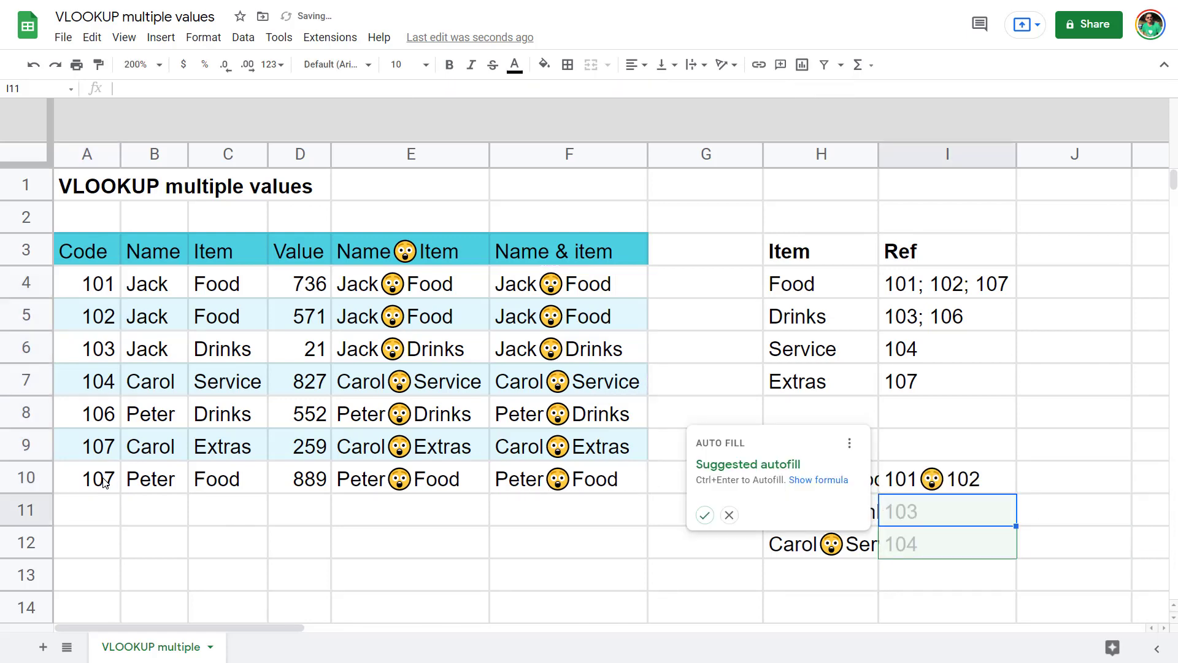
pyautogui.click(706, 515)
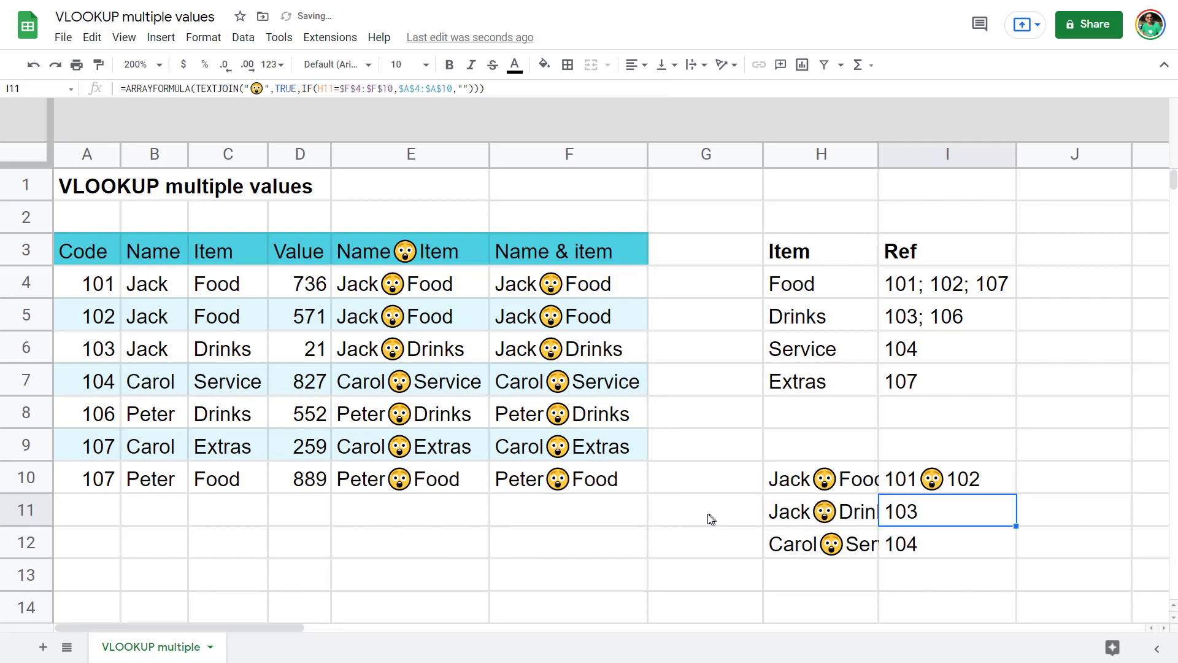
# Review the lookup formulas and their returned codes in I10 through I12
pyautogui.click(972, 487)
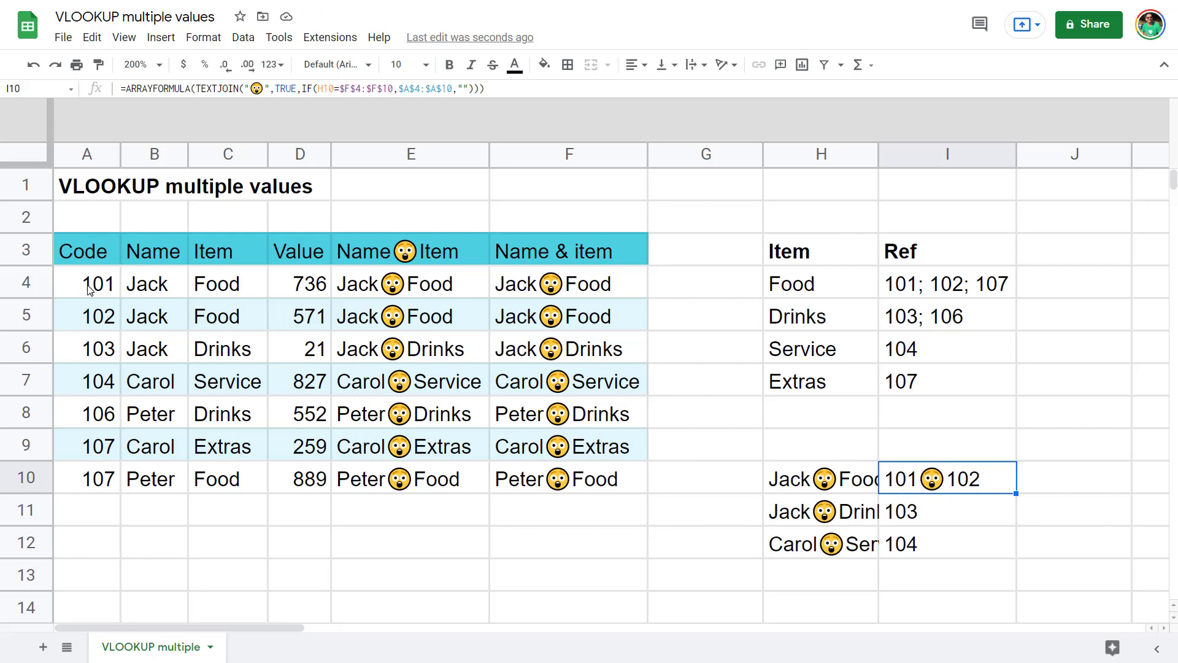
pyautogui.click(938, 511)
pyautogui.click(945, 544)
pyautogui.click(938, 478)
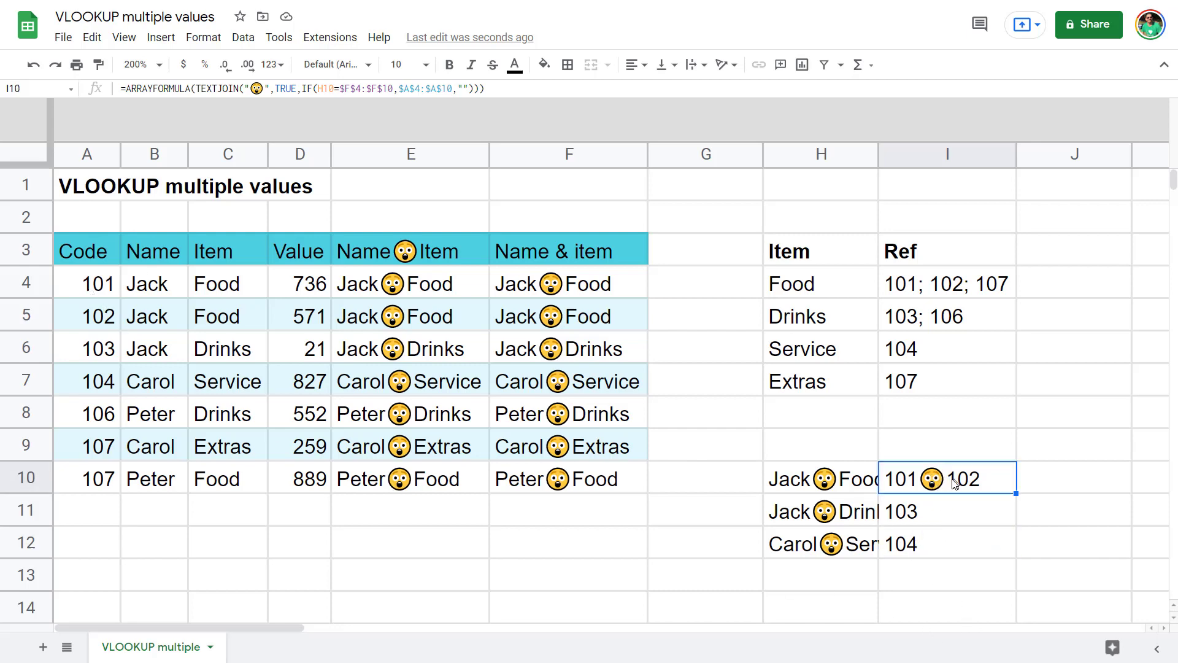